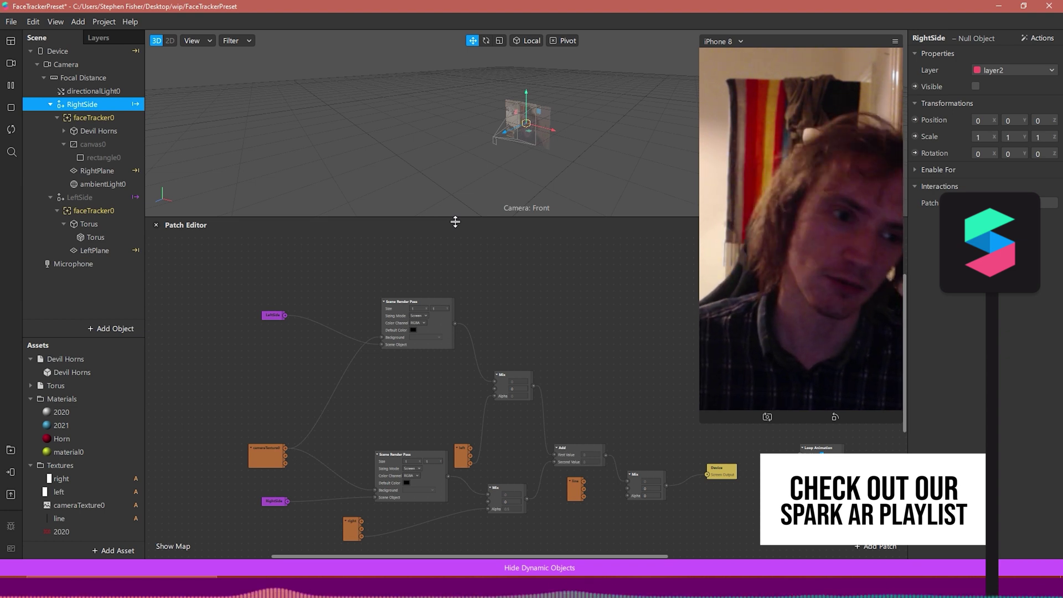
Make the RightSide group visible again and rotate the simulator preview to landscape
{"action": "left_click", "coordinate": [102, 118]}
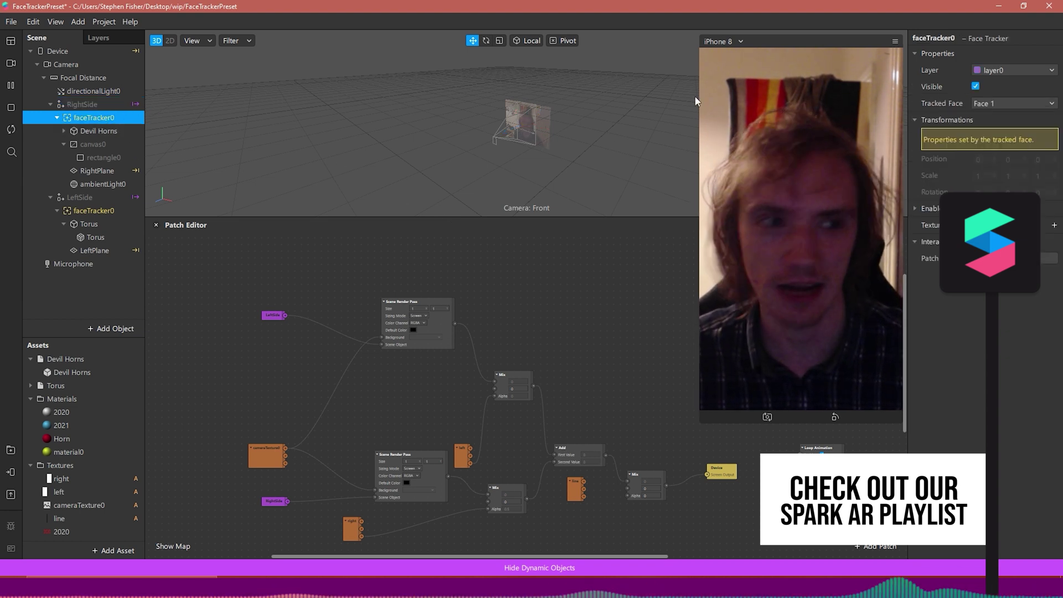
{"action": "left_click", "coordinate": [87, 105]}
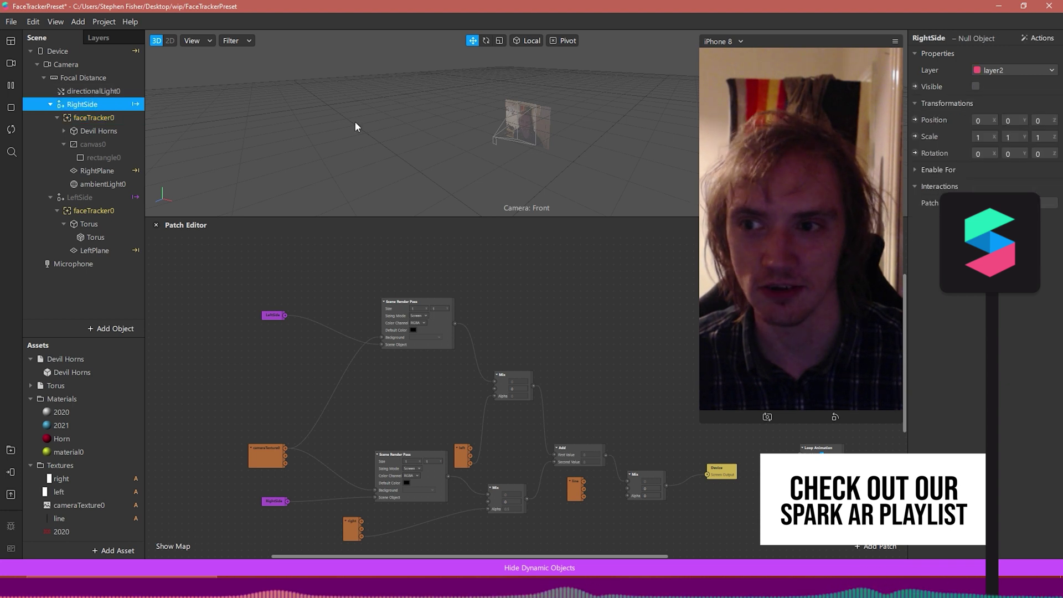
{"action": "left_click", "coordinate": [975, 86]}
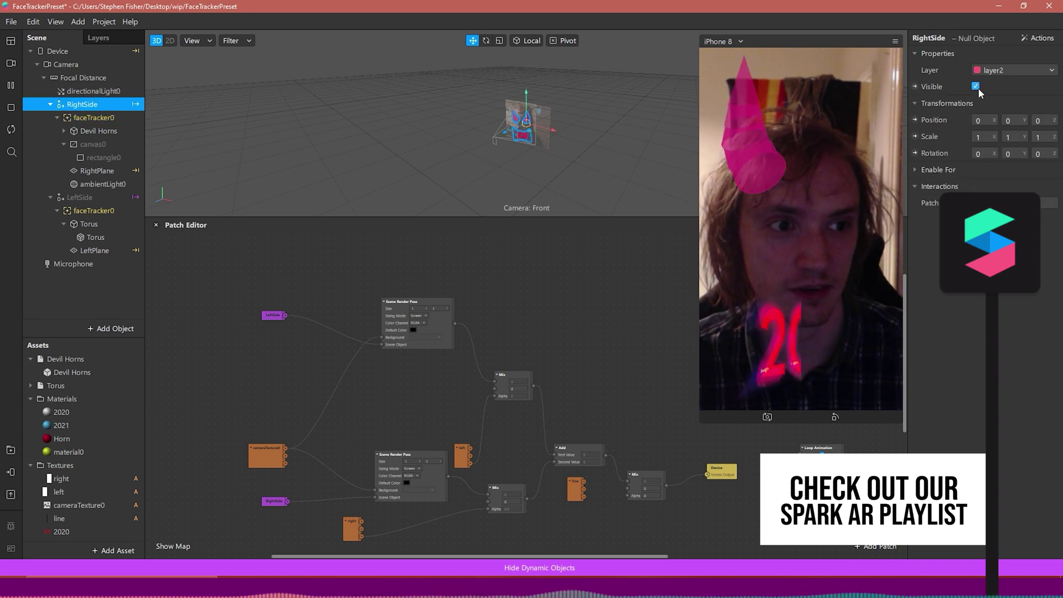
{"action": "left_click", "coordinate": [79, 197]}
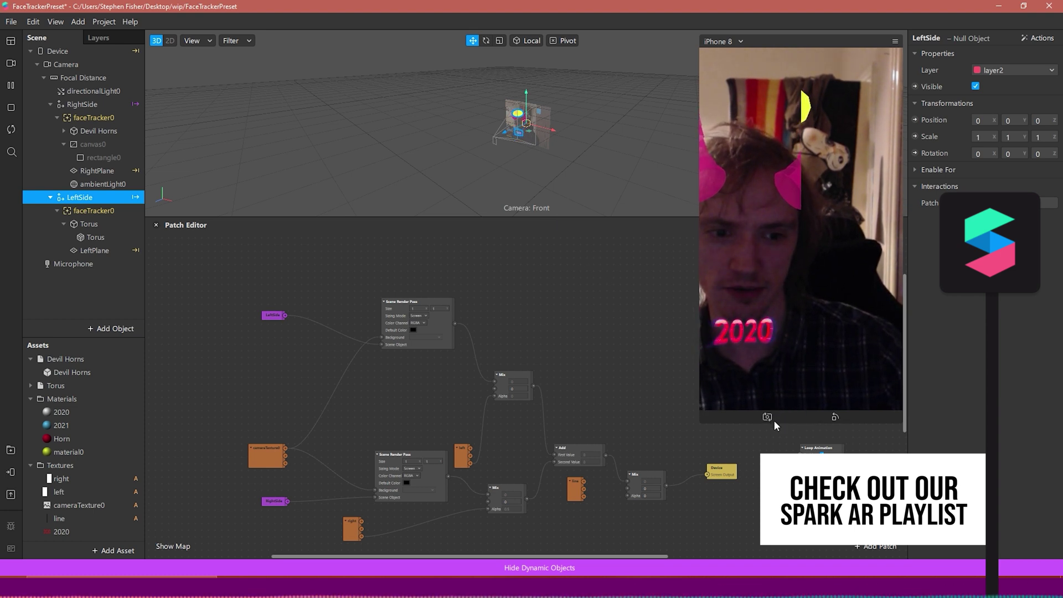
{"action": "left_click", "coordinate": [836, 418]}
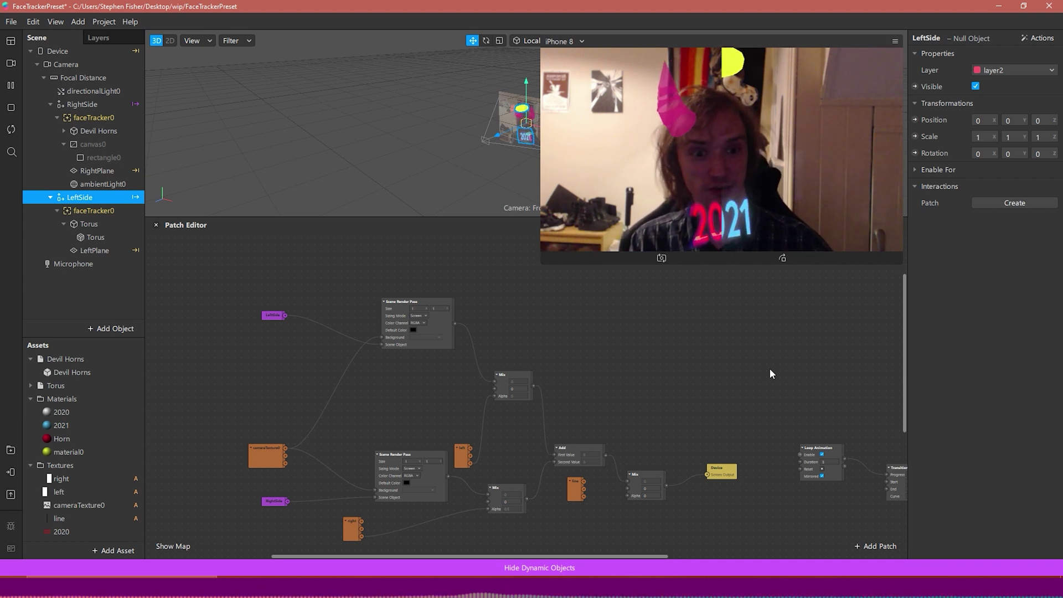
Rotate the preview back to portrait and connect the Time patch output to the Mix input
{"action": "left_click", "coordinate": [782, 258]}
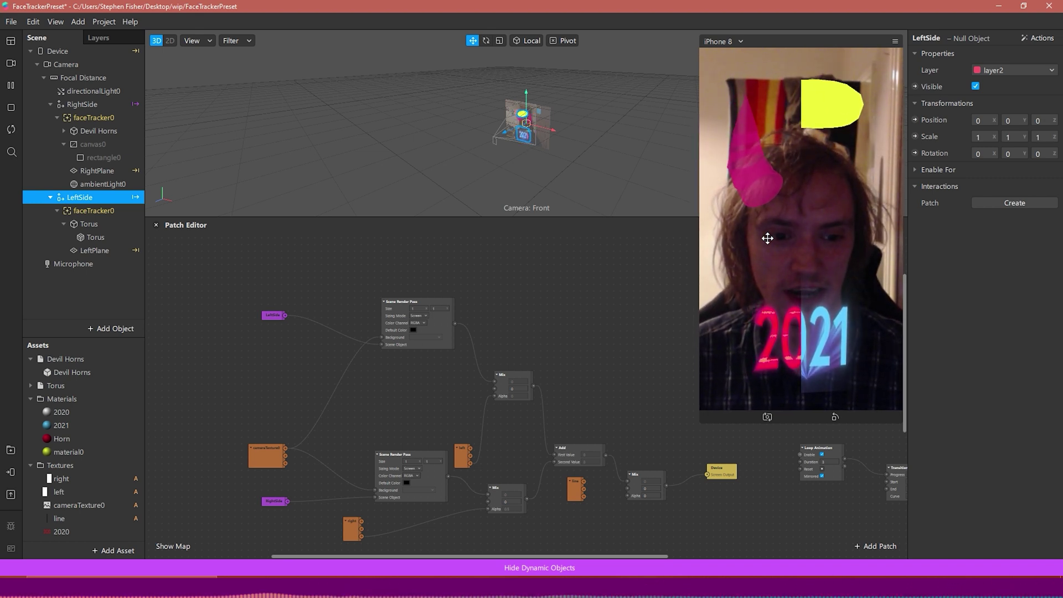
{"action": "left_click_drag", "start_coordinate": [584, 482], "coordinate": [628, 495]}
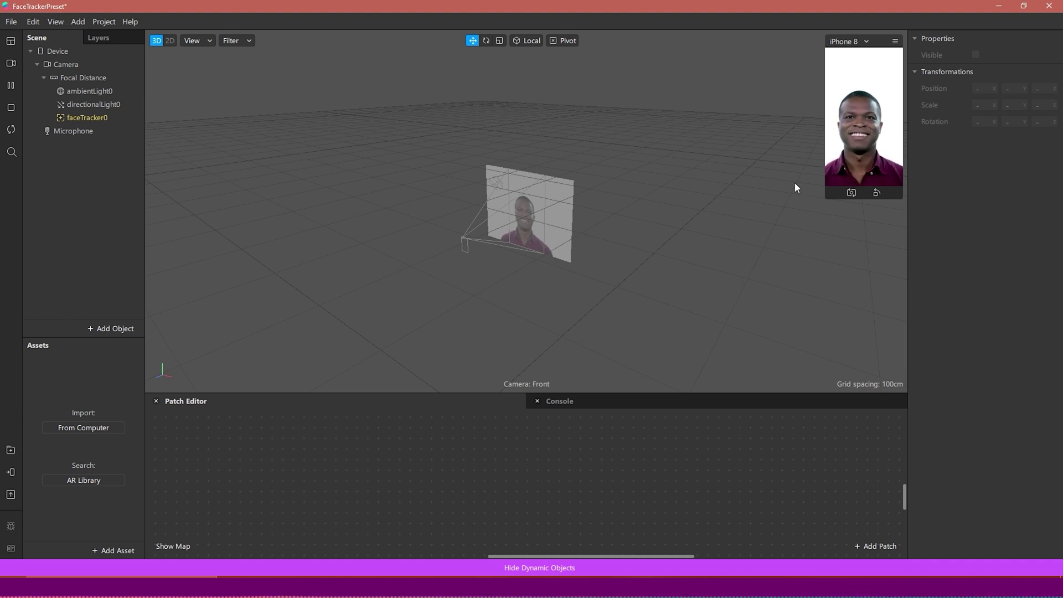
Deselect faceTracker0 and close the Patch Editor and Console panels
{"action": "left_click", "coordinate": [91, 115]}
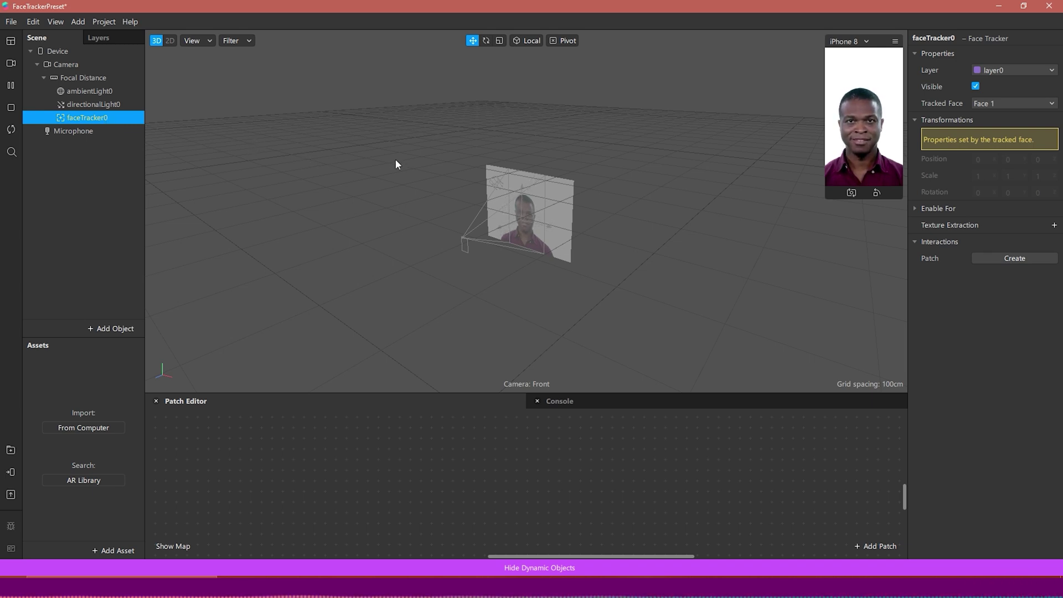
{"action": "left_click", "coordinate": [327, 160]}
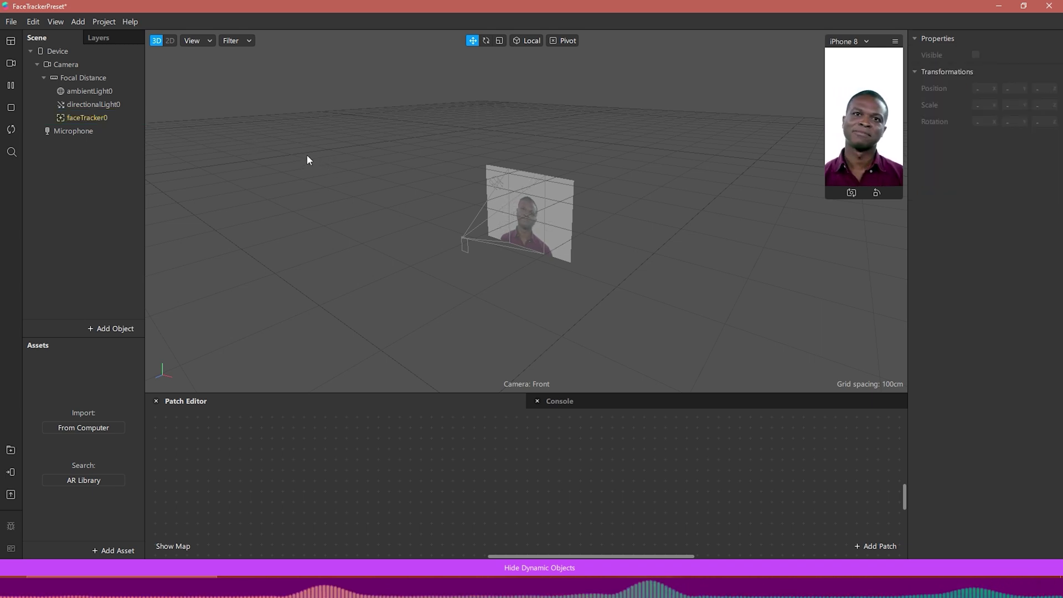
{"action": "left_click", "coordinate": [155, 400]}
{"action": "left_click", "coordinate": [155, 401]}
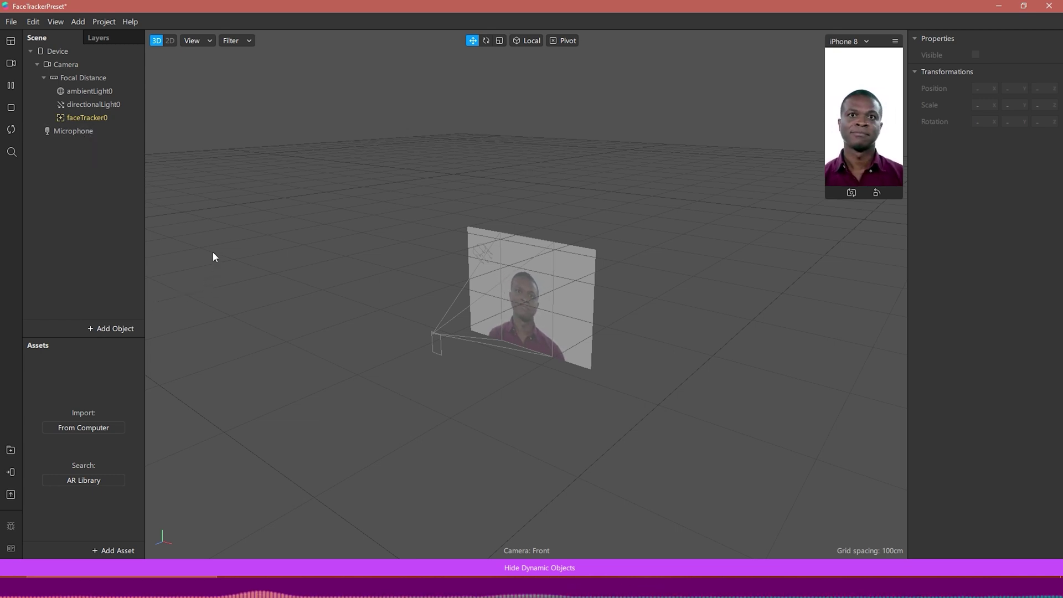
Insert a new null object into the scene
{"action": "left_click", "coordinate": [105, 329]}
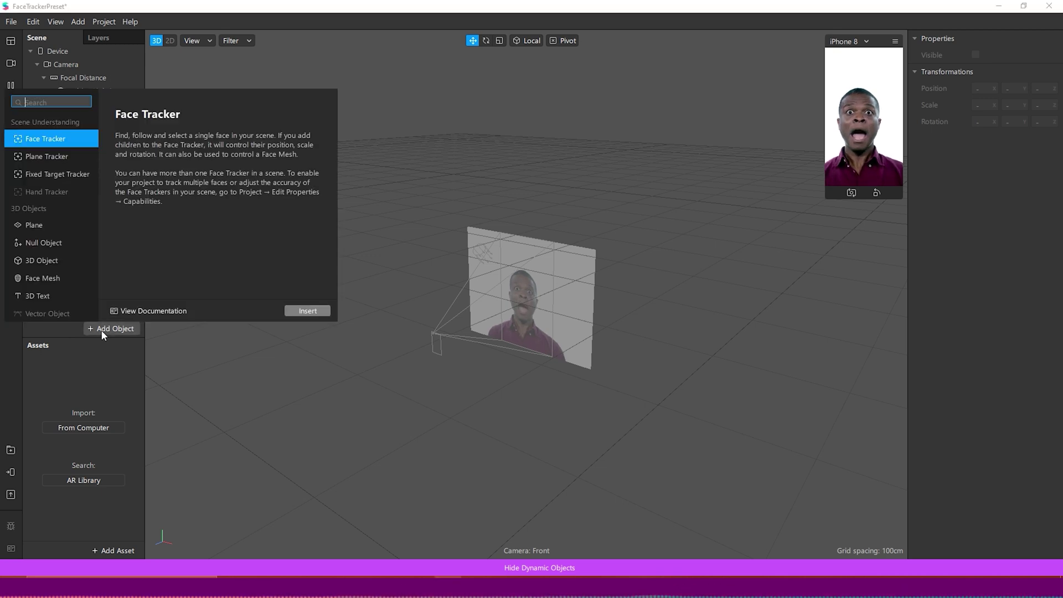
{"action": "left_click", "coordinate": [50, 244]}
{"action": "left_click", "coordinate": [327, 314]}
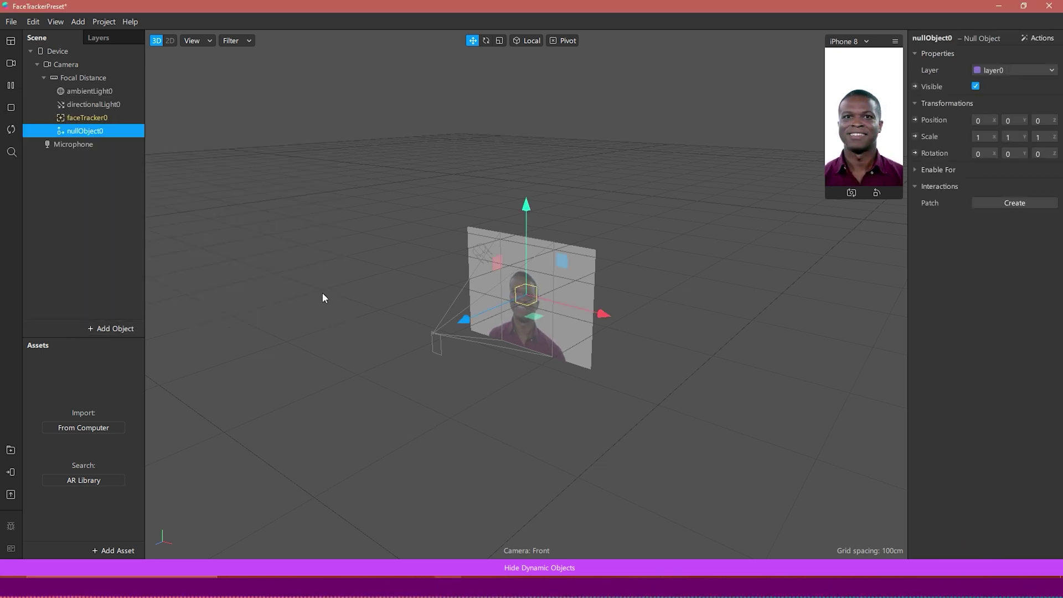
Rename the null object to RightSide and nest faceTracker0 inside it
{"action": "right_click", "coordinate": [108, 134]}
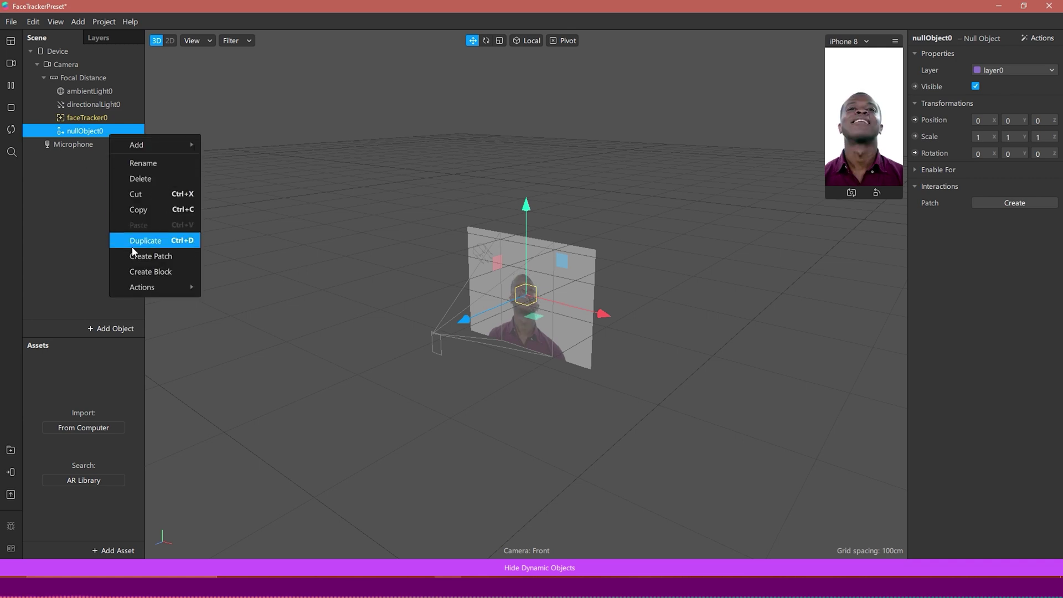
{"action": "left_click", "coordinate": [147, 164]}
{"action": "type", "text": "Ri"}
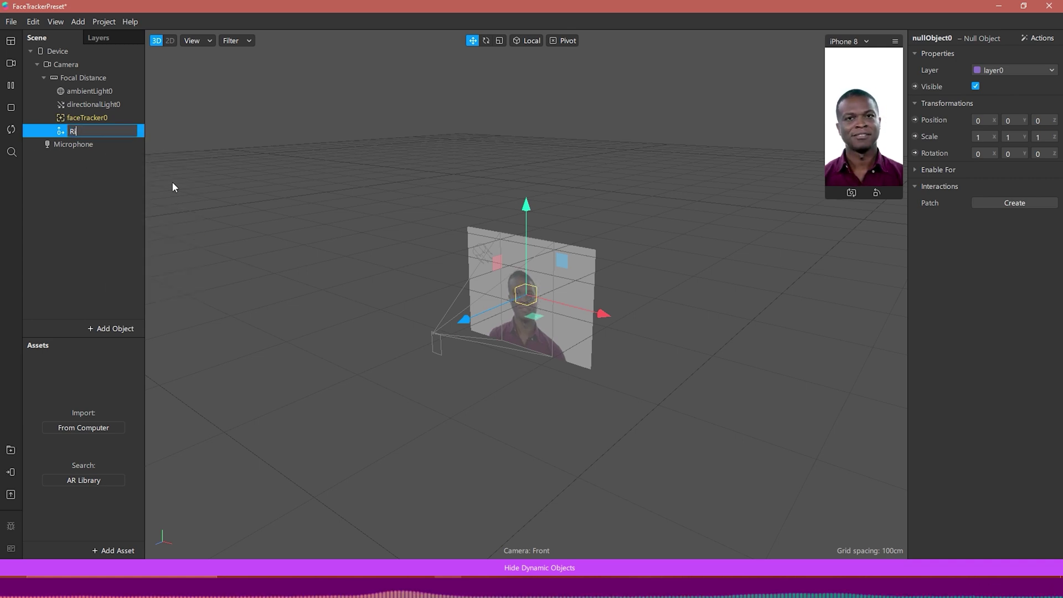
{"action": "type", "text": "ghtSide"}
{"action": "key", "text": "Return"}
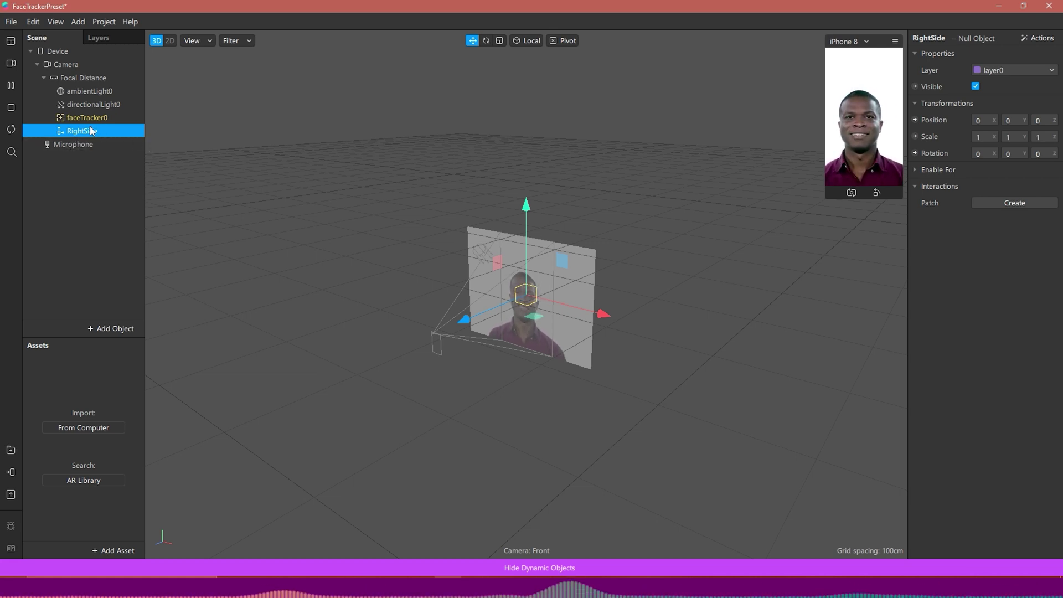
{"action": "mouse_move", "coordinate": [84, 117]}
{"action": "left_mouse_down"}
{"action": "mouse_move", "coordinate": [92, 137]}
{"action": "mouse_move", "coordinate": [85, 134]}
{"action": "left_mouse_up"}
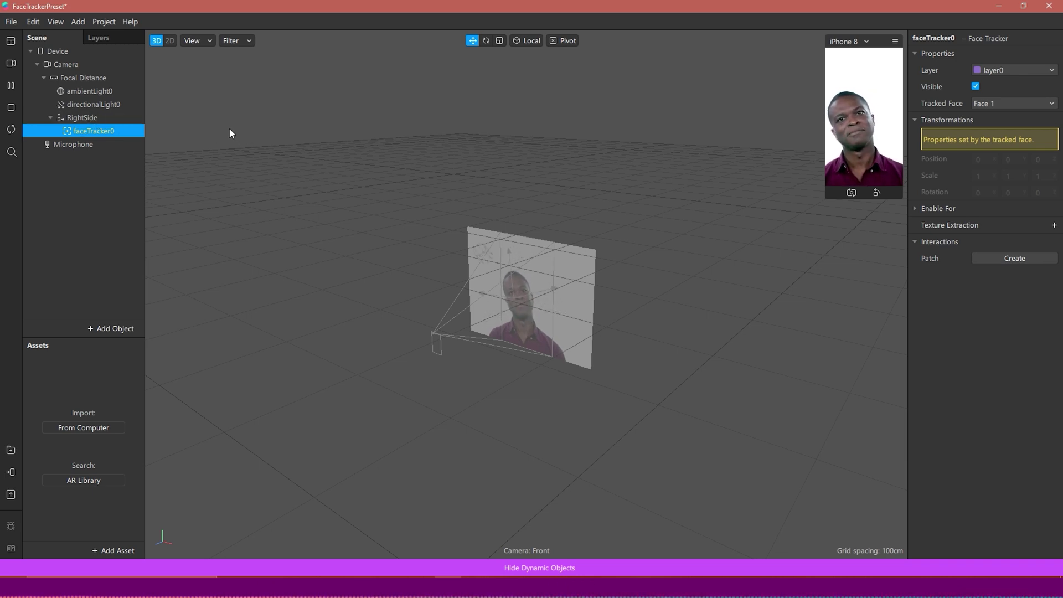
{"action": "left_click", "coordinate": [85, 119]}
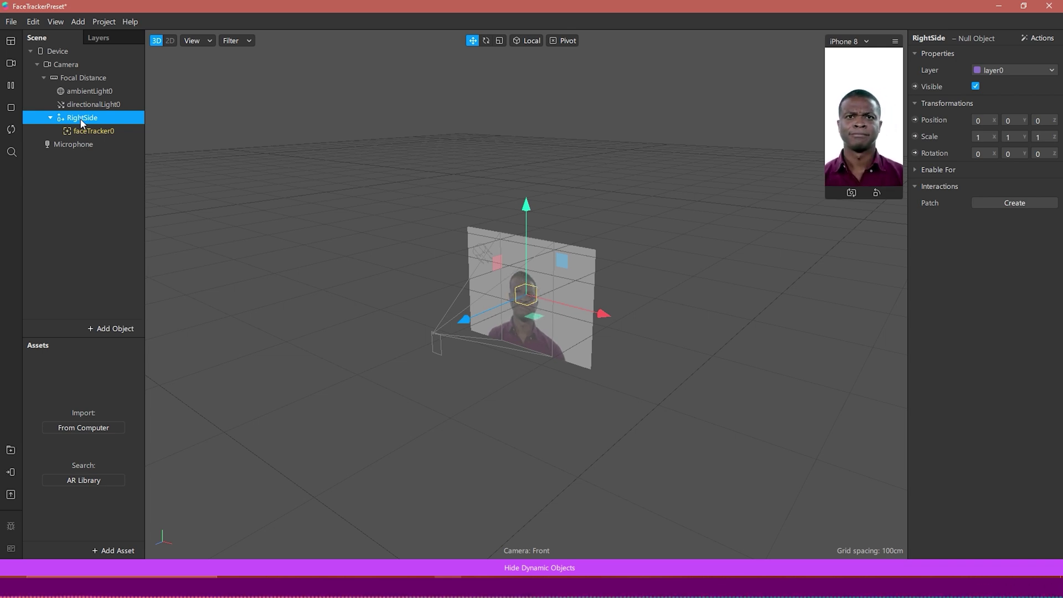
Add a plane under faceTracker0, discarding a trial face mesh
{"action": "left_click", "coordinate": [94, 133]}
{"action": "right_click", "coordinate": [94, 134]}
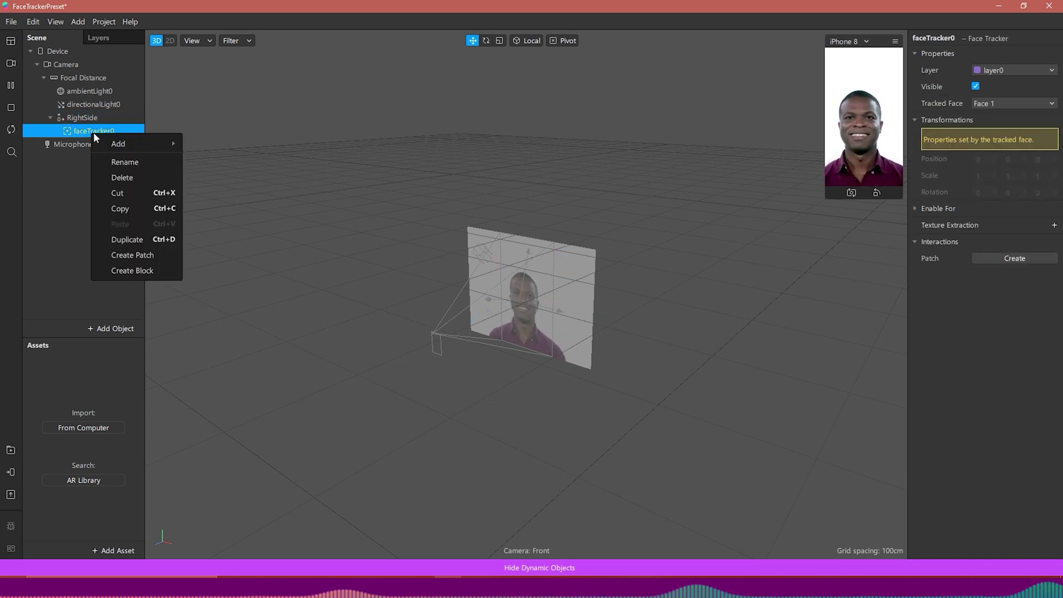
{"action": "mouse_move", "coordinate": [138, 144]}
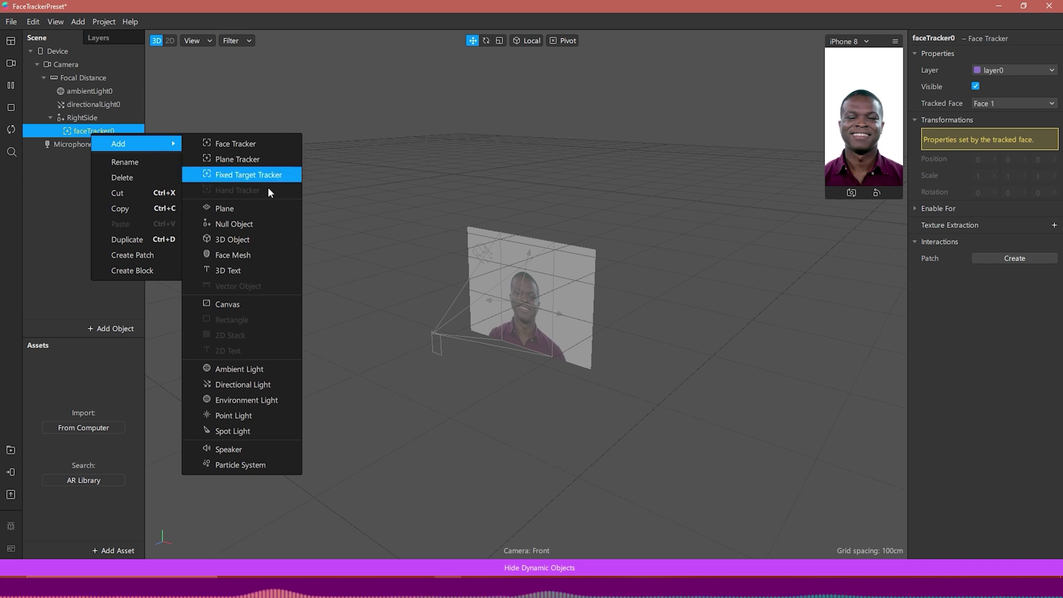
{"action": "left_click", "coordinate": [250, 256]}
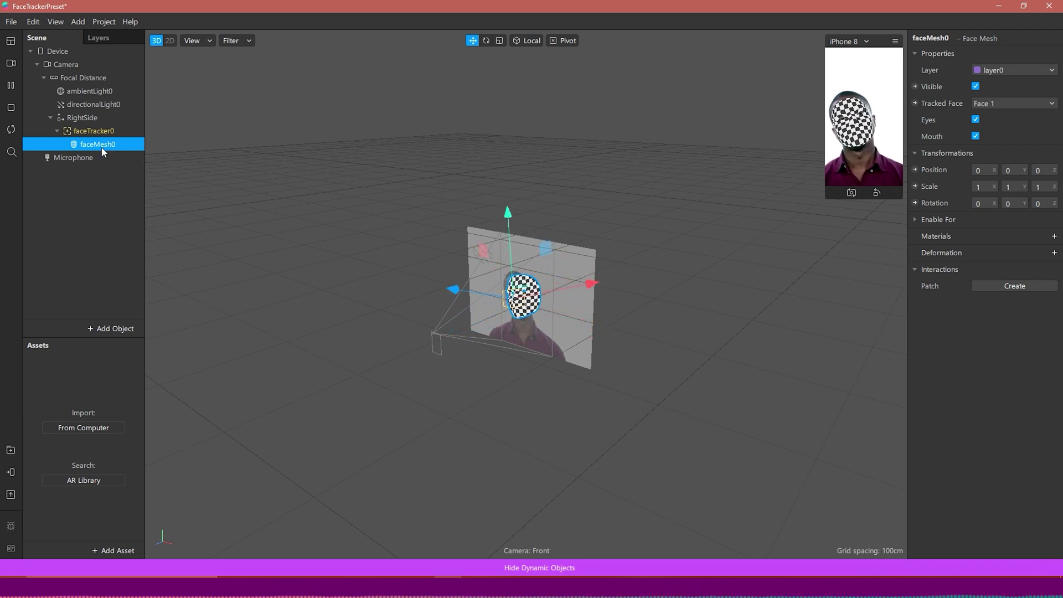
{"action": "key", "text": "Delete"}
{"action": "left_click", "coordinate": [97, 133]}
{"action": "right_click", "coordinate": [97, 133]}
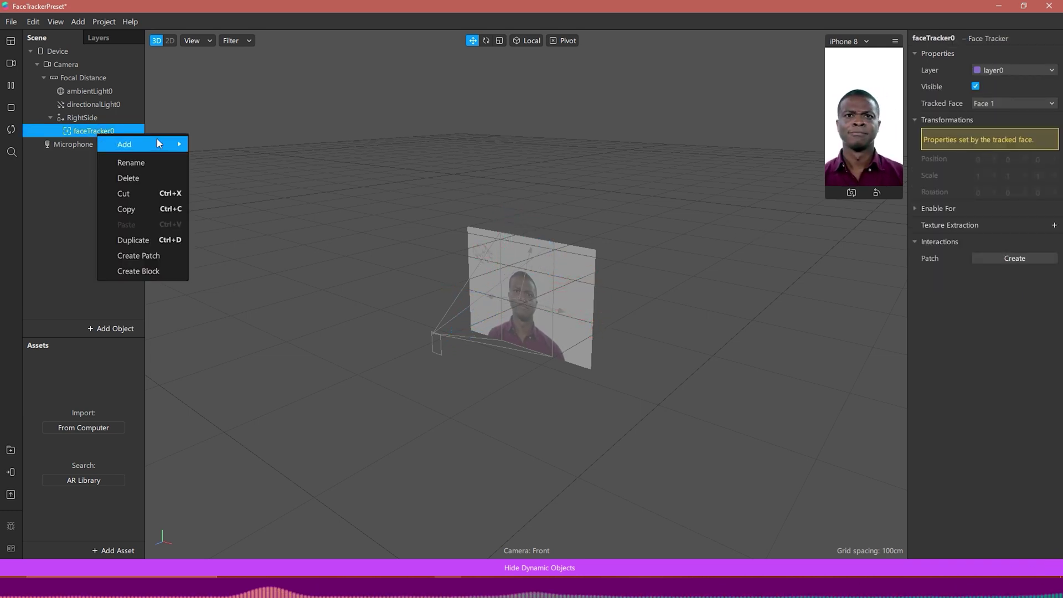
{"action": "mouse_move", "coordinate": [151, 144]}
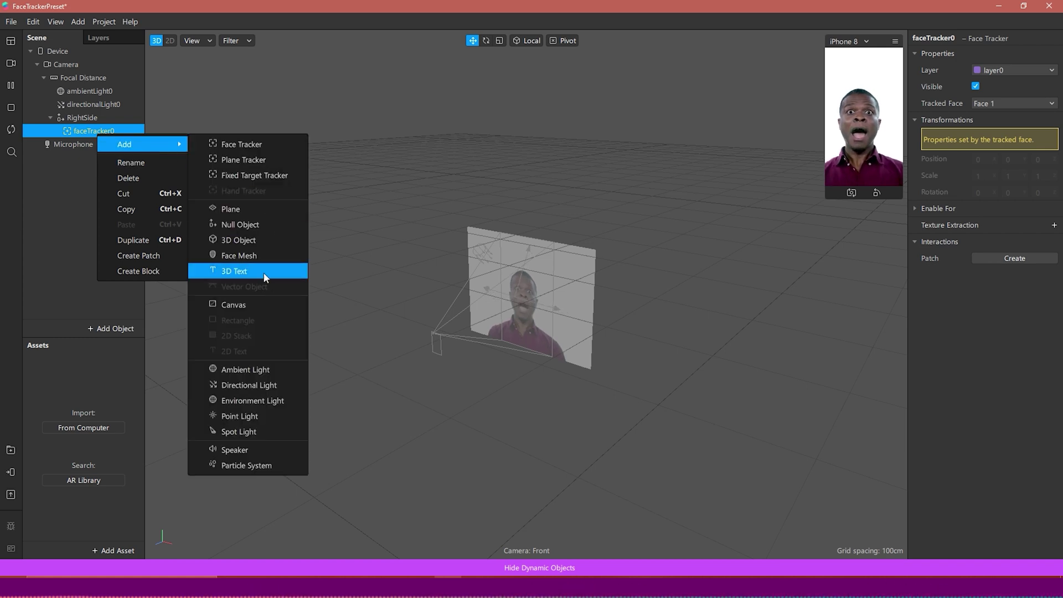
{"action": "left_click", "coordinate": [236, 210]}
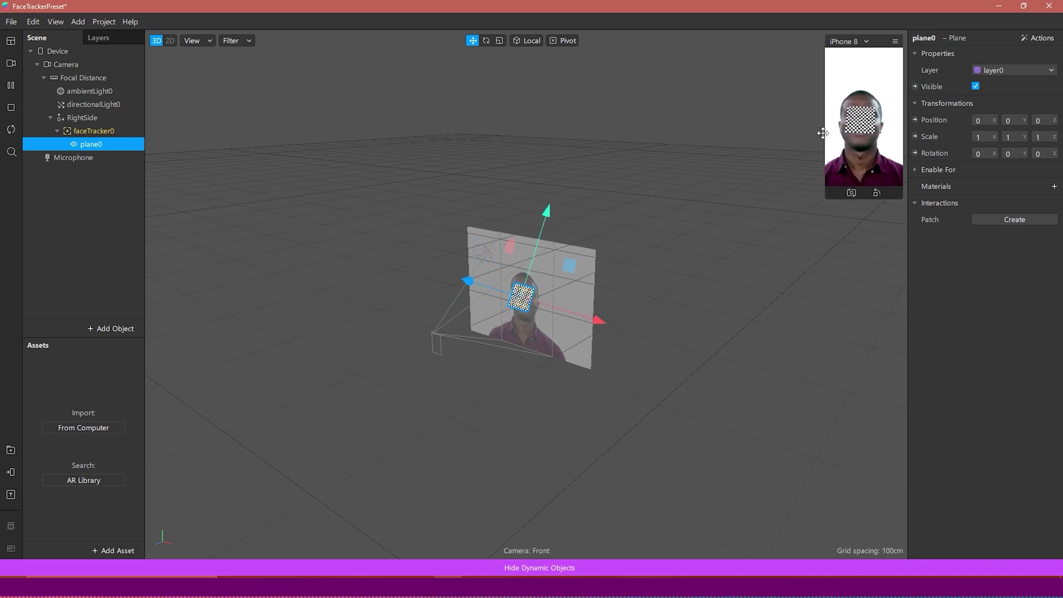
Give the plane a new material0 with a red diffuse colour
{"action": "left_click", "coordinate": [1054, 186]}
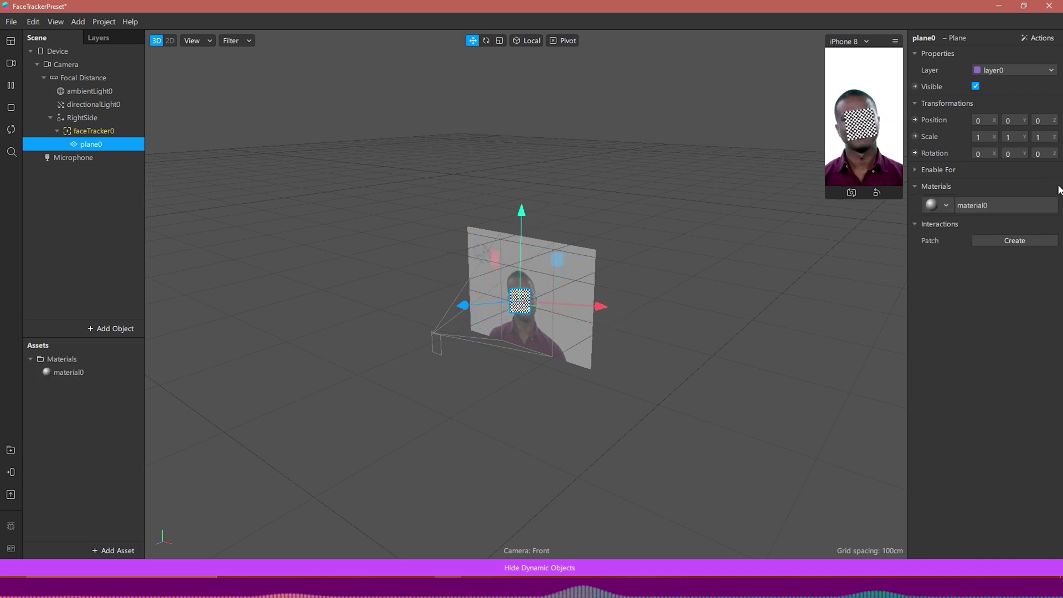
{"action": "left_click", "coordinate": [75, 375]}
{"action": "left_click", "coordinate": [987, 103]}
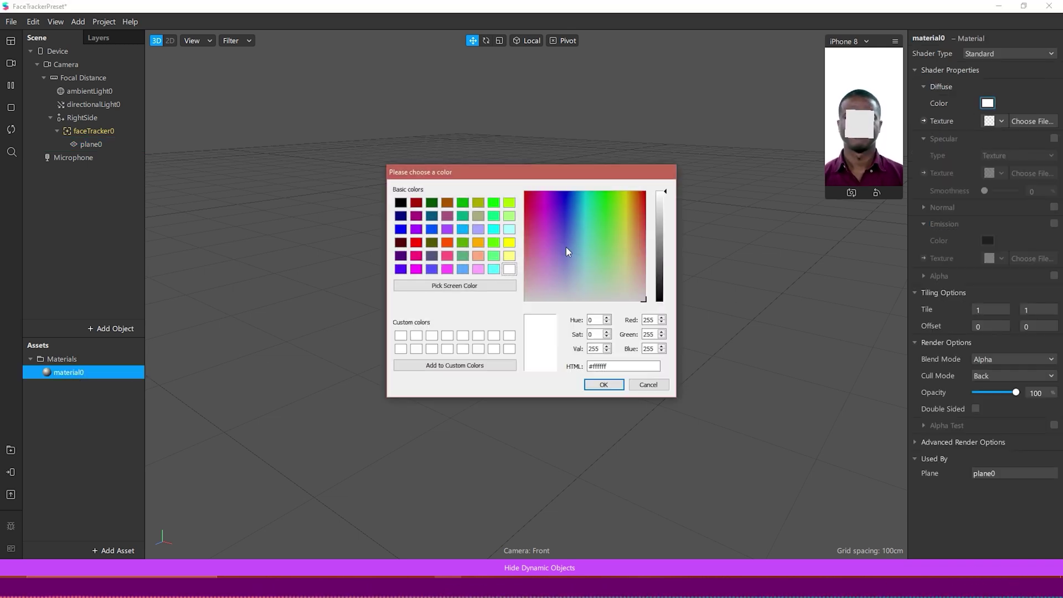
{"action": "left_click", "coordinate": [529, 200]}
{"action": "left_click", "coordinate": [603, 384]}
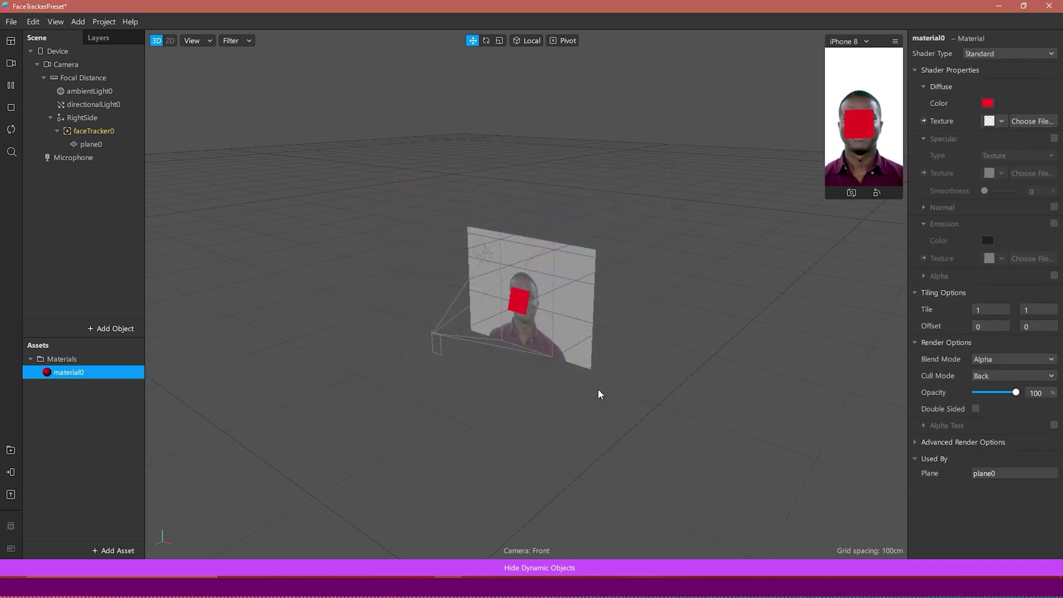
Duplicate the RightSide group
{"action": "left_click", "coordinate": [83, 118]}
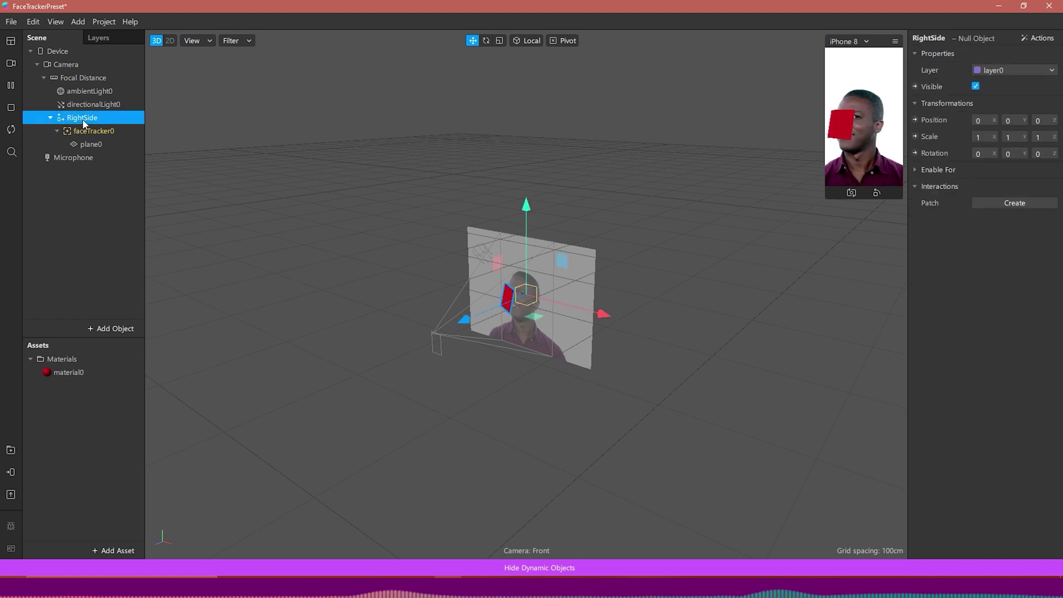
{"action": "right_click", "coordinate": [83, 118]}
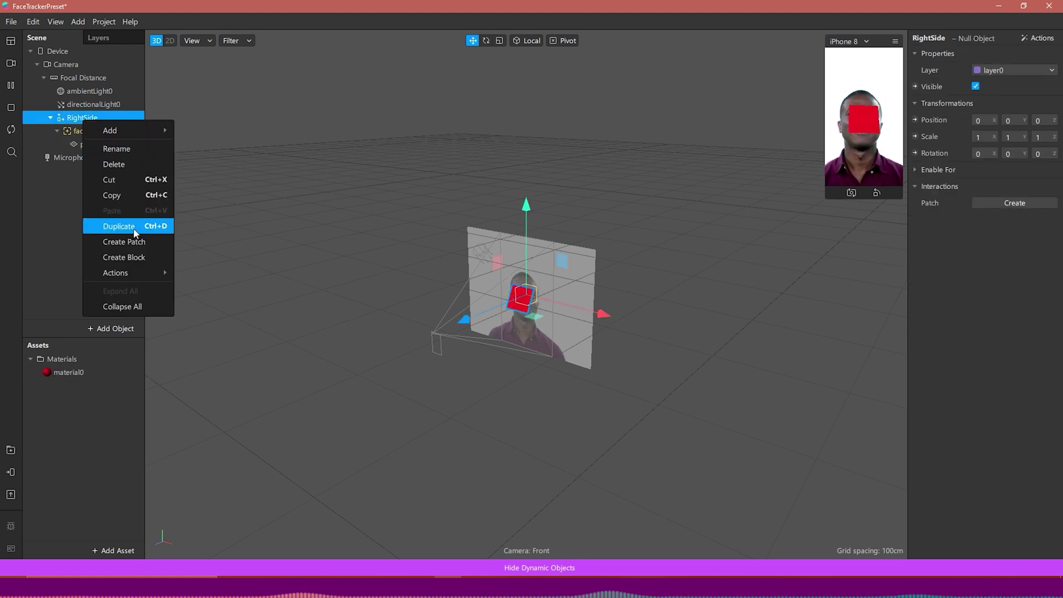
{"action": "left_click", "coordinate": [147, 227]}
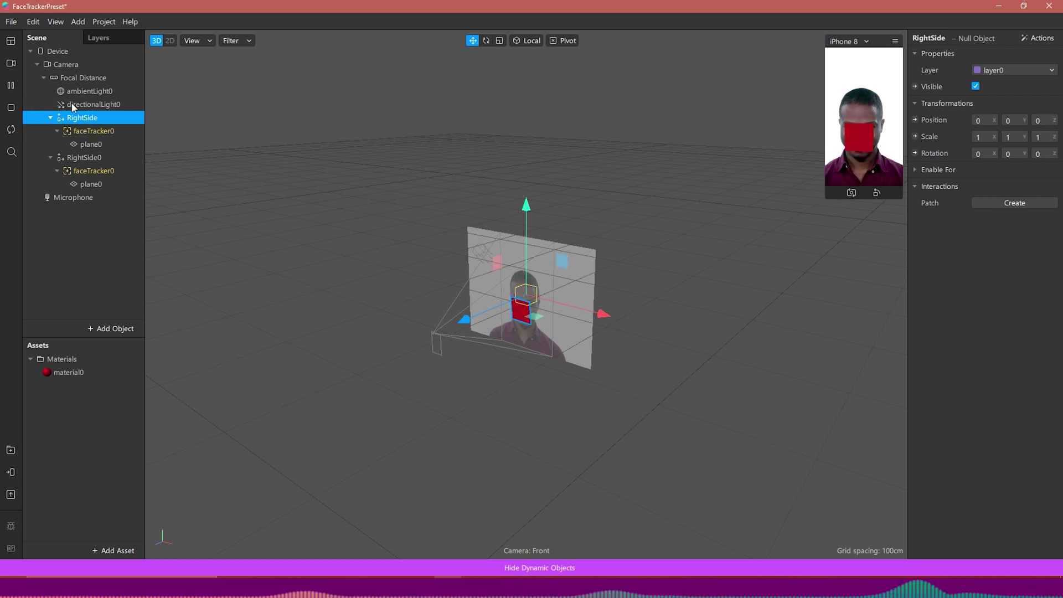
Rename the RightSide0 copy to LeftSide
{"action": "left_click", "coordinate": [81, 156]}
{"action": "right_click", "coordinate": [77, 157]}
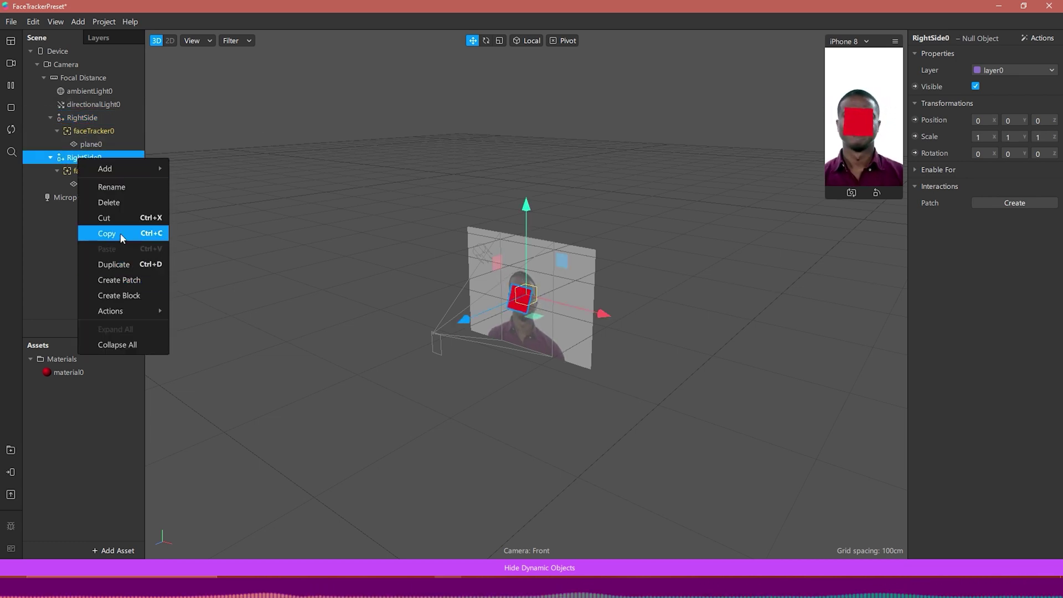
{"action": "left_click", "coordinate": [122, 188]}
{"action": "type", "text": "LeftSide"}
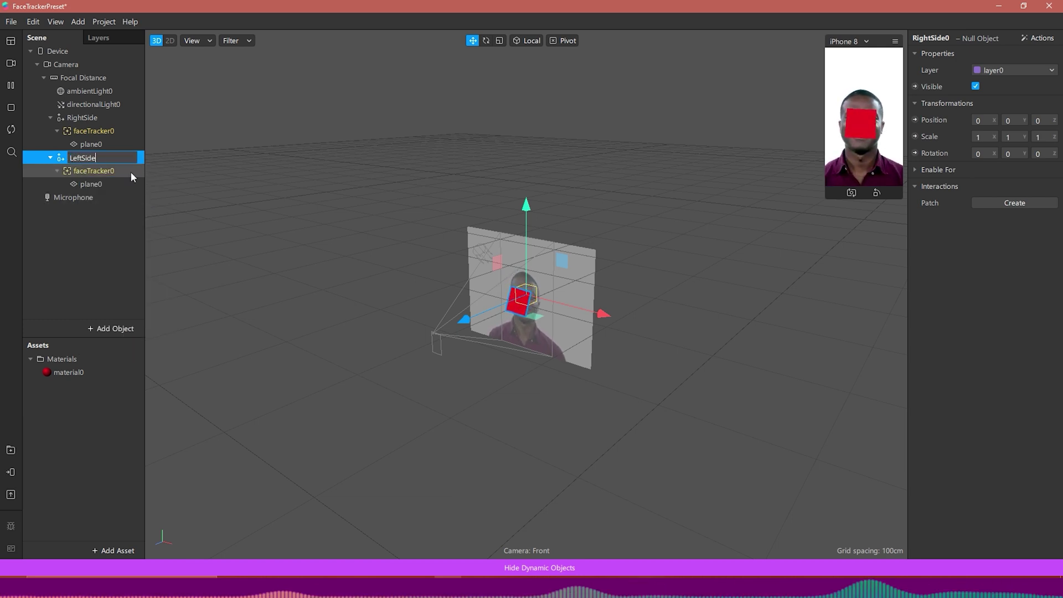
{"action": "key", "text": "Return"}
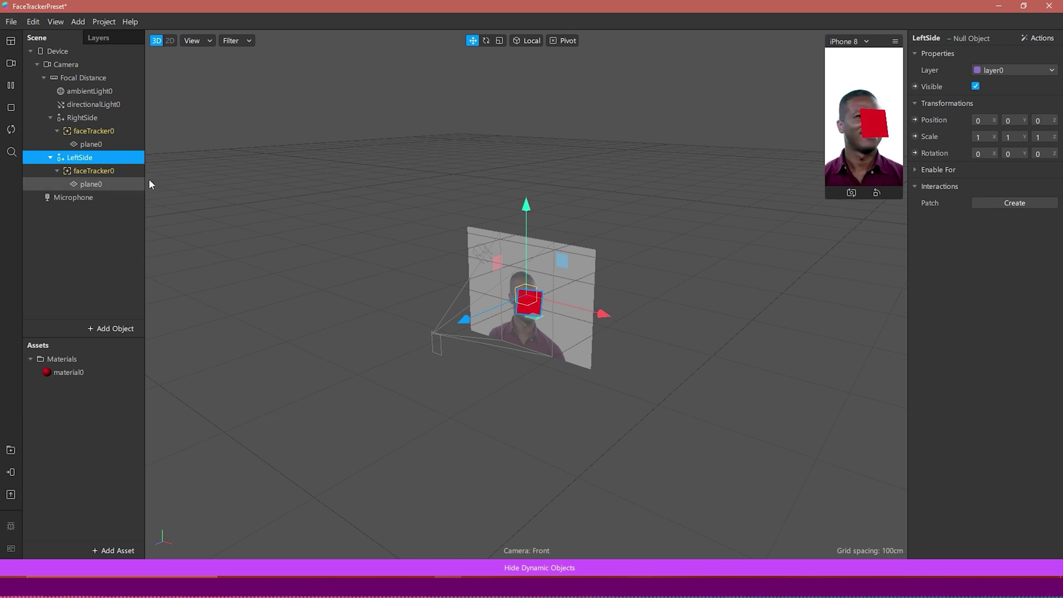
{"action": "left_click", "coordinate": [83, 184]}
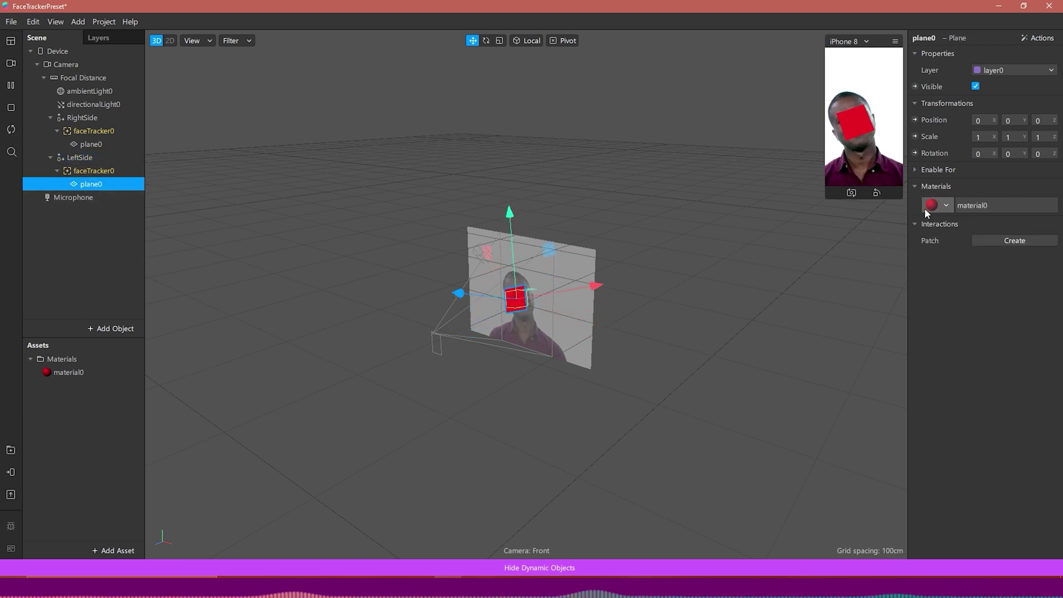
Assign LeftSide's plane a new material1 with a strong blue diffuse colour
{"action": "left_click", "coordinate": [939, 205]}
{"action": "left_click", "coordinate": [945, 244]}
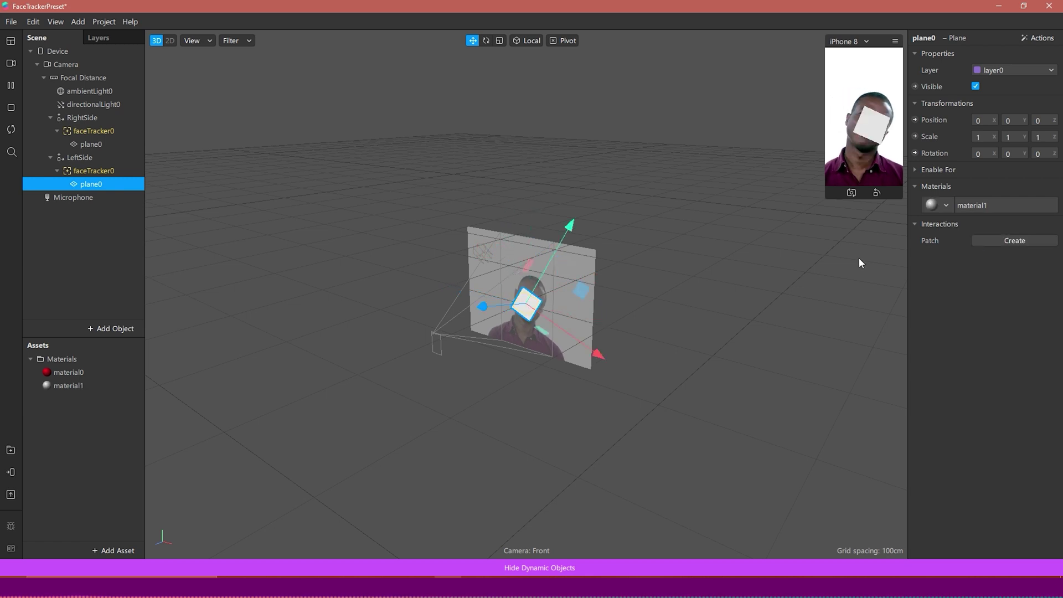
{"action": "left_click", "coordinate": [81, 386]}
{"action": "left_click", "coordinate": [987, 103]}
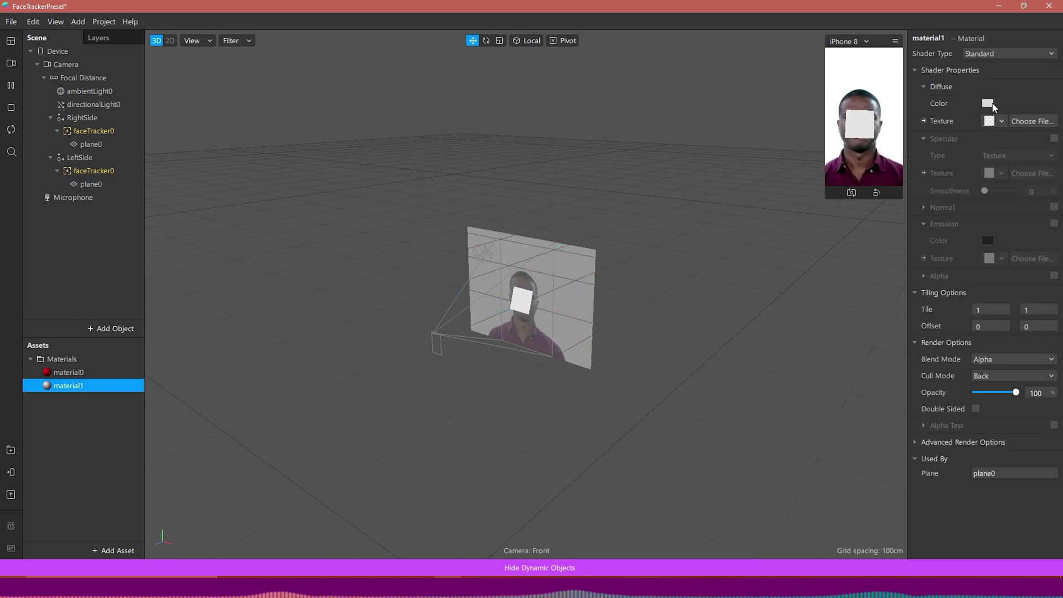
{"action": "left_click_drag", "start_coordinate": [561, 254], "coordinate": [563, 200]}
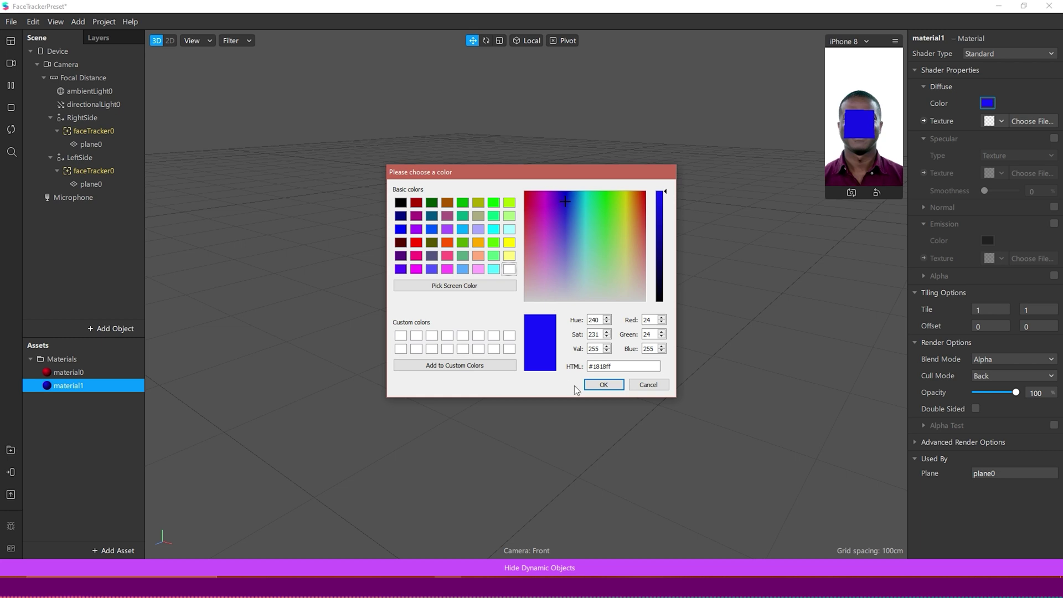
{"action": "left_click", "coordinate": [594, 384]}
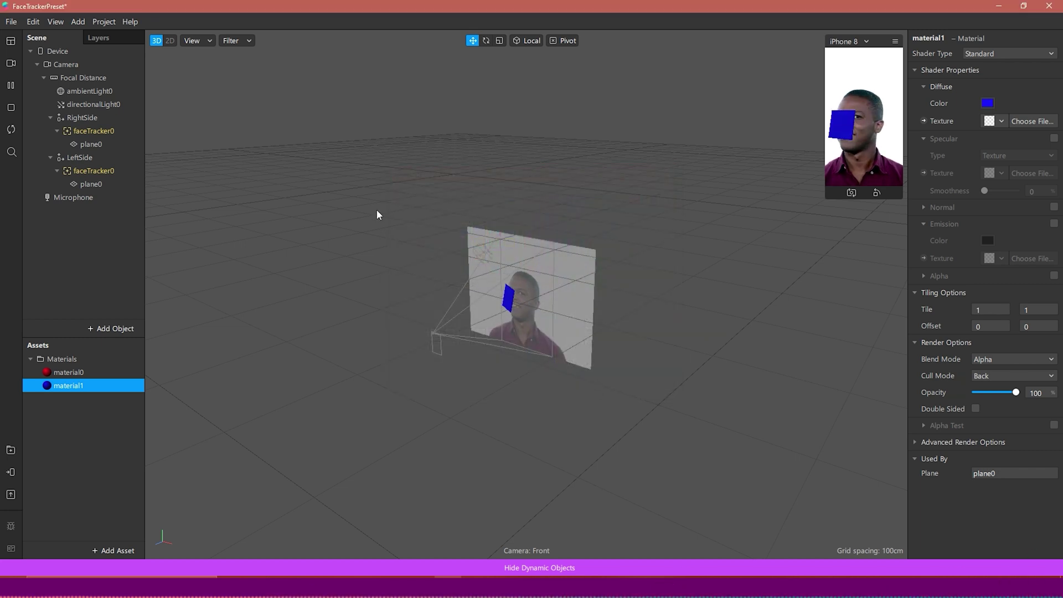
Frame the view on the LeftSide plane and orbit to a side-on angle, undoing a trial move
{"action": "left_click_drag", "start_coordinate": [623, 307], "coordinate": [924, 256]}
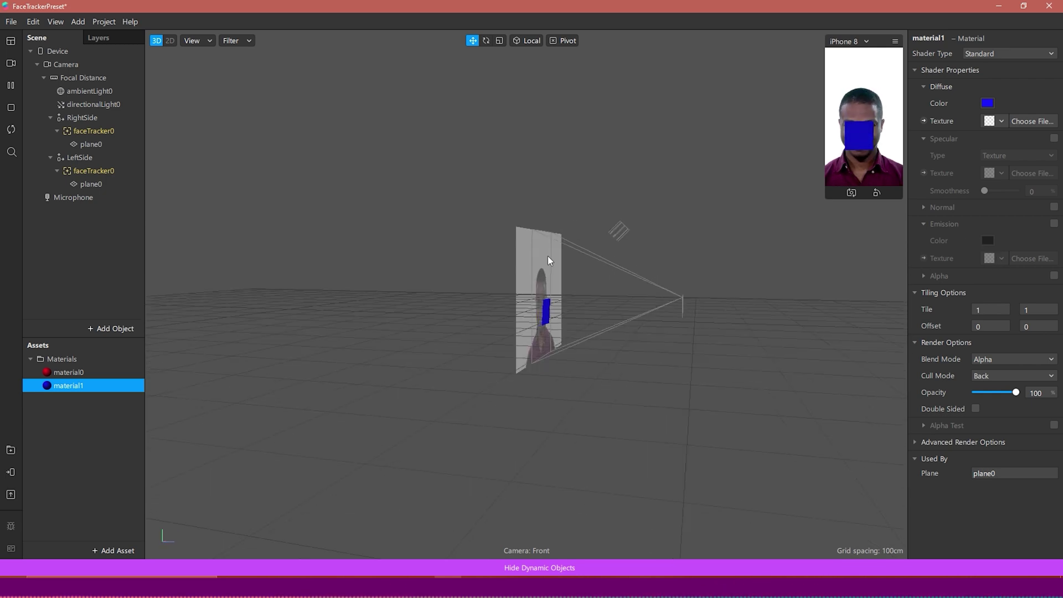
{"action": "left_click", "coordinate": [103, 182]}
{"action": "key", "text": "f"}
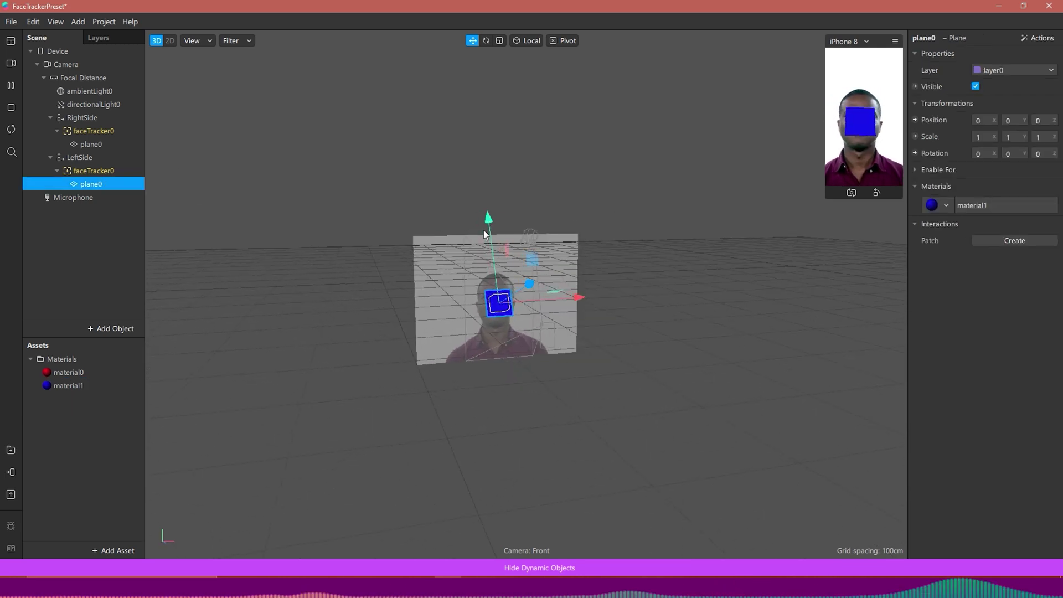
{"action": "left_click_drag", "start_coordinate": [556, 309], "coordinate": [567, 305]}
{"action": "key", "text": "ctrl+z"}
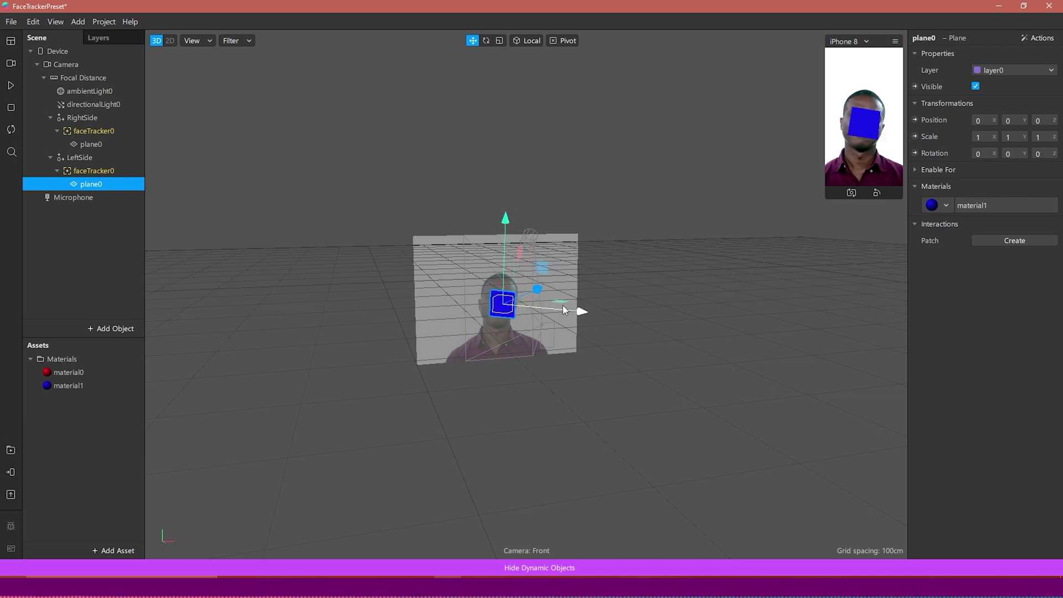
{"action": "left_click_drag", "start_coordinate": [666, 270], "coordinate": [635, 274]}
Play the effect preview and inspect the LeftSide and RightSide groups
{"action": "left_click", "coordinate": [636, 274]}
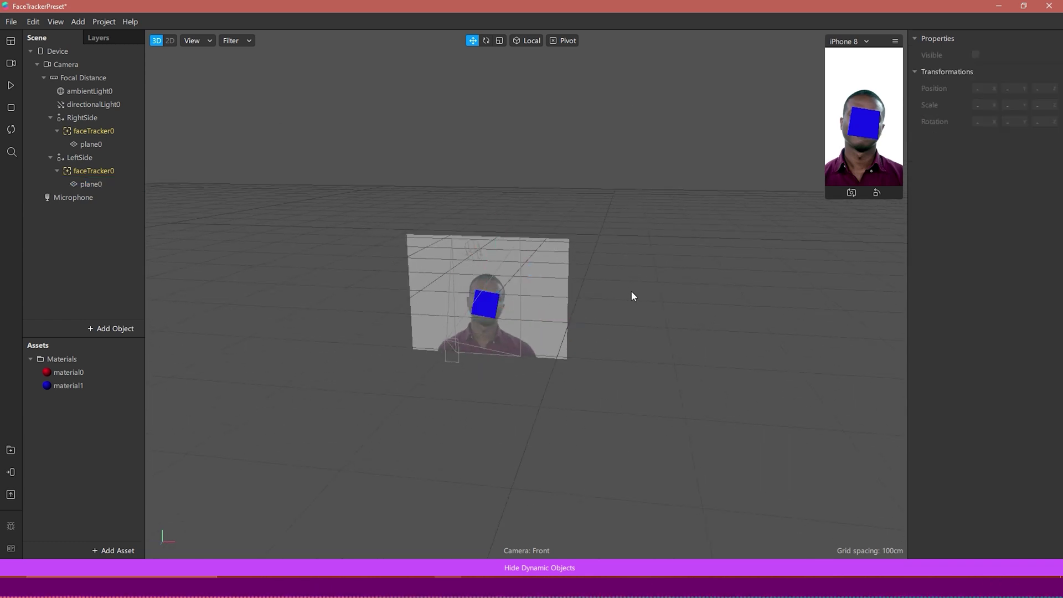
{"action": "left_click", "coordinate": [11, 86]}
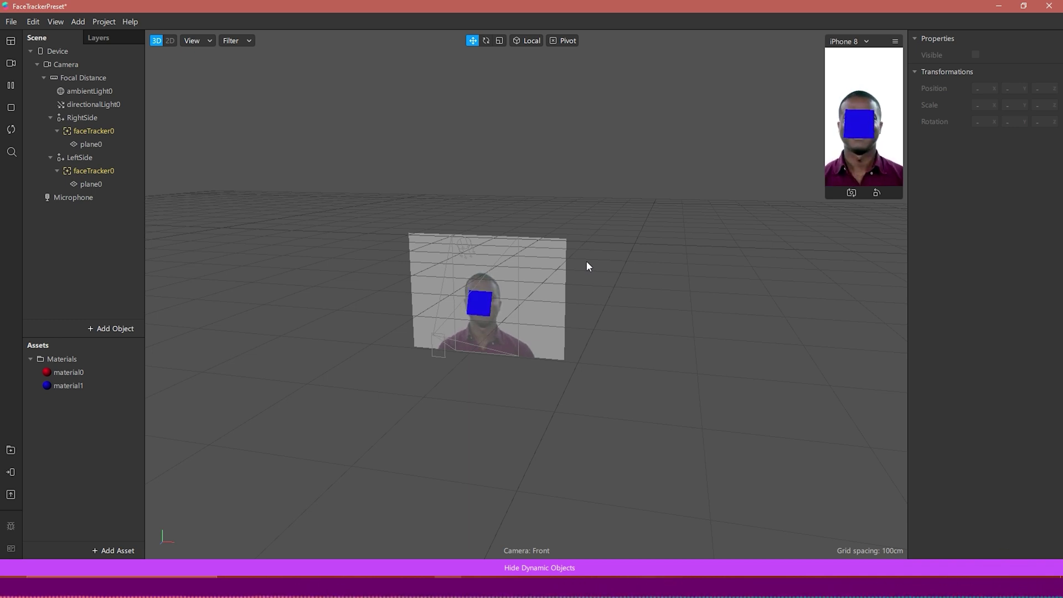
{"action": "left_click", "coordinate": [81, 159]}
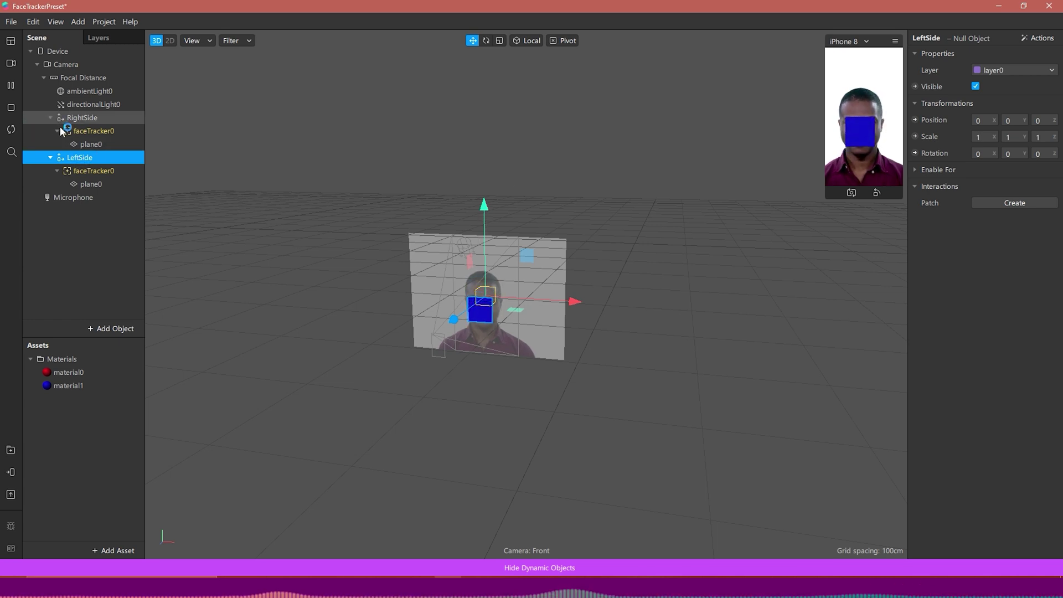
{"action": "left_click", "coordinate": [82, 117]}
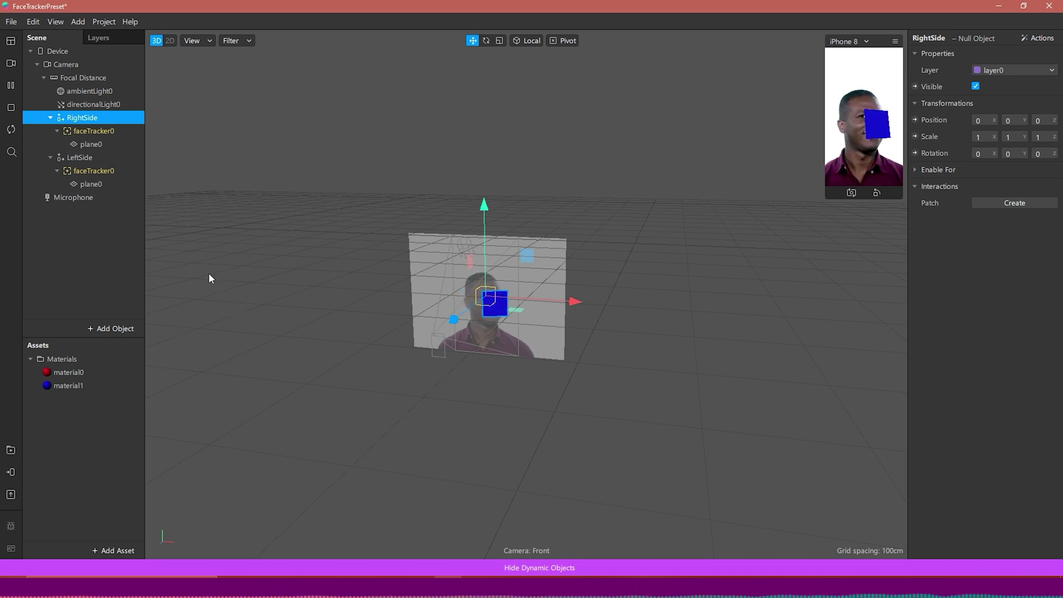
Switch the preview camera to the HD Pro Webcam C920 and show the Patch Editor
{"action": "left_click", "coordinate": [10, 63]}
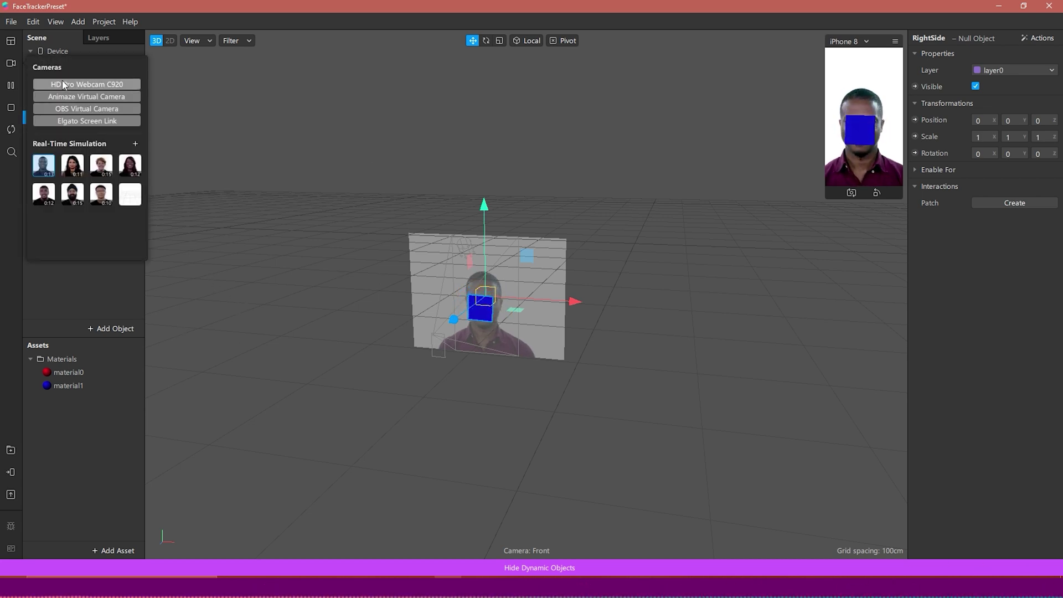
{"action": "left_click", "coordinate": [124, 87]}
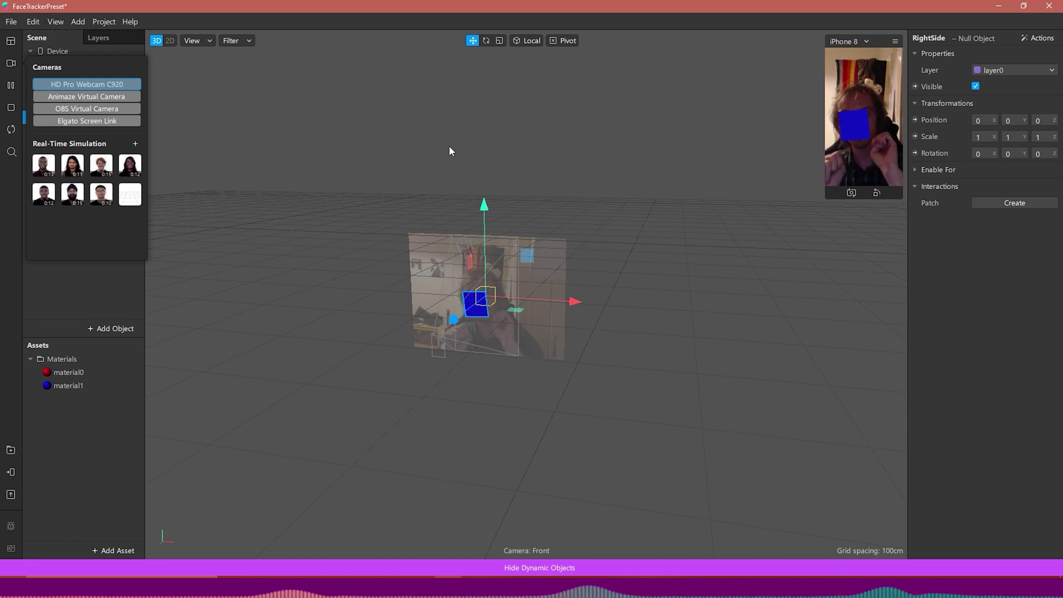
{"action": "left_click", "coordinate": [377, 170]}
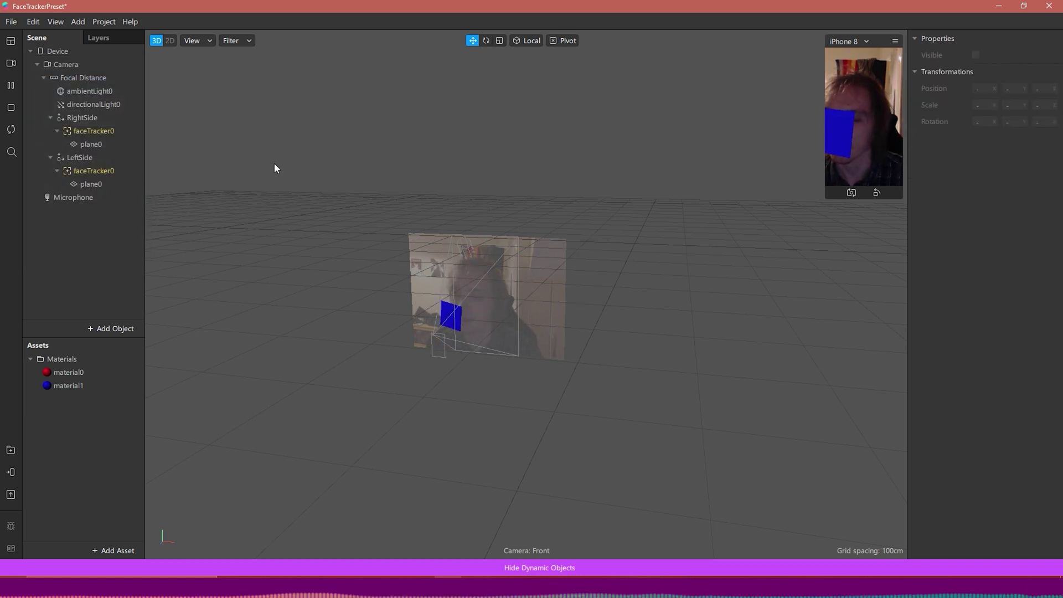
{"action": "left_click", "coordinate": [55, 22]}
{"action": "left_click", "coordinate": [95, 38]}
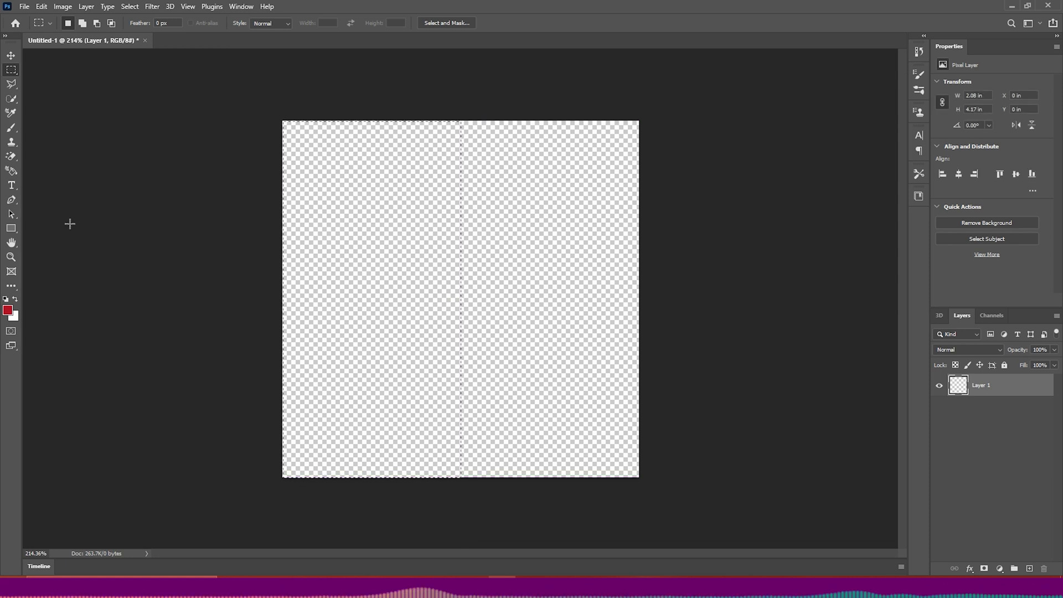
Fill the selected left half white with the Paint Bucket and deselect
{"action": "key", "text": "g"}
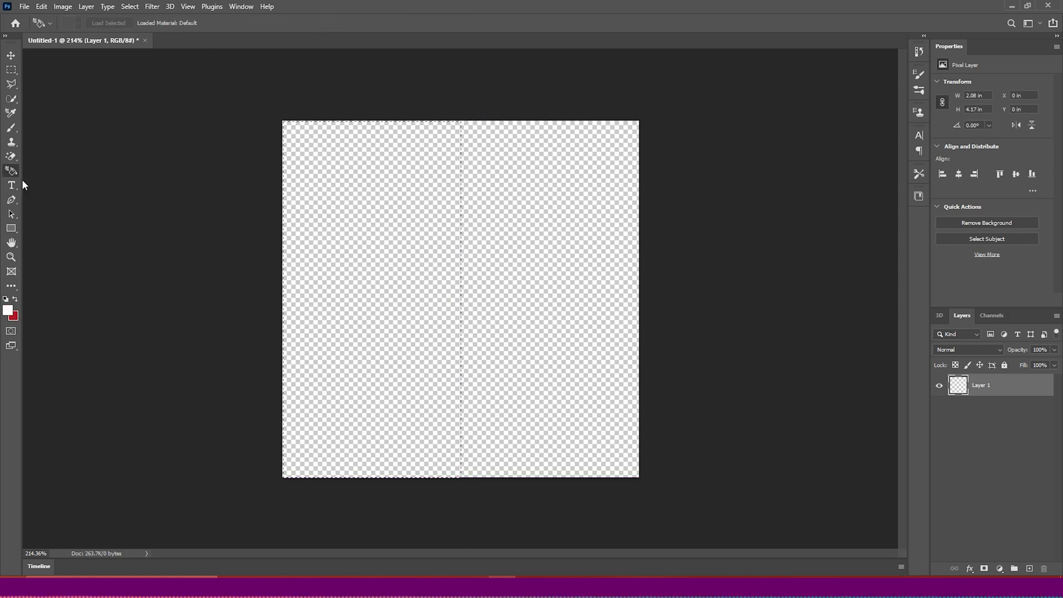
{"action": "left_click", "coordinate": [12, 288]}
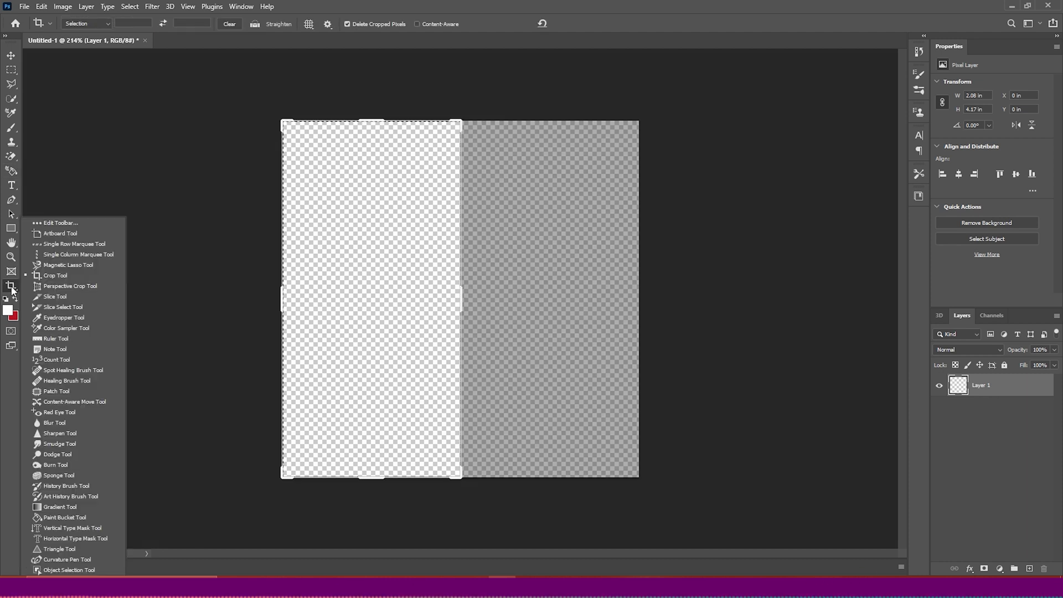
{"action": "left_click", "coordinate": [67, 515]}
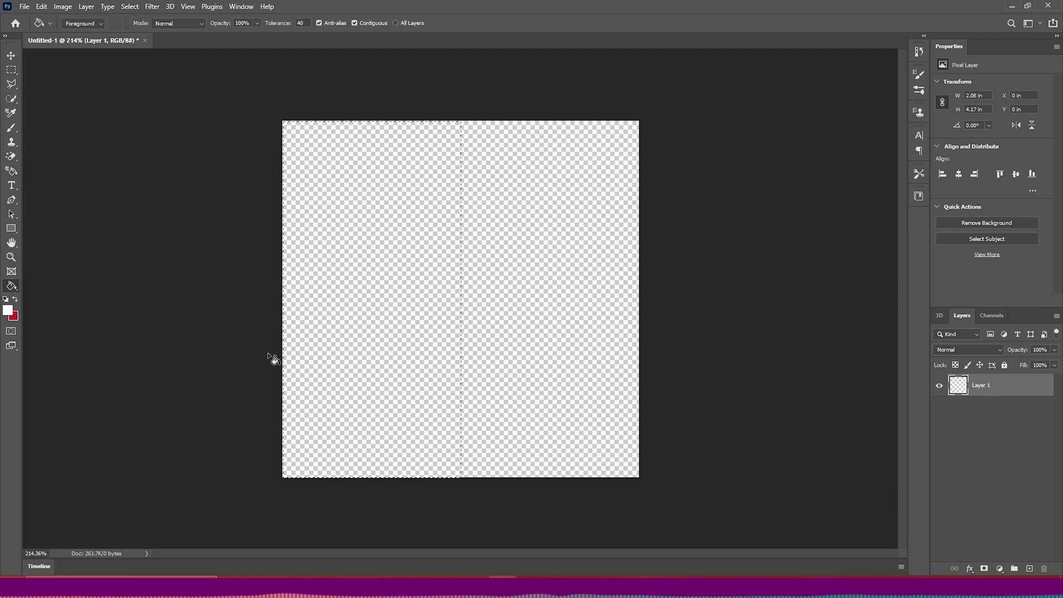
{"action": "left_click", "coordinate": [358, 289]}
{"action": "key", "text": "ctrl+d"}
{"action": "key", "text": "m"}
Save the mask as left.png PNG on the Desktop, replacing the existing file
{"action": "left_click", "coordinate": [24, 6]}
{"action": "left_click", "coordinate": [66, 143]}
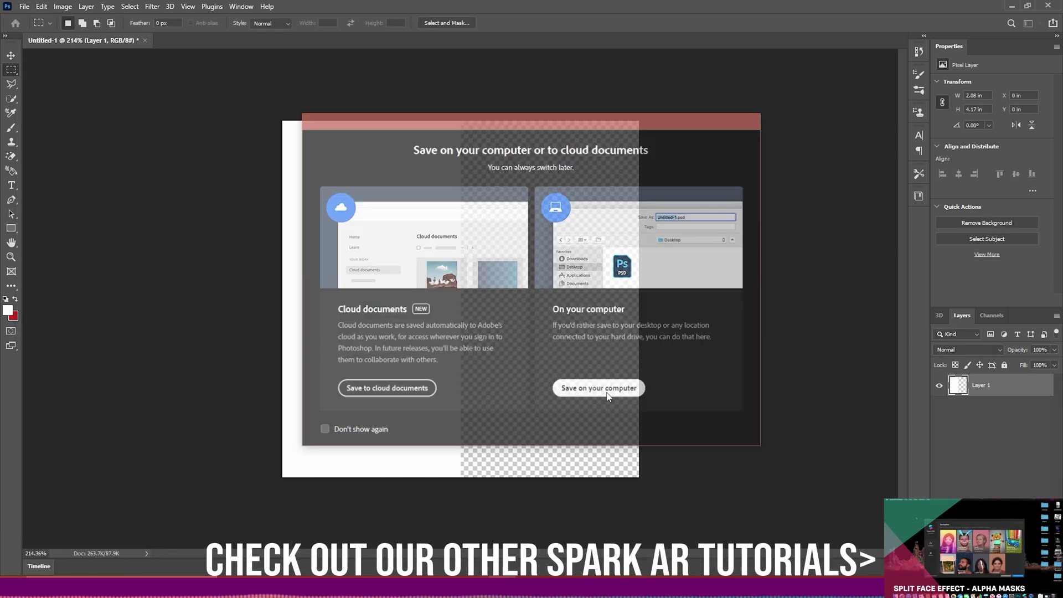
{"action": "left_click", "coordinate": [599, 388]}
{"action": "type", "text": "left"}
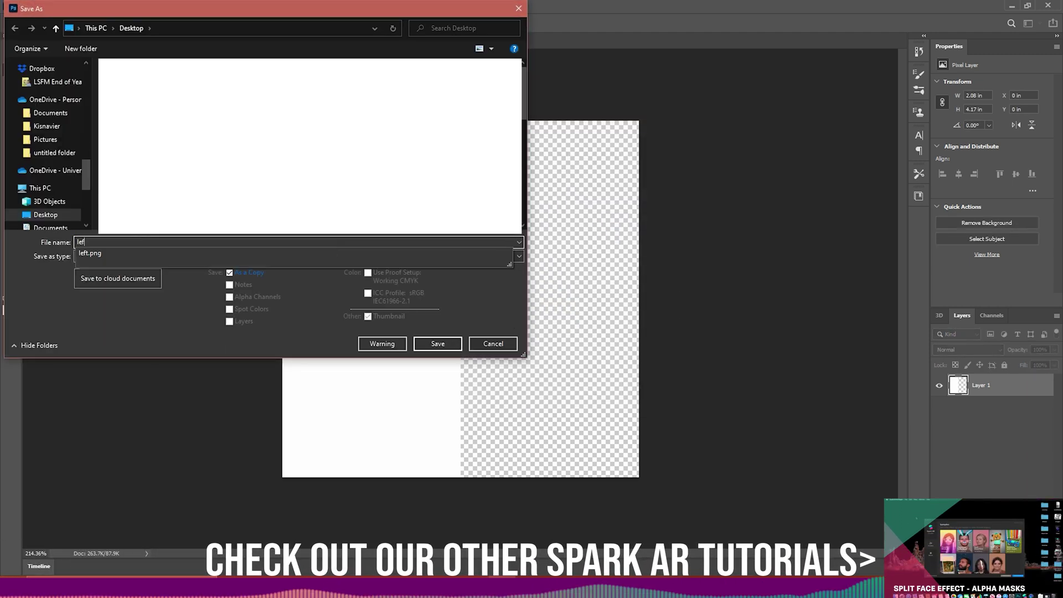
{"action": "left_click", "coordinate": [112, 254]}
{"action": "left_click", "coordinate": [437, 343]}
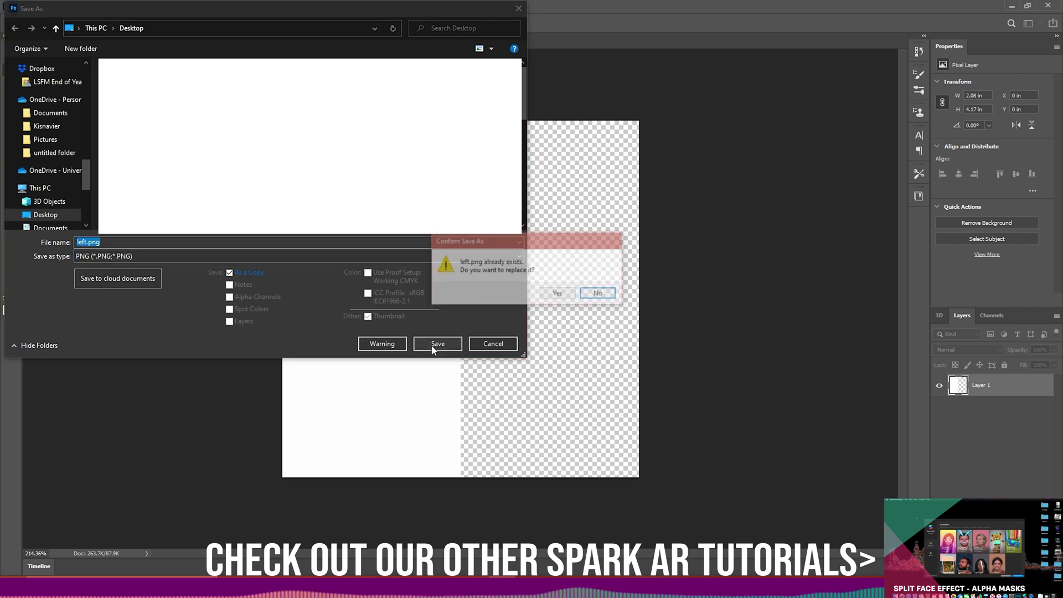
{"action": "left_click", "coordinate": [545, 294]}
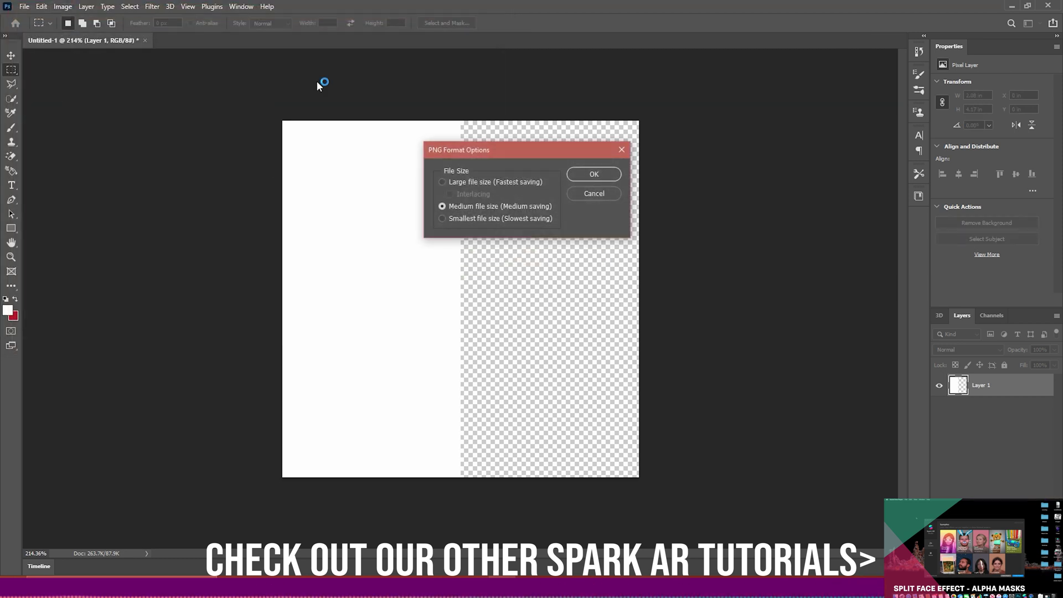
{"action": "left_click", "coordinate": [590, 174]}
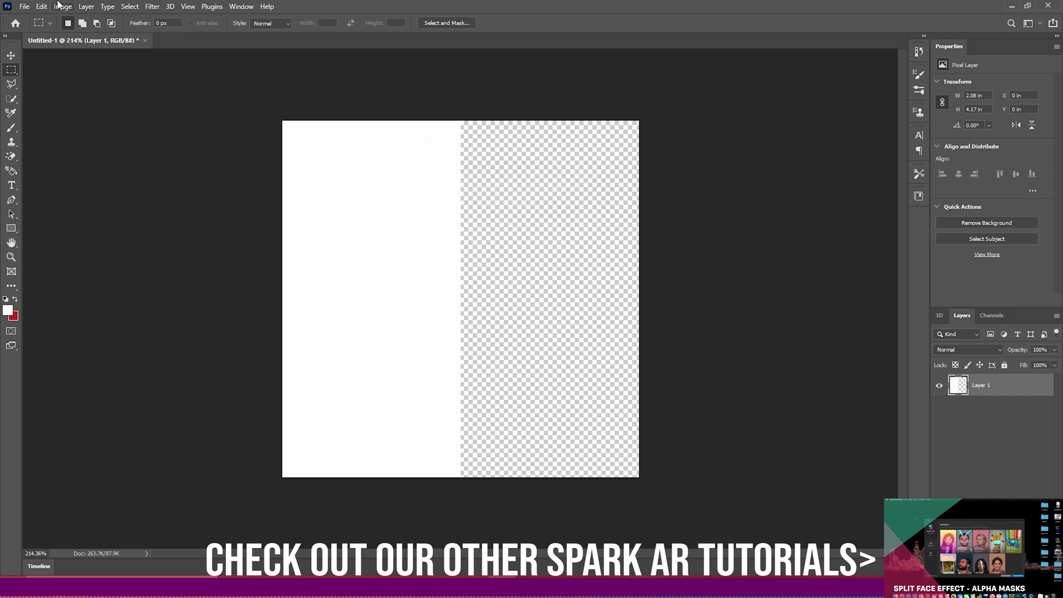
Select the entire canvas from the Select menu
{"action": "left_click", "coordinate": [58, 6]}
{"action": "mouse_move", "coordinate": [42, 6]}
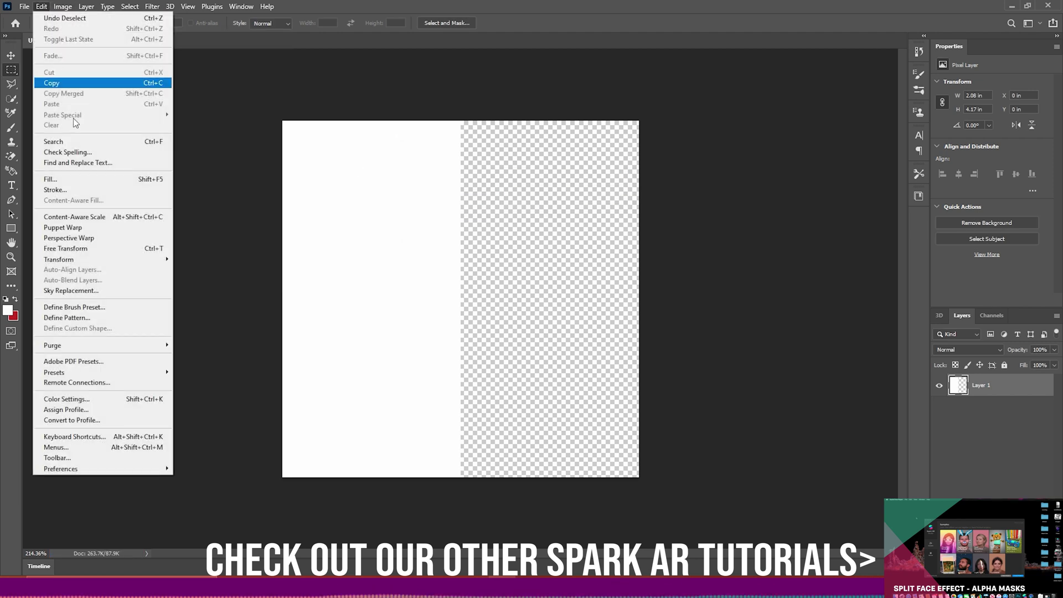
{"action": "mouse_move", "coordinate": [111, 259]}
{"action": "left_click", "coordinate": [225, 431]}
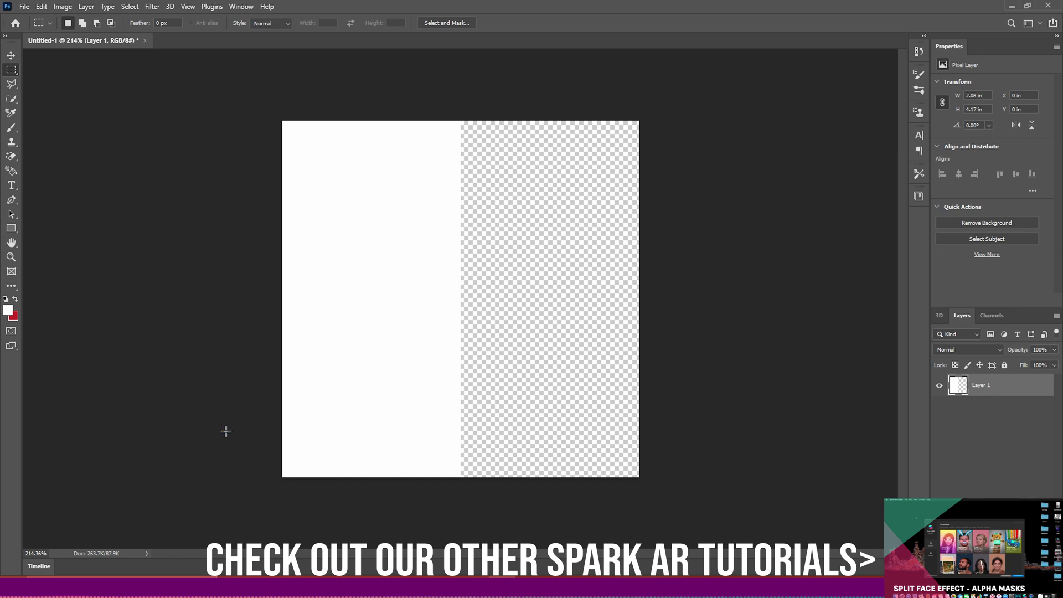
Select the whole canvas and flip the mask horizontally so the white half is on the right
{"action": "key", "text": "ctrl+a"}
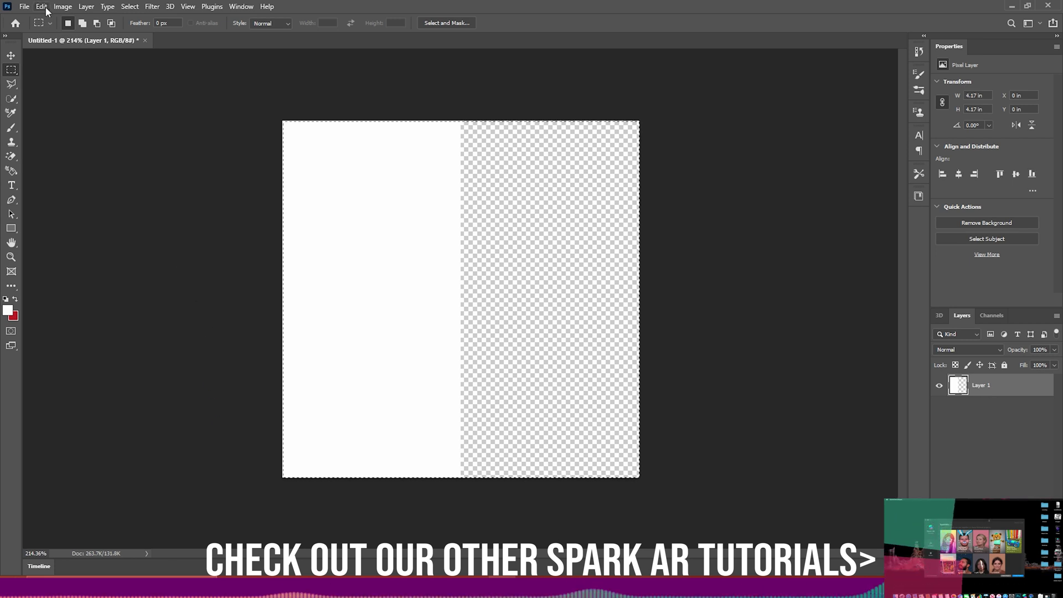
{"action": "left_click", "coordinate": [46, 6]}
{"action": "mouse_move", "coordinate": [111, 259]}
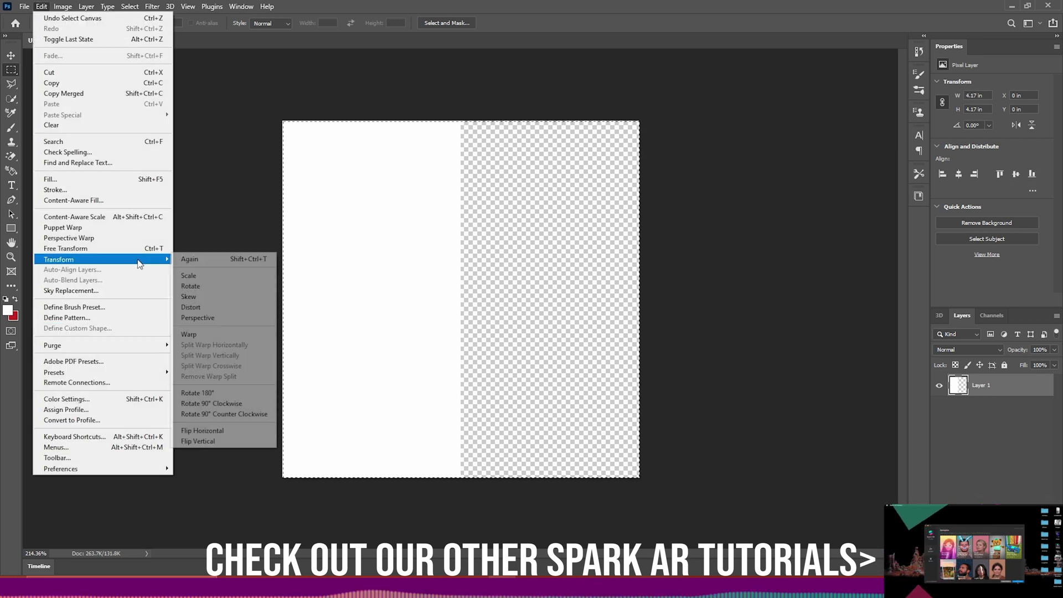
{"action": "left_click", "coordinate": [217, 430]}
Save a copy as right.png, replacing the existing file, and return to Spark AR Studio
{"action": "left_click", "coordinate": [58, 135]}
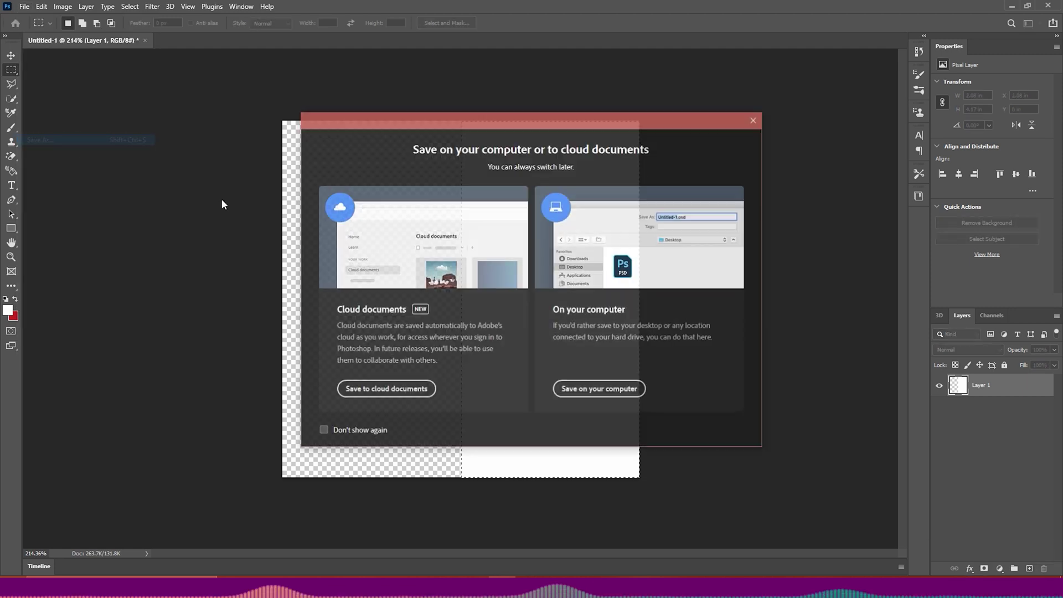
{"action": "left_click", "coordinate": [578, 389]}
{"action": "type", "text": "right"}
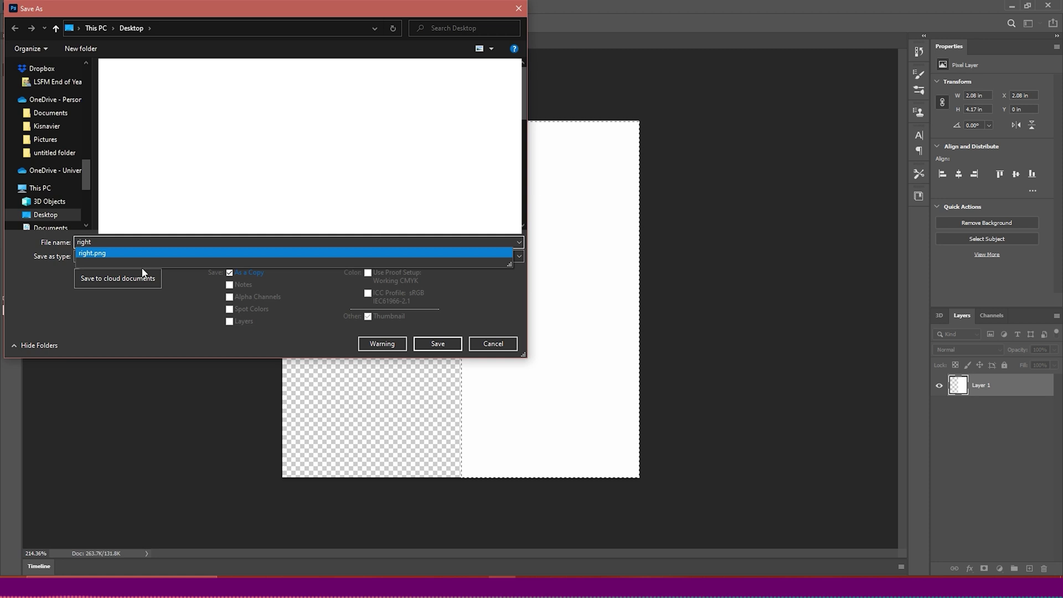
{"action": "left_click", "coordinate": [139, 253]}
{"action": "left_click", "coordinate": [438, 343]}
{"action": "left_click", "coordinate": [556, 292]}
{"action": "left_click", "coordinate": [576, 174]}
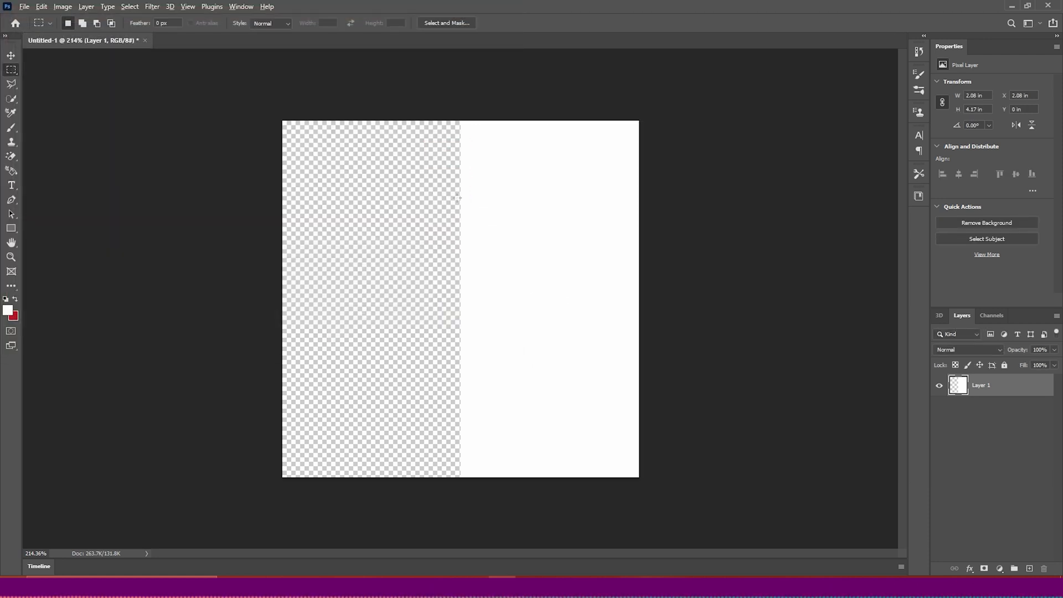
{"action": "key", "text": "alt+Tab"}
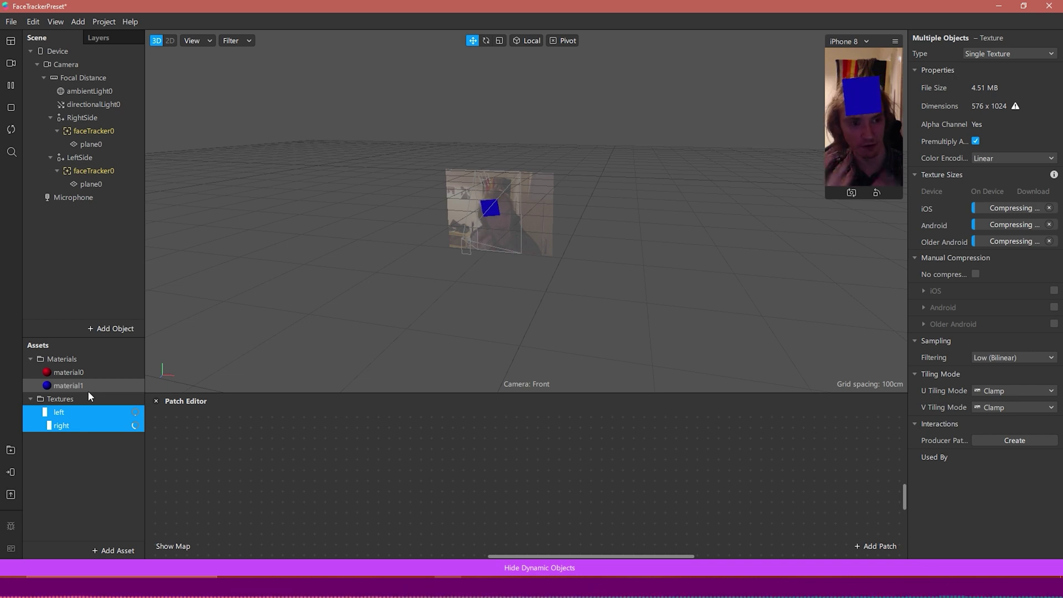
Select Device in the Scene panel to show its render output settings in the Inspector
{"action": "left_click", "coordinate": [67, 55]}
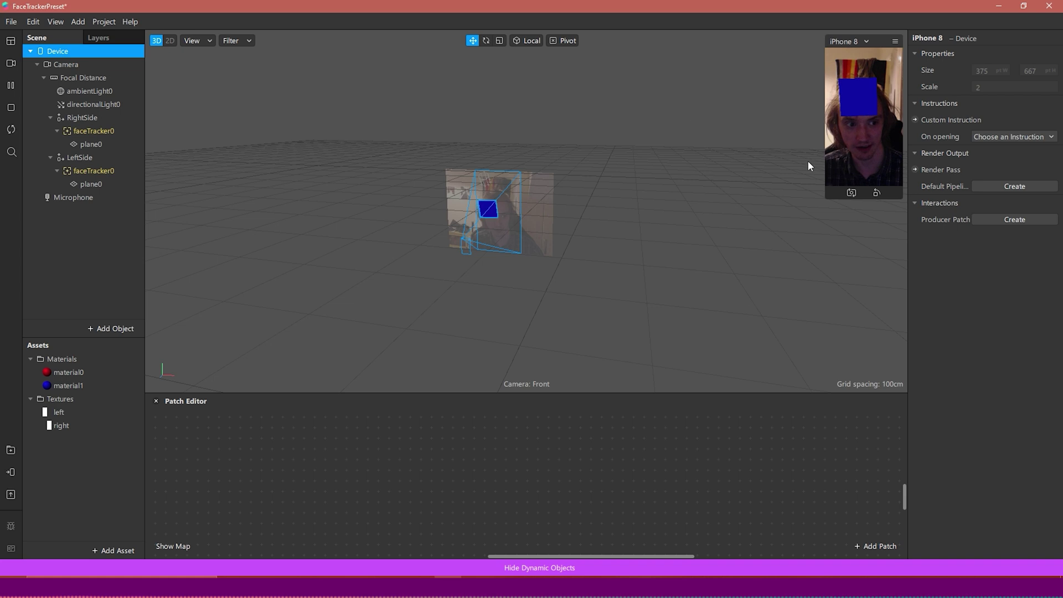
Create the Default Pipeline for the Device and enlarge the Patch Editor with the overview map shown
{"action": "left_click", "coordinate": [988, 180]}
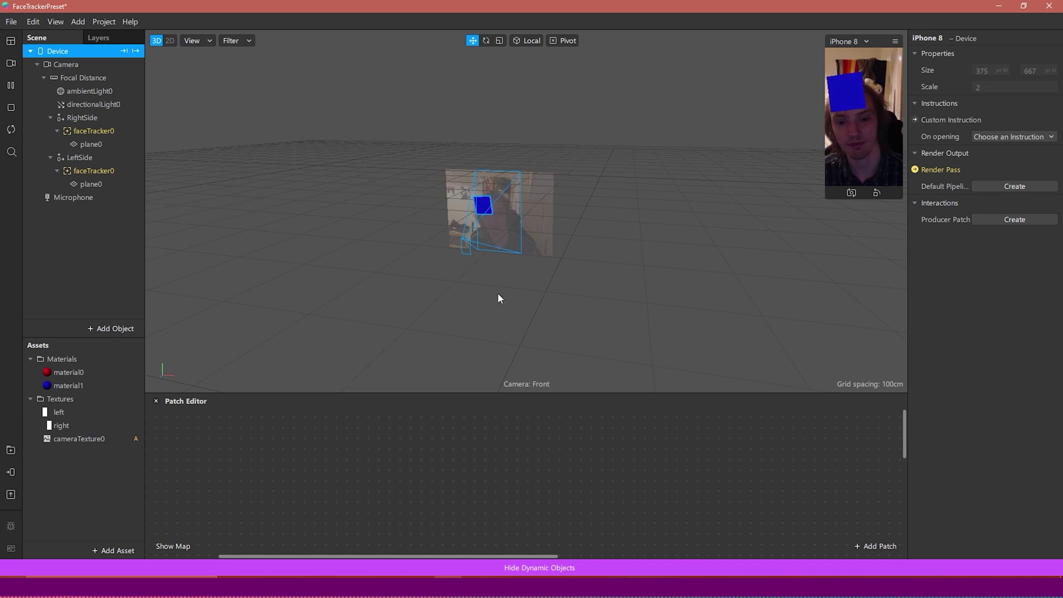
{"action": "scroll", "coordinate": [509, 443], "scroll_direction": "down", "scroll_amount": 5}
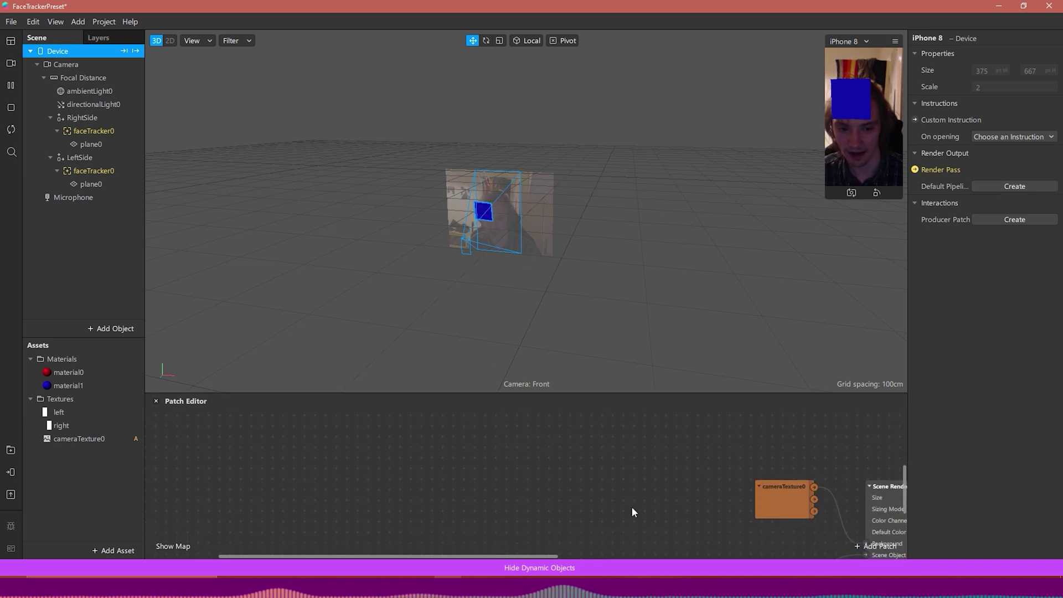
{"action": "left_click_drag", "start_coordinate": [410, 557], "coordinate": [480, 560]}
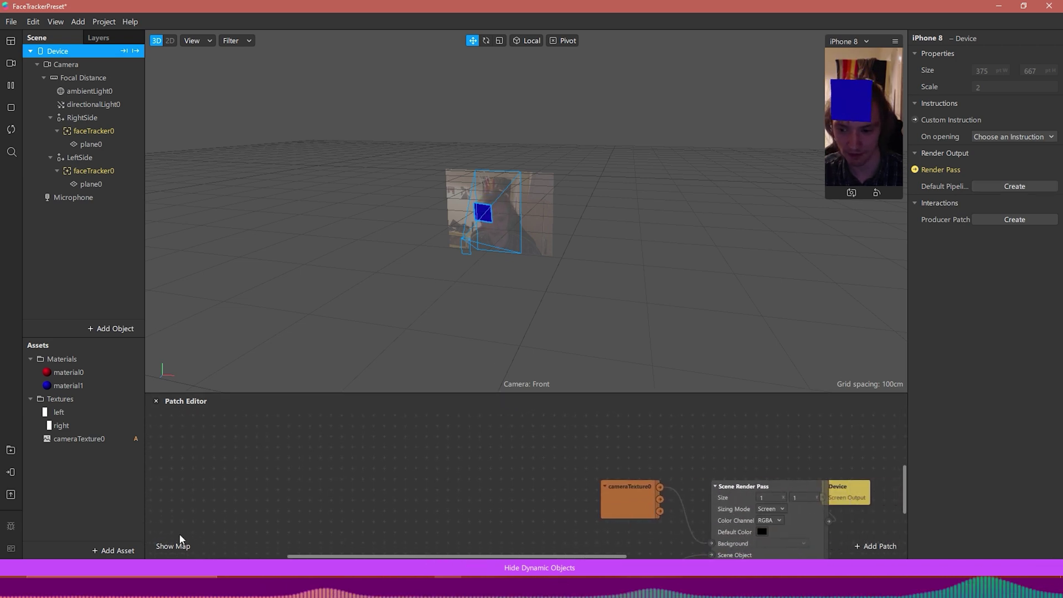
{"action": "left_click", "coordinate": [175, 545]}
{"action": "left_click_drag", "start_coordinate": [190, 517], "coordinate": [194, 520]}
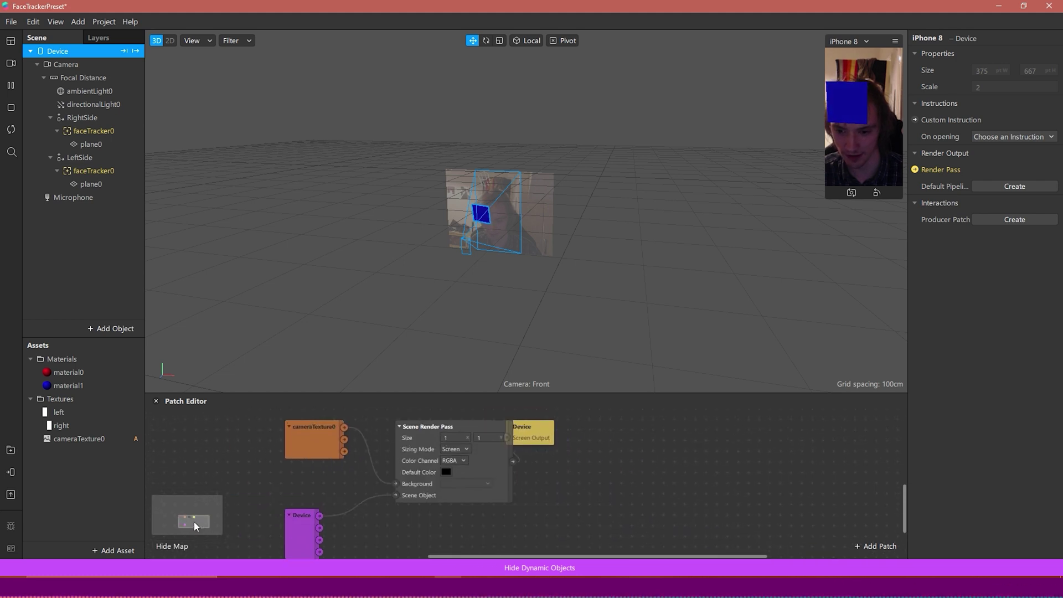
{"action": "left_click_drag", "start_coordinate": [330, 399], "coordinate": [335, 252]}
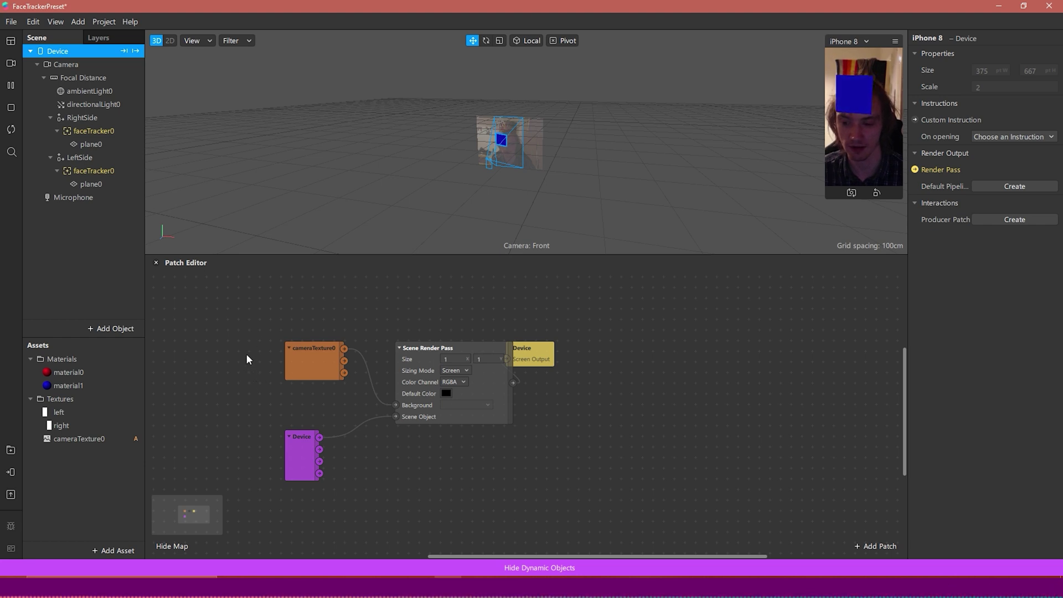
Spread out the Device output, Scene Render Pass and cameraTexture0 nodes, then select the Device object node
{"action": "left_click_drag", "start_coordinate": [538, 354], "coordinate": [710, 362]}
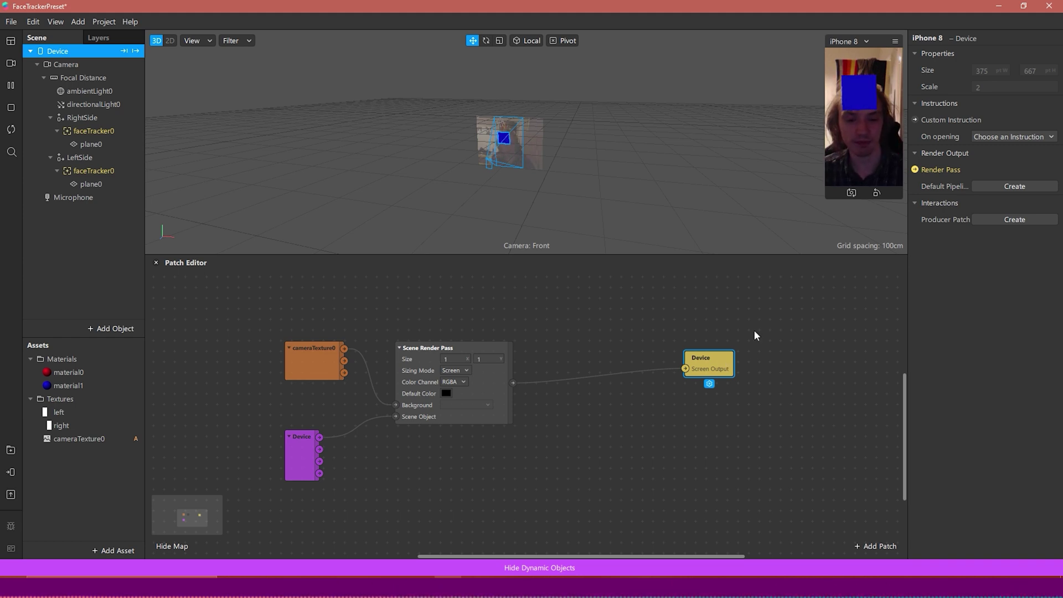
{"action": "left_click_drag", "start_coordinate": [421, 357], "coordinate": [509, 357]}
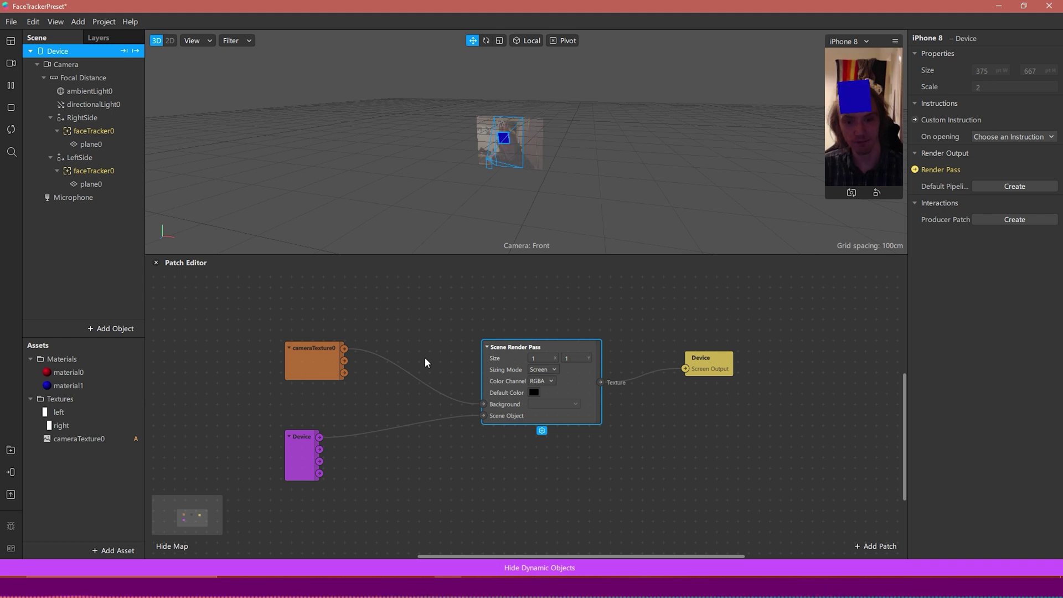
{"action": "left_click_drag", "start_coordinate": [298, 350], "coordinate": [282, 327]}
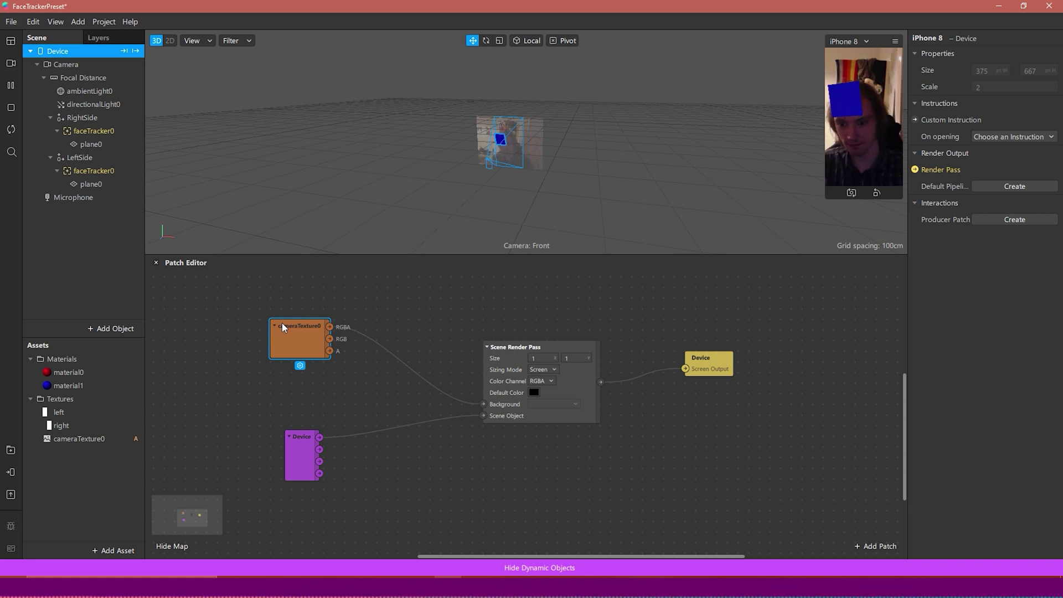
{"action": "left_click_drag", "start_coordinate": [303, 440], "coordinate": [298, 435]}
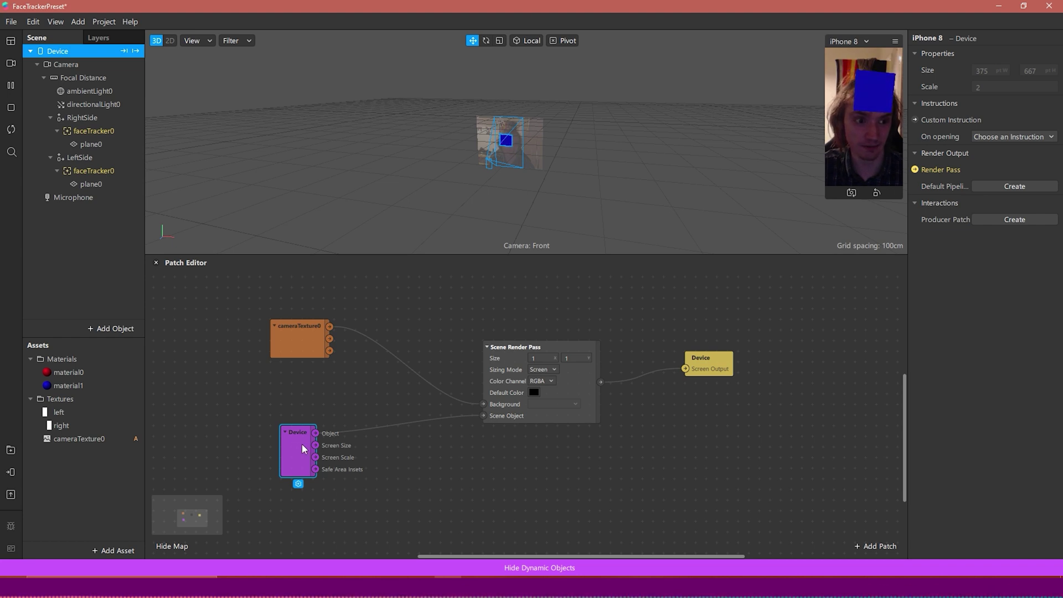
Delete the purple Device object patch, shift Scene Render Pass left, and drag RightSide into the graph
{"action": "key", "text": "Delete"}
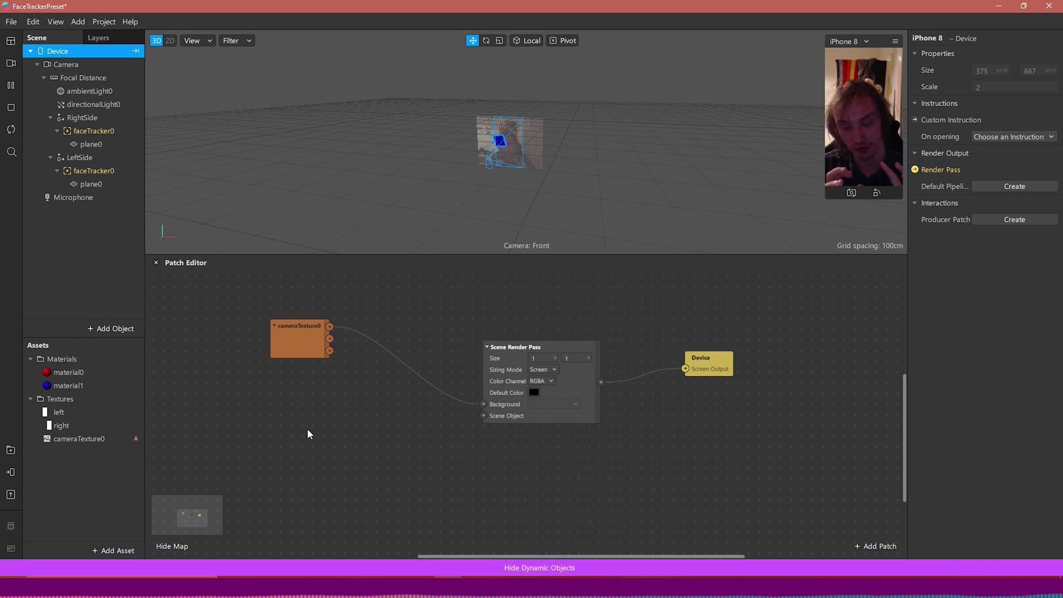
{"action": "left_click_drag", "start_coordinate": [516, 378], "coordinate": [444, 375]}
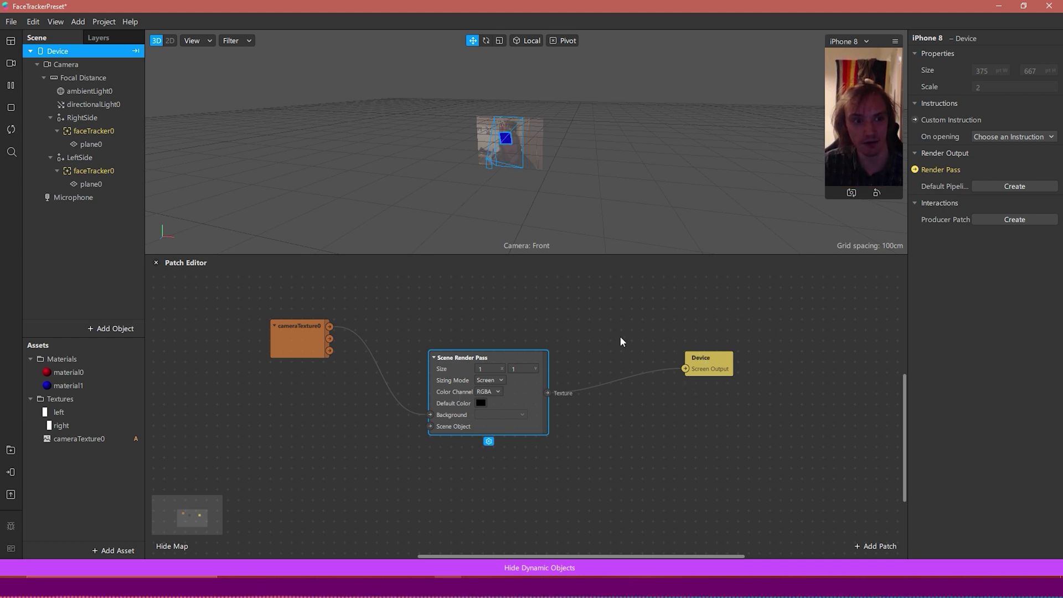
{"action": "left_click_drag", "start_coordinate": [82, 117], "coordinate": [307, 364]}
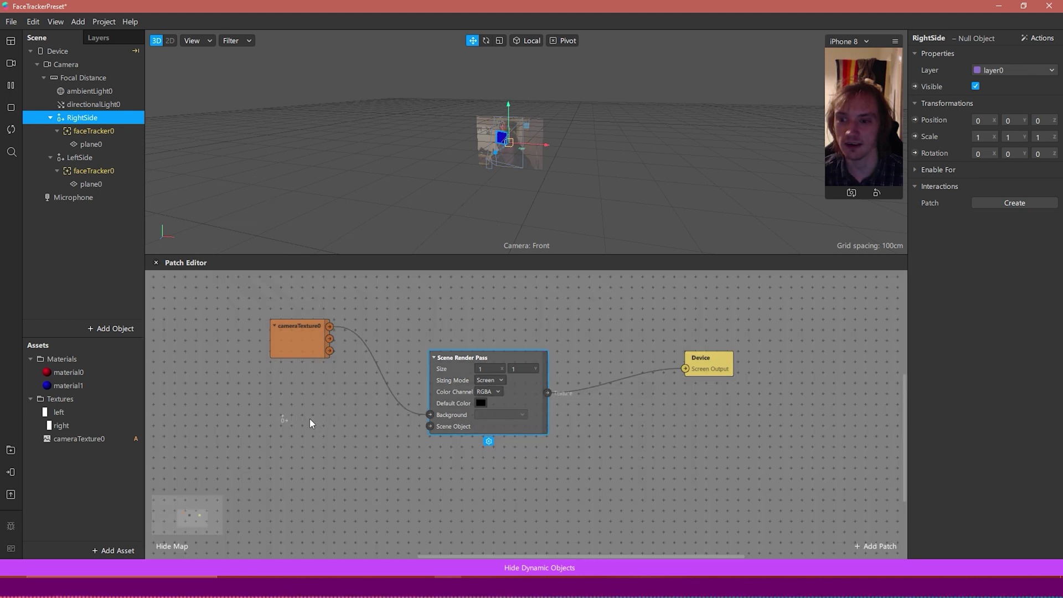
Wire RightSide into the Scene Render Pass and delete the pass's direct link to Screen Output
{"action": "left_click_drag", "start_coordinate": [305, 415], "coordinate": [430, 428]}
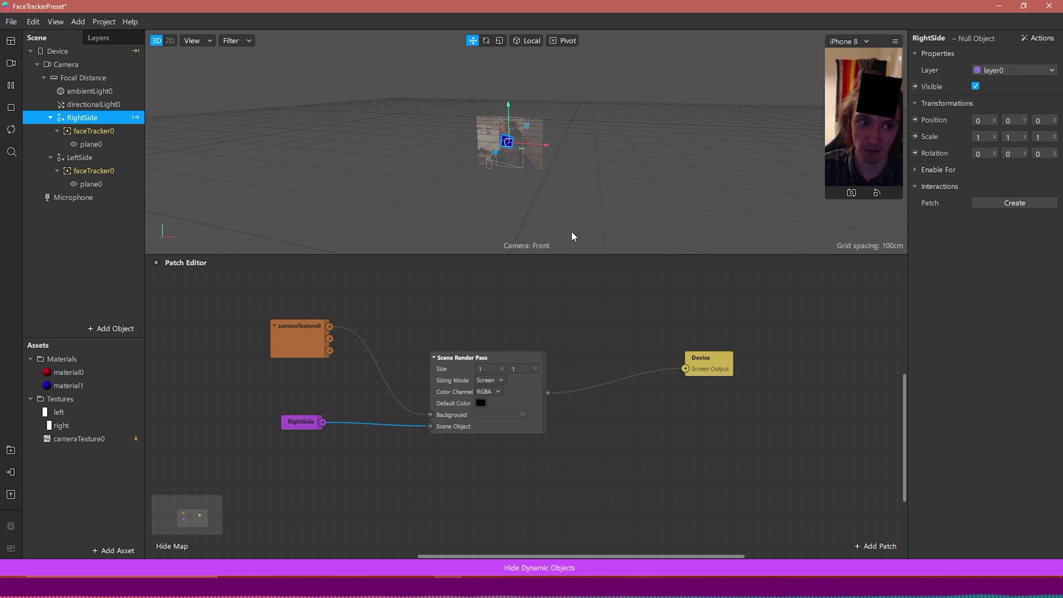
{"action": "left_click_drag", "start_coordinate": [726, 371], "coordinate": [821, 350]}
{"action": "left_click", "coordinate": [677, 365]}
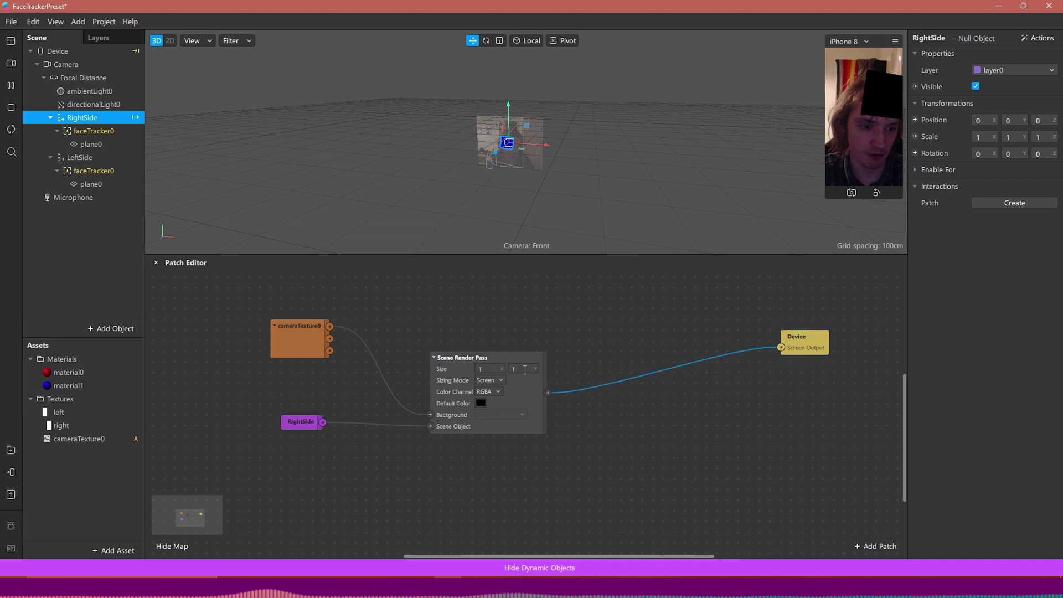
{"action": "key", "text": "Delete"}
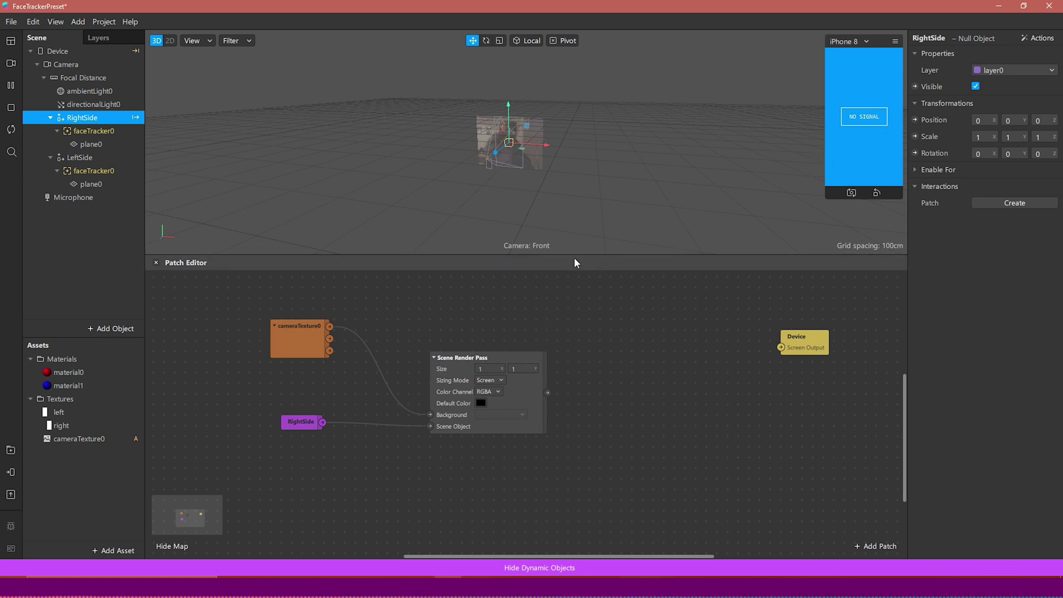
{"action": "left_click_drag", "start_coordinate": [547, 393], "coordinate": [624, 407]}
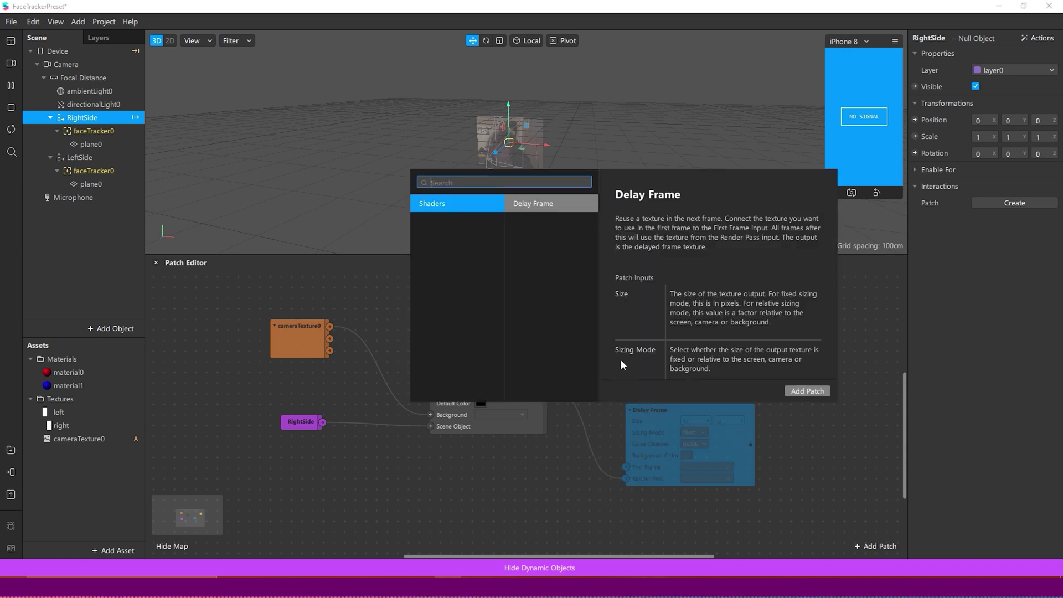
Add a Mix patch fed by the Scene Render Pass texture
{"action": "type", "text": "mix"}
{"action": "key", "text": "Return"}
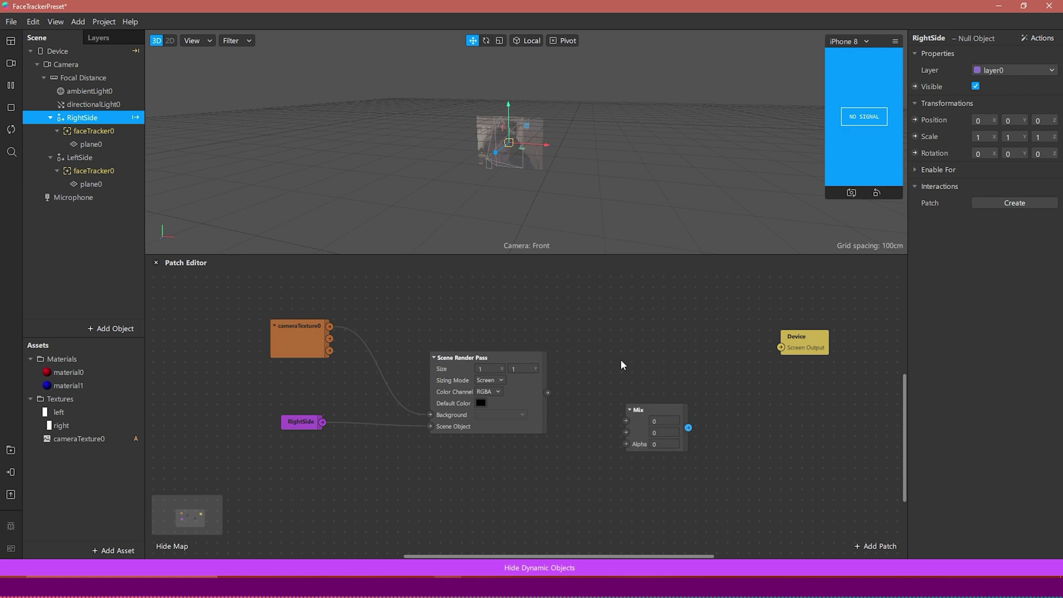
{"action": "left_click_drag", "start_coordinate": [551, 391], "coordinate": [626, 420]}
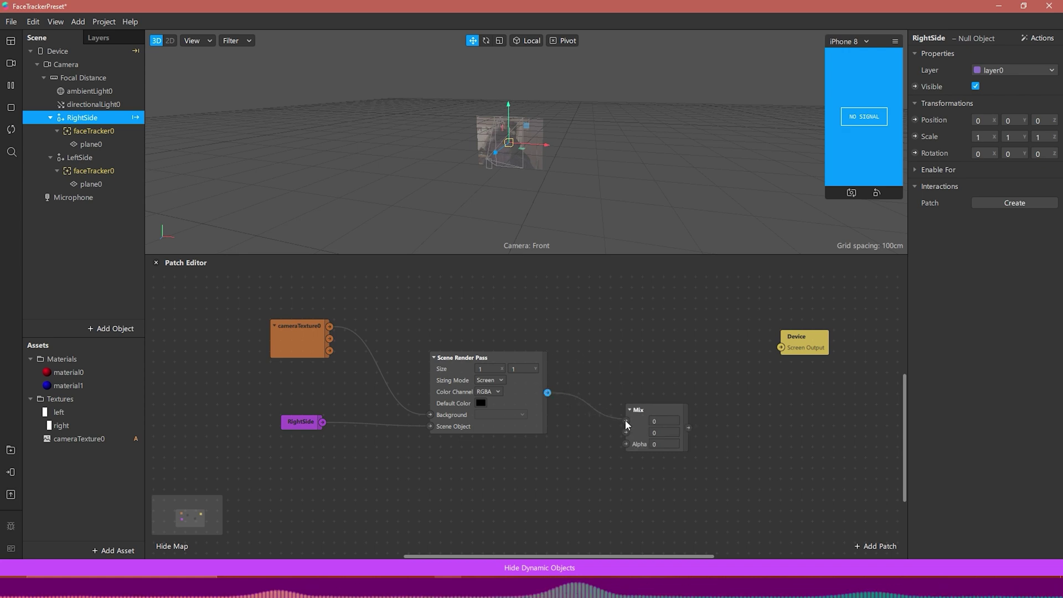
Bring in the right texture, wire its alpha to Mix Alpha, and send Mix to Screen Output
{"action": "left_click", "coordinate": [101, 429]}
{"action": "left_click_drag", "start_coordinate": [101, 430], "coordinate": [439, 470]}
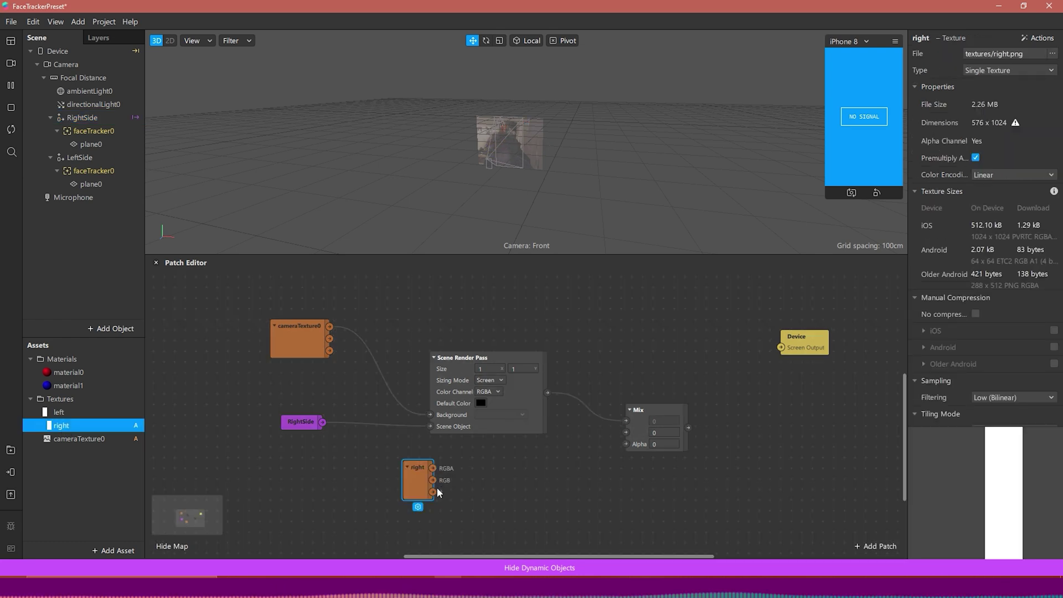
{"action": "left_click_drag", "start_coordinate": [431, 492], "coordinate": [626, 441]}
{"action": "left_click_drag", "start_coordinate": [654, 408], "coordinate": [616, 402]}
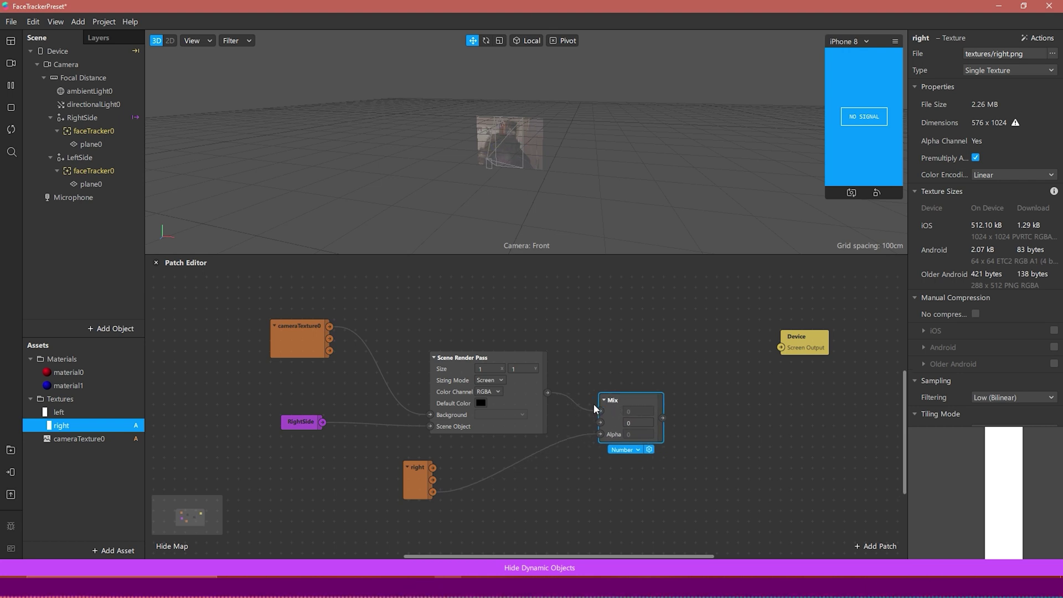
{"action": "scroll", "coordinate": [548, 378], "scroll_direction": "up", "scroll_amount": 1}
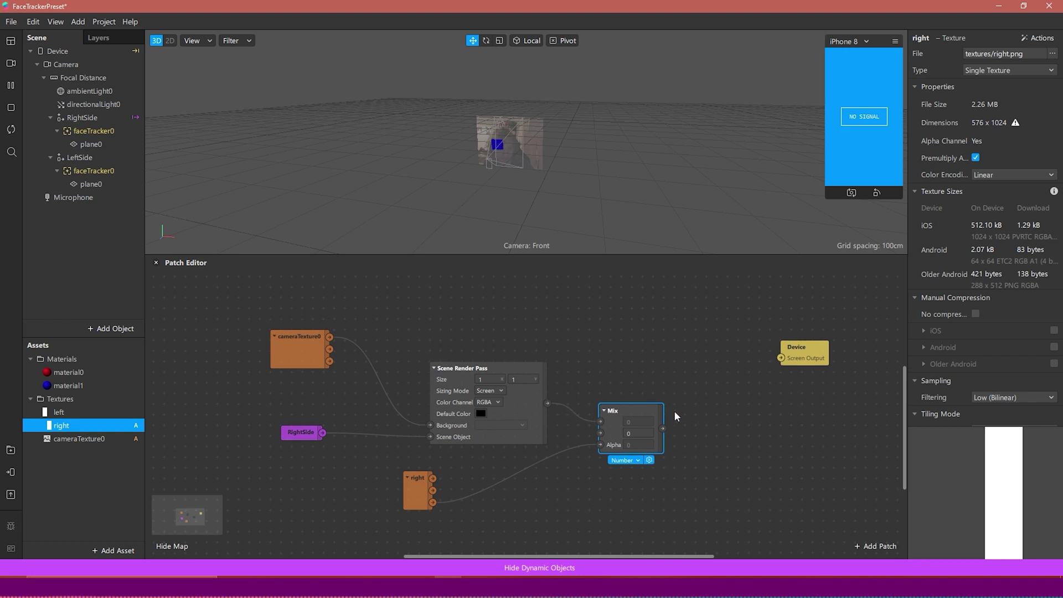
{"action": "left_click_drag", "start_coordinate": [662, 428], "coordinate": [781, 358]}
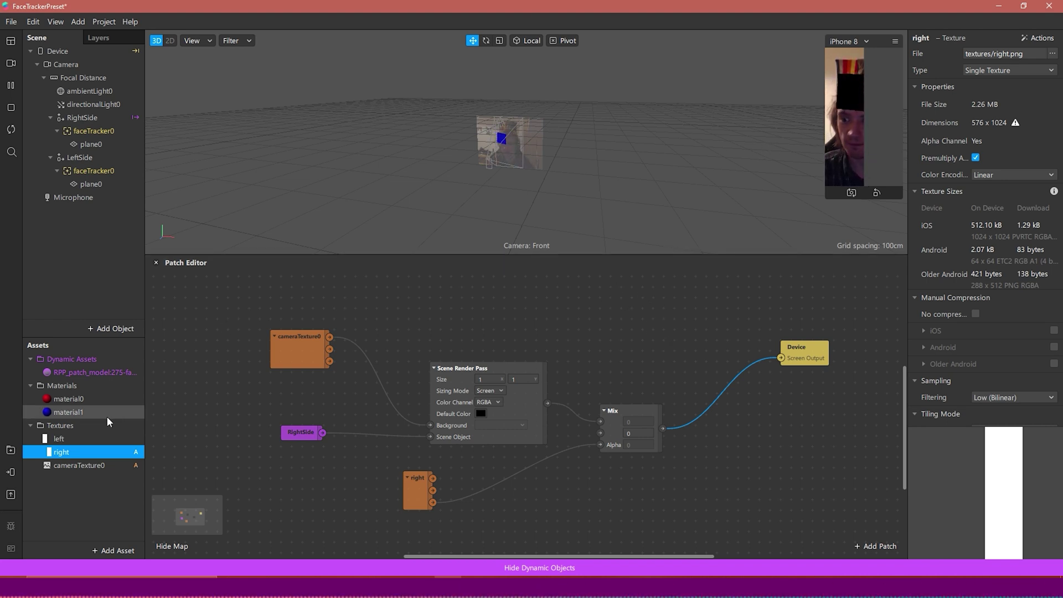
Select material0 and material1 together and give both the Flat shader type
{"action": "left_click", "coordinate": [68, 402]}
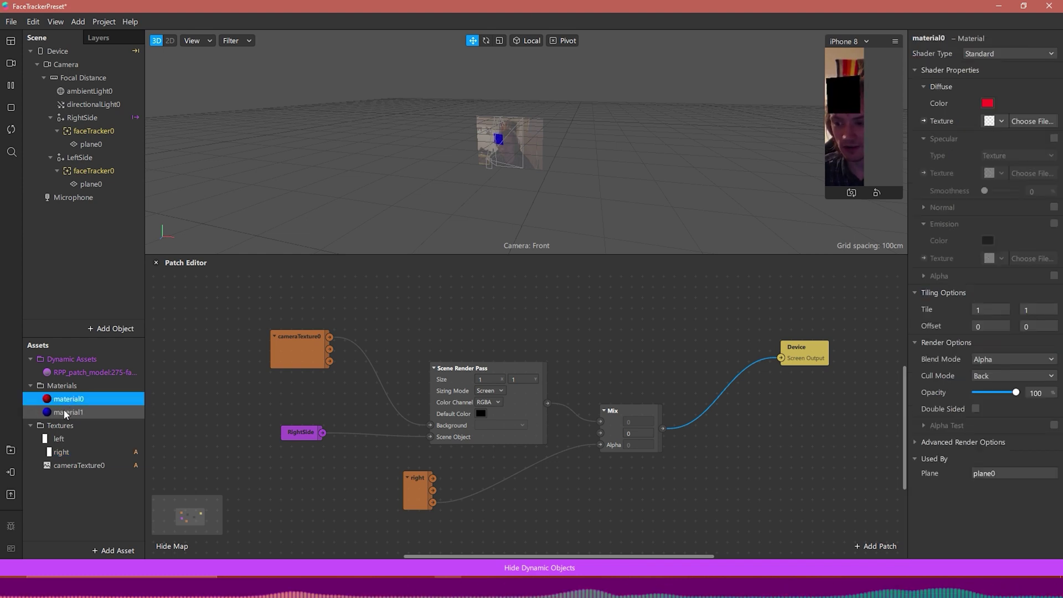
{"action": "left_click", "coordinate": [64, 412], "text": "ctrl"}
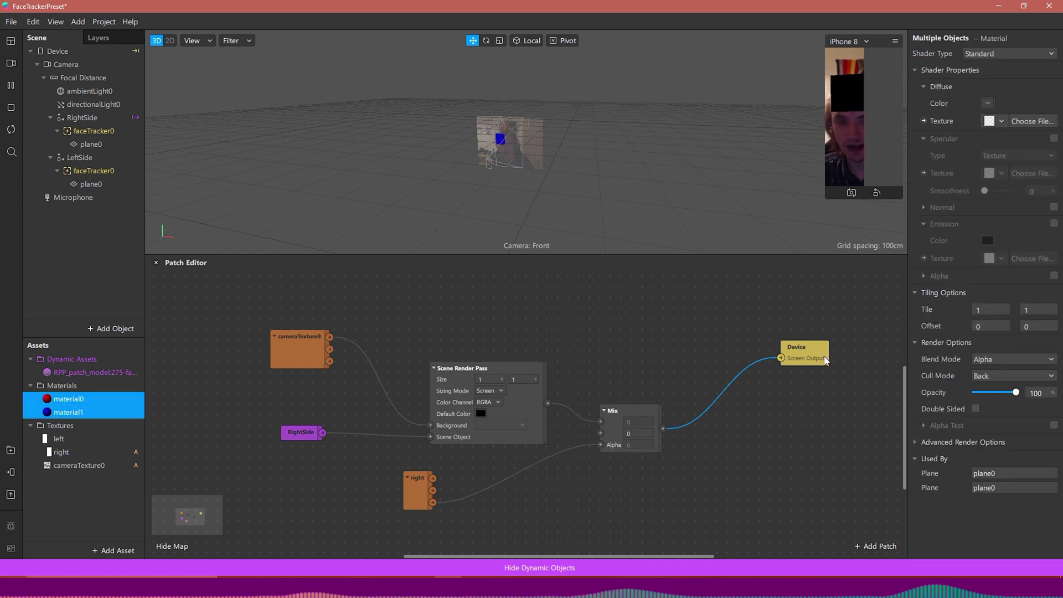
{"action": "left_click", "coordinate": [986, 55]}
{"action": "left_click", "coordinate": [986, 56]}
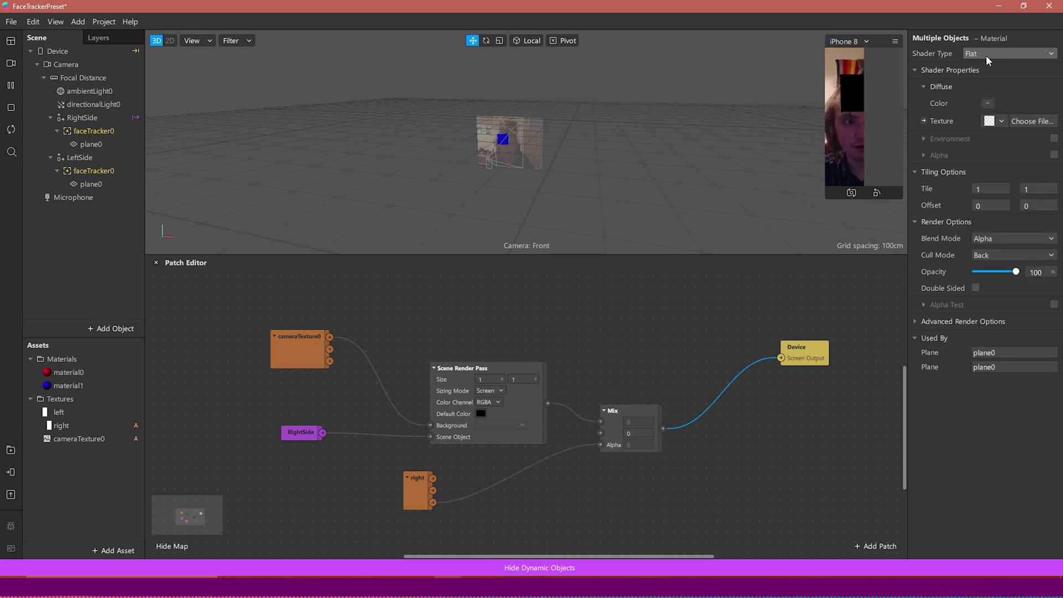
{"action": "left_click", "coordinate": [705, 311]}
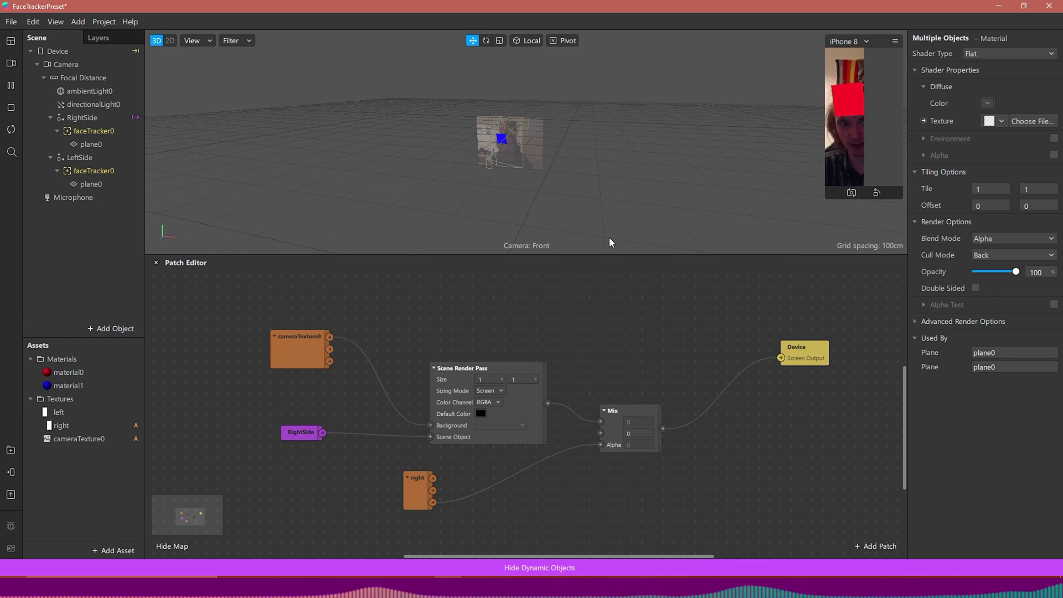
Duplicate the Scene Render Pass patch and place the copy above the original
{"action": "left_click", "coordinate": [455, 370]}
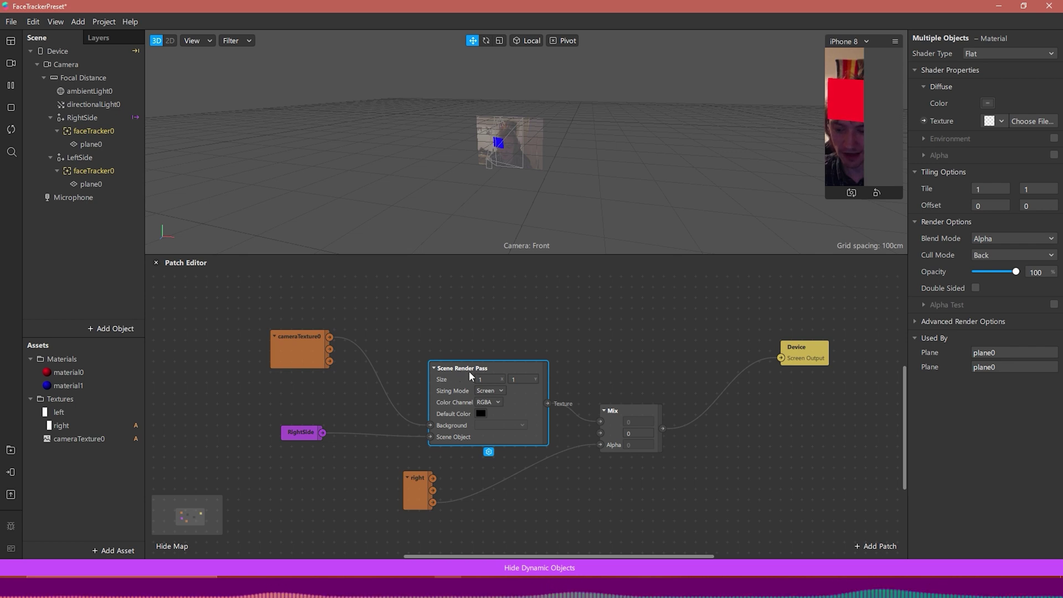
{"action": "right_click", "coordinate": [469, 371]}
{"action": "left_click", "coordinate": [487, 382]}
{"action": "left_click_drag", "start_coordinate": [501, 350], "coordinate": [457, 283]}
Feed cameraTexture0 into the copy's Background and LeftSide into its Scene Object
{"action": "left_click", "coordinate": [296, 374]}
{"action": "left_click_drag", "start_coordinate": [330, 367], "coordinate": [432, 335]}
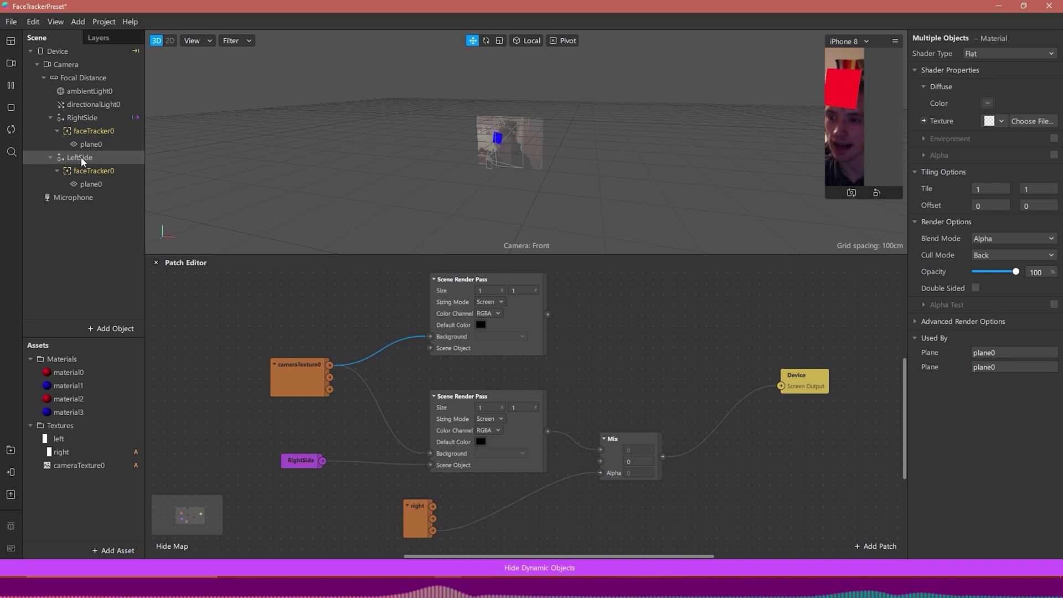
{"action": "left_click_drag", "start_coordinate": [75, 158], "coordinate": [426, 323]}
{"action": "left_click_drag", "start_coordinate": [322, 294], "coordinate": [430, 348]}
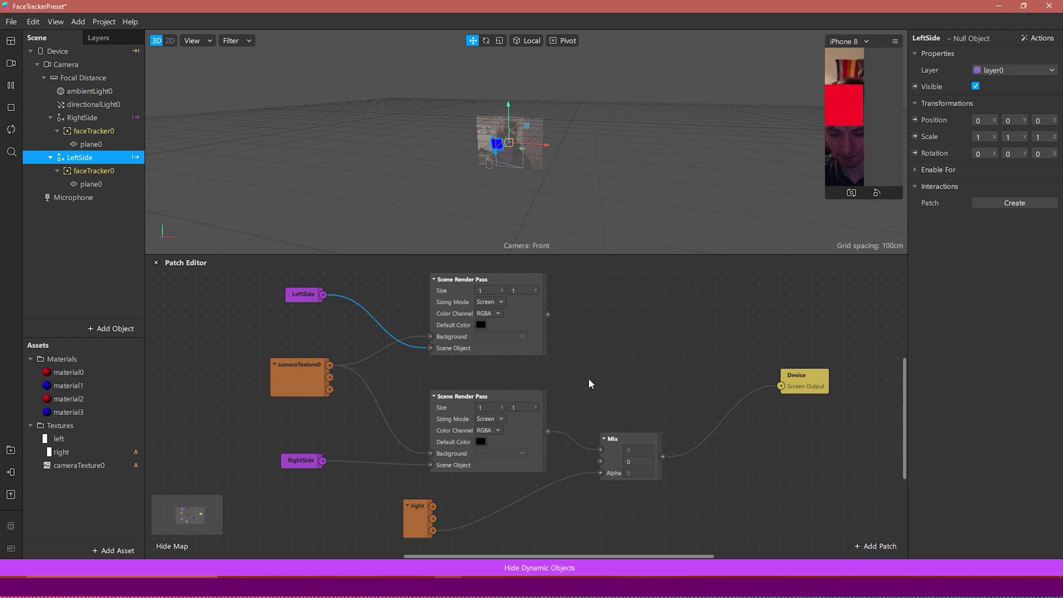
{"action": "left_click_drag", "start_coordinate": [545, 315], "coordinate": [618, 315]}
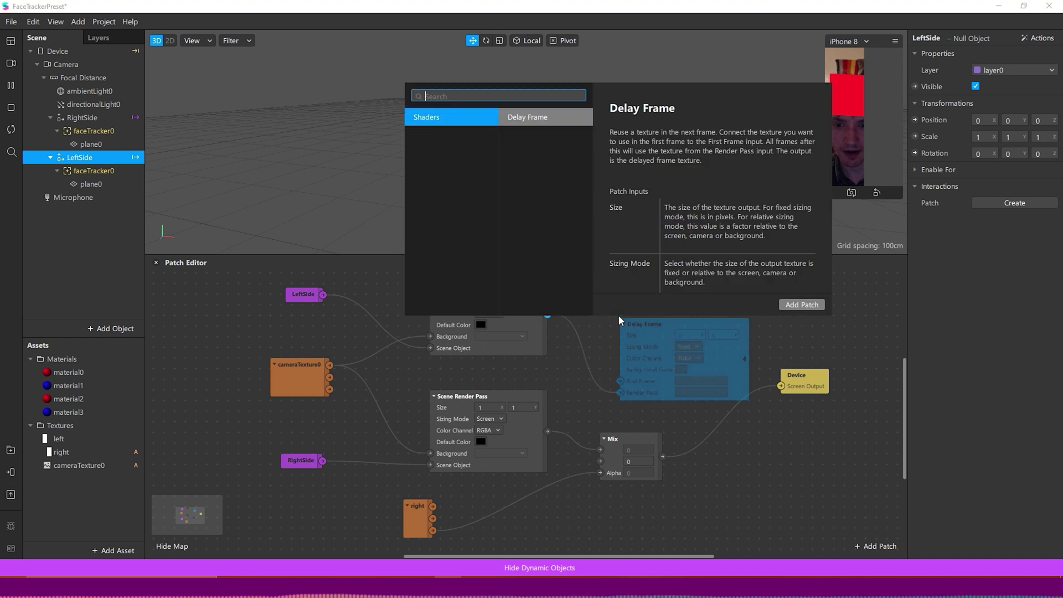
Add a second Mix fed by the upper render pass and the left texture, routed to Screen Output
{"action": "type", "text": "mix"}
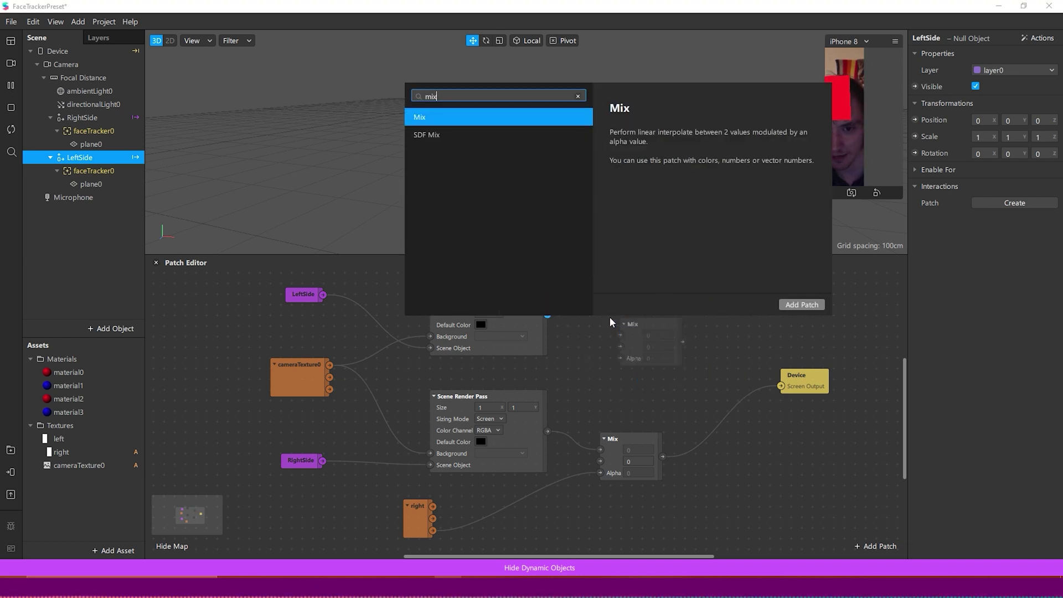
{"action": "left_click", "coordinate": [801, 305]}
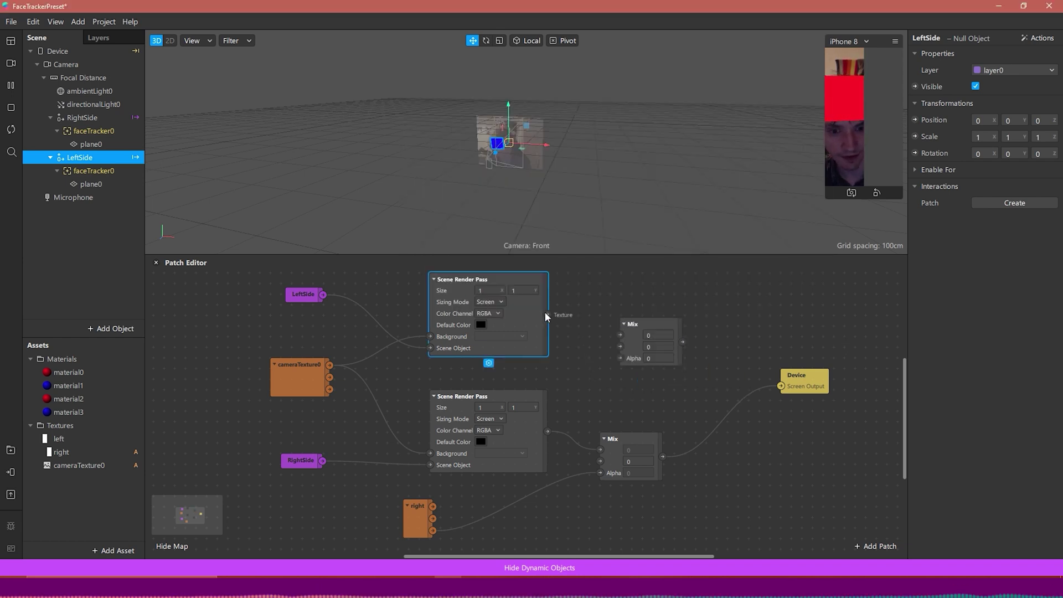
{"action": "left_click_drag", "start_coordinate": [545, 313], "coordinate": [620, 334]}
{"action": "left_click_drag", "start_coordinate": [76, 438], "coordinate": [618, 359]}
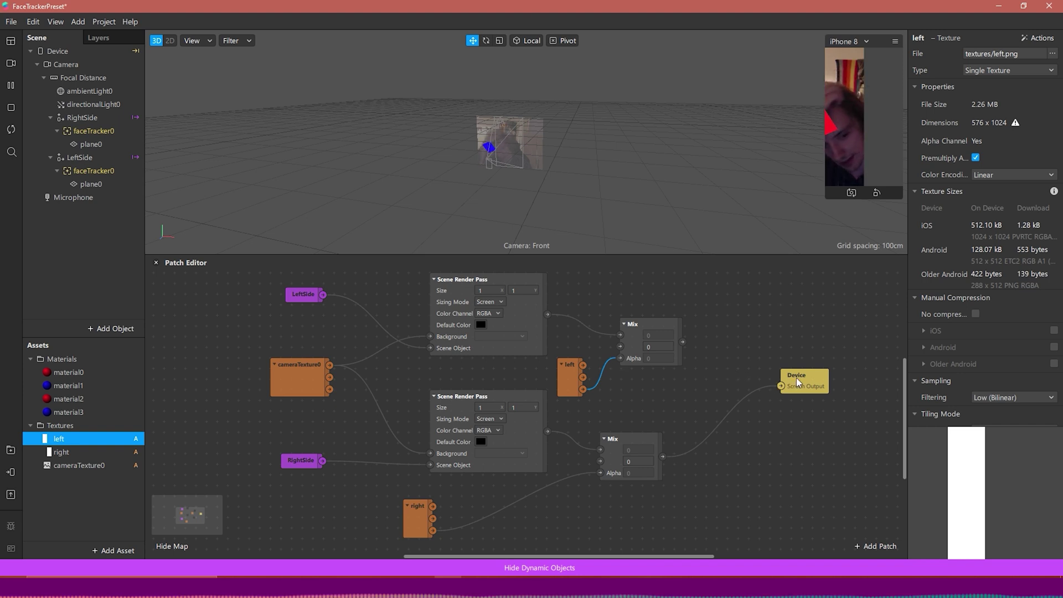
{"action": "left_click_drag", "start_coordinate": [796, 377], "coordinate": [825, 371]}
{"action": "left_click_drag", "start_coordinate": [682, 342], "coordinate": [812, 386]}
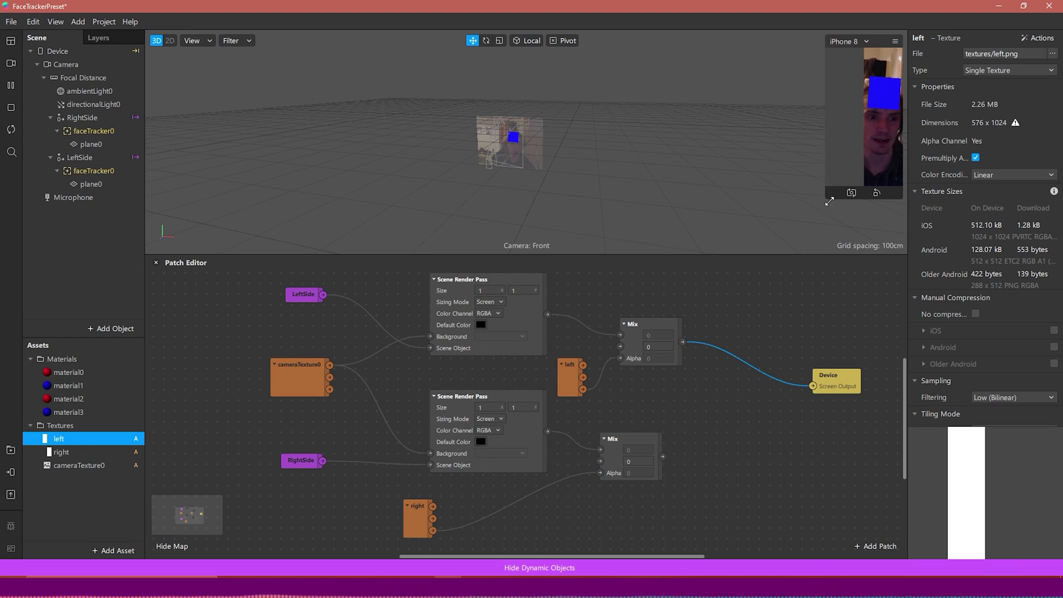
Drag the simulator preview larger, then ease it back so the Device patch stays visible
{"action": "left_click_drag", "start_coordinate": [829, 202], "coordinate": [720, 387]}
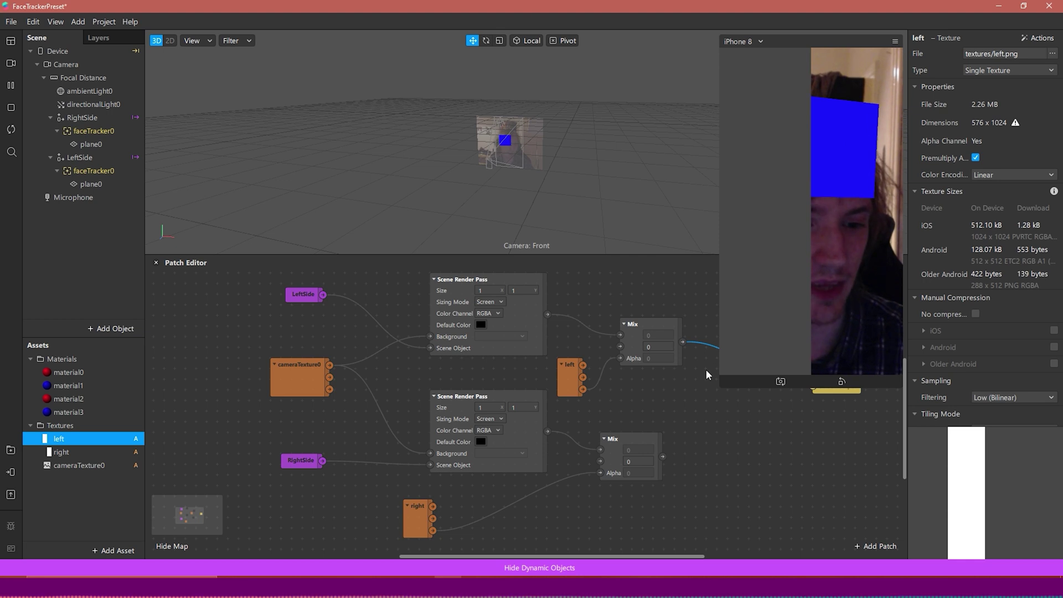
{"action": "left_click_drag", "start_coordinate": [706, 375], "coordinate": [742, 310]}
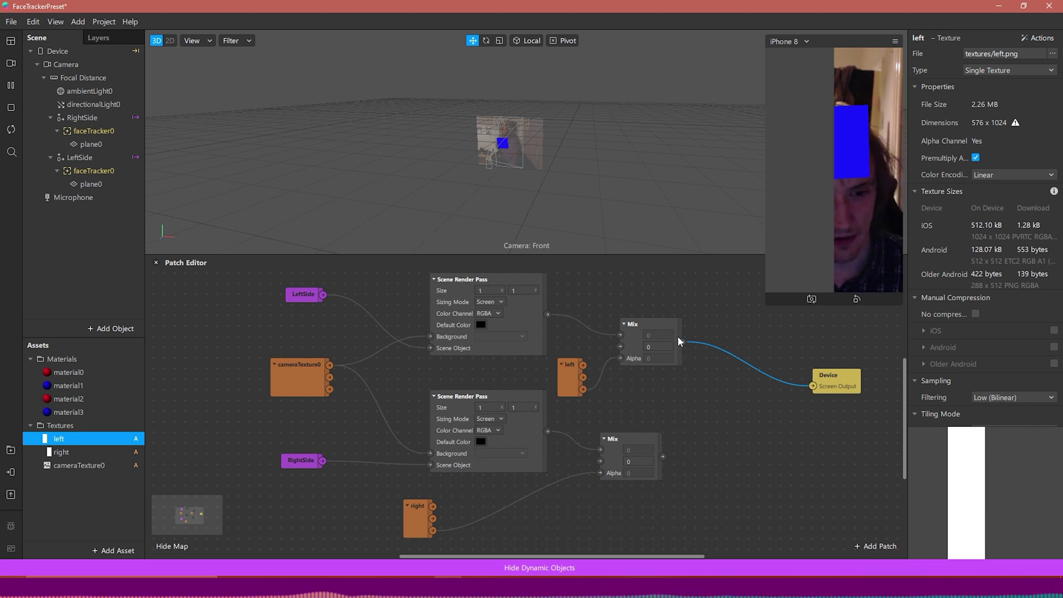
Add an Add patch after the top Mix, wire the lower Mix into Second Value, and arrange the nodes
{"action": "left_click_drag", "start_coordinate": [685, 340], "coordinate": [727, 408]}
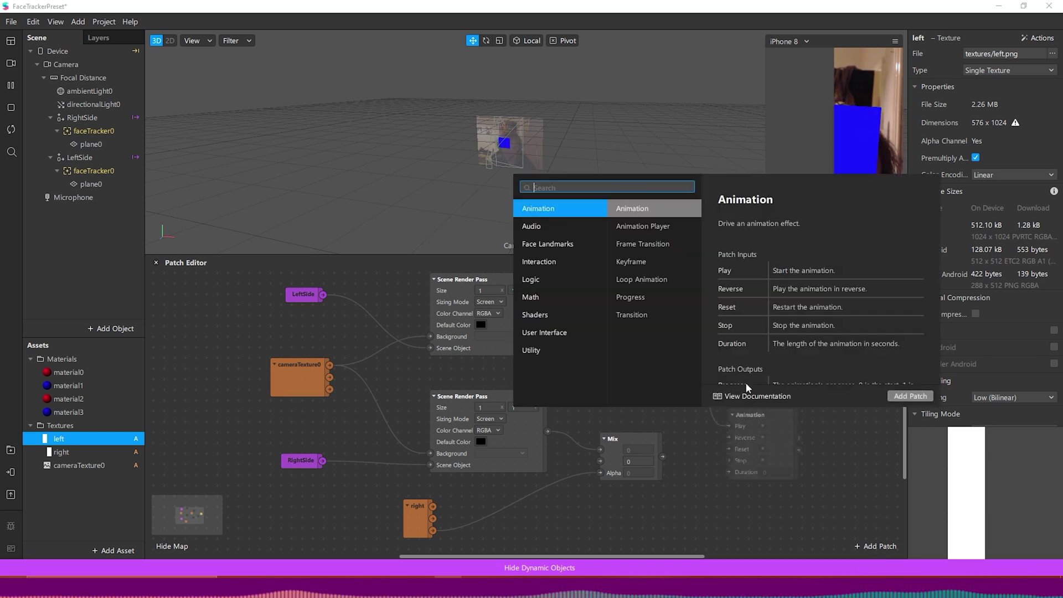
{"action": "type", "text": "add"}
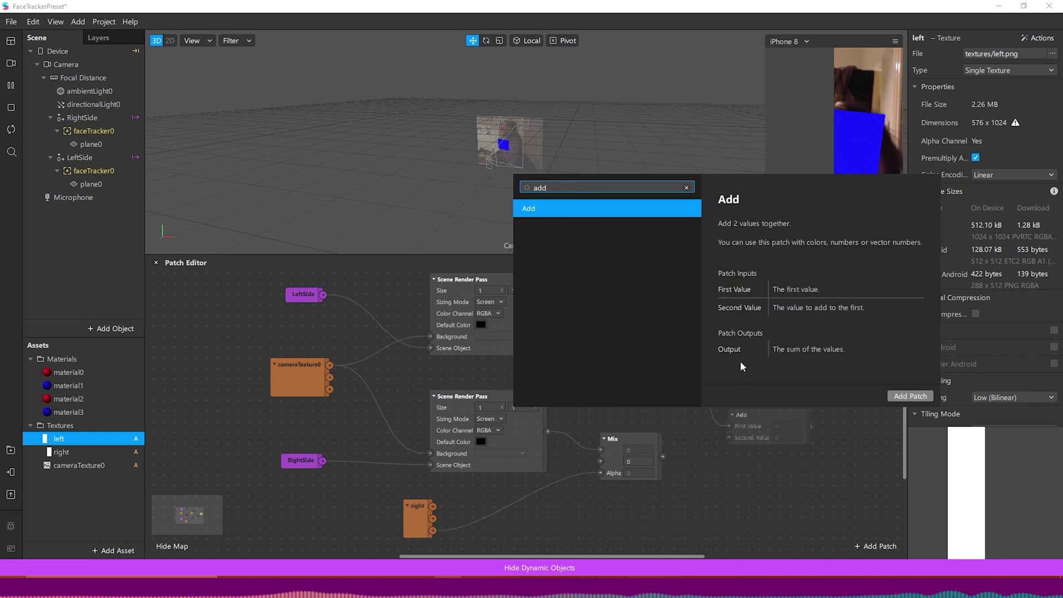
{"action": "key", "text": "Return"}
{"action": "left_click_drag", "start_coordinate": [662, 457], "coordinate": [729, 437]}
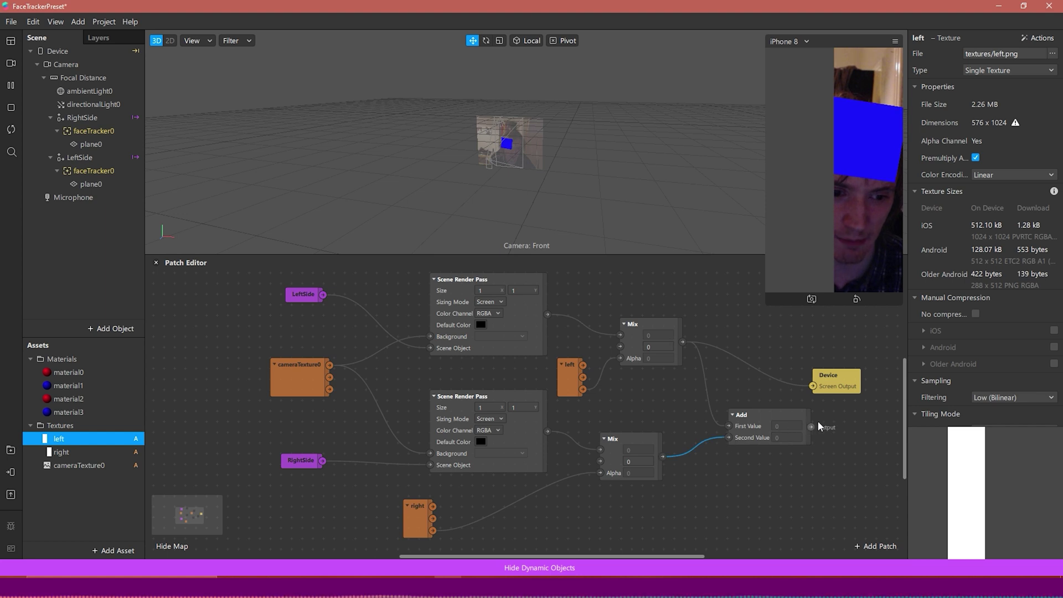
{"action": "left_click_drag", "start_coordinate": [830, 378], "coordinate": [841, 345]}
{"action": "left_click_drag", "start_coordinate": [759, 408], "coordinate": [823, 354]}
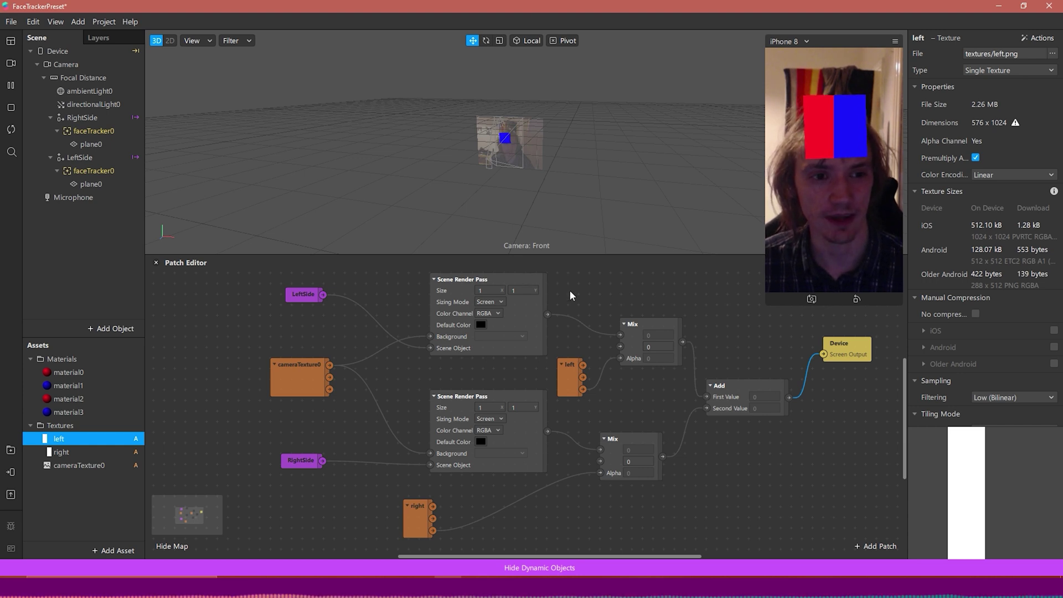
Lower RightSide's red plane0 and tilt it to roughly 2.85, -6.16, -36.2 rotation
{"action": "left_click", "coordinate": [565, 372]}
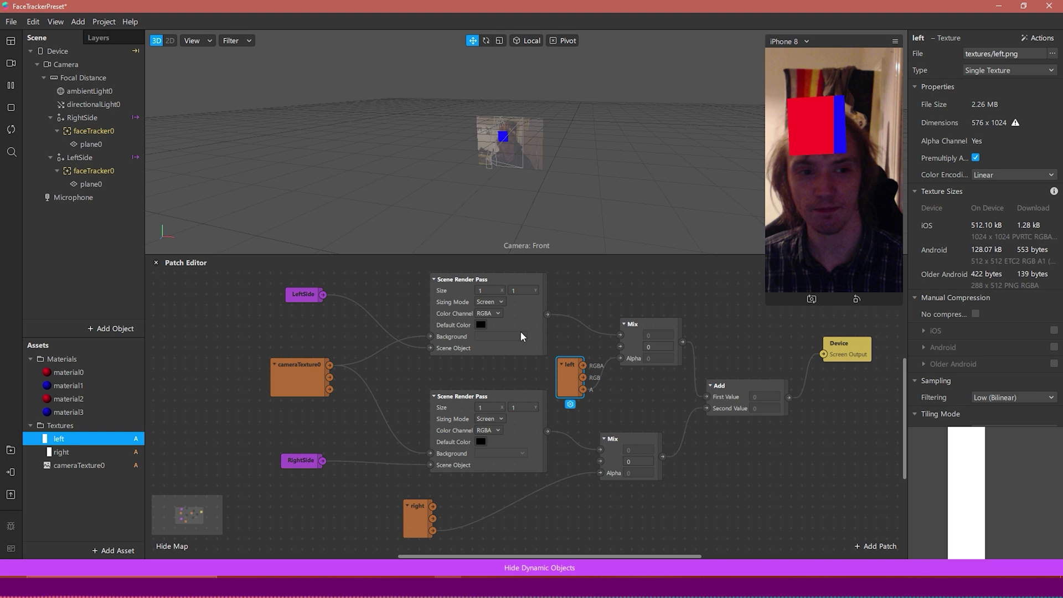
{"action": "left_click", "coordinate": [87, 145]}
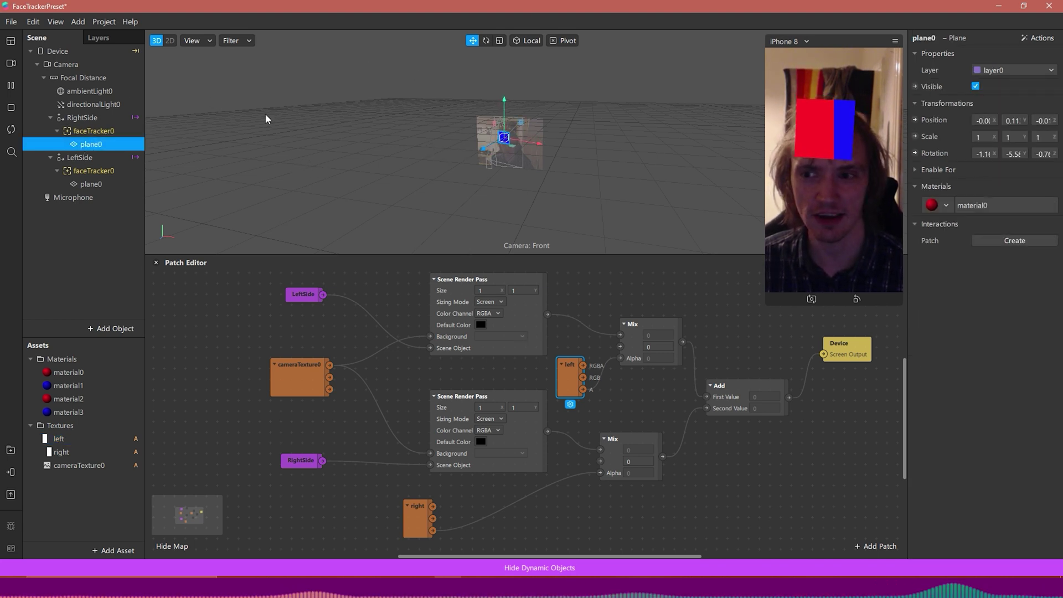
{"action": "left_click_drag", "start_coordinate": [505, 105], "coordinate": [509, 124]}
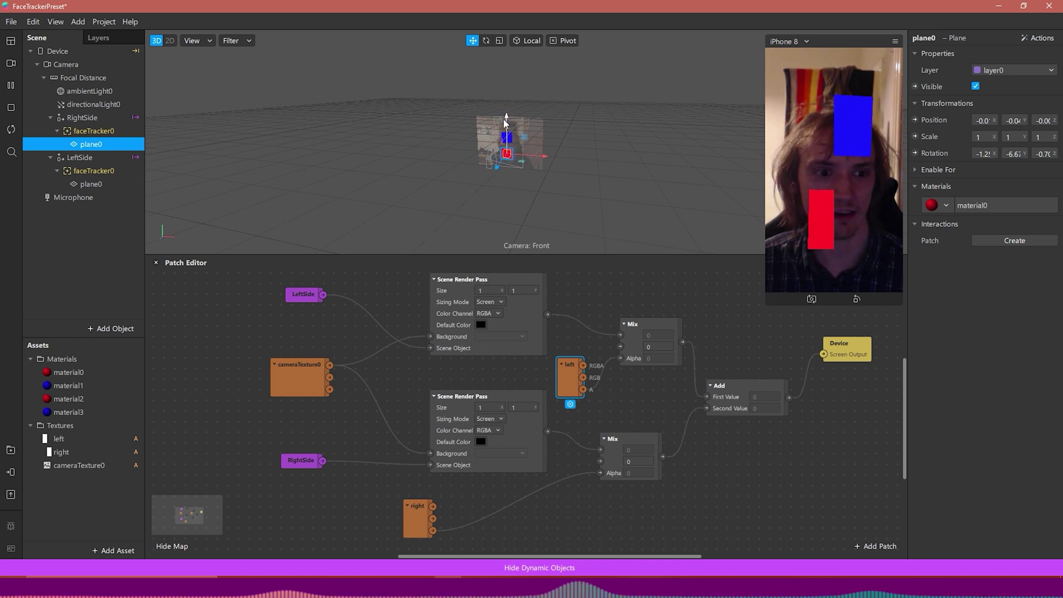
{"action": "left_click", "coordinate": [486, 40]}
{"action": "left_click_drag", "start_coordinate": [534, 155], "coordinate": [579, 173]}
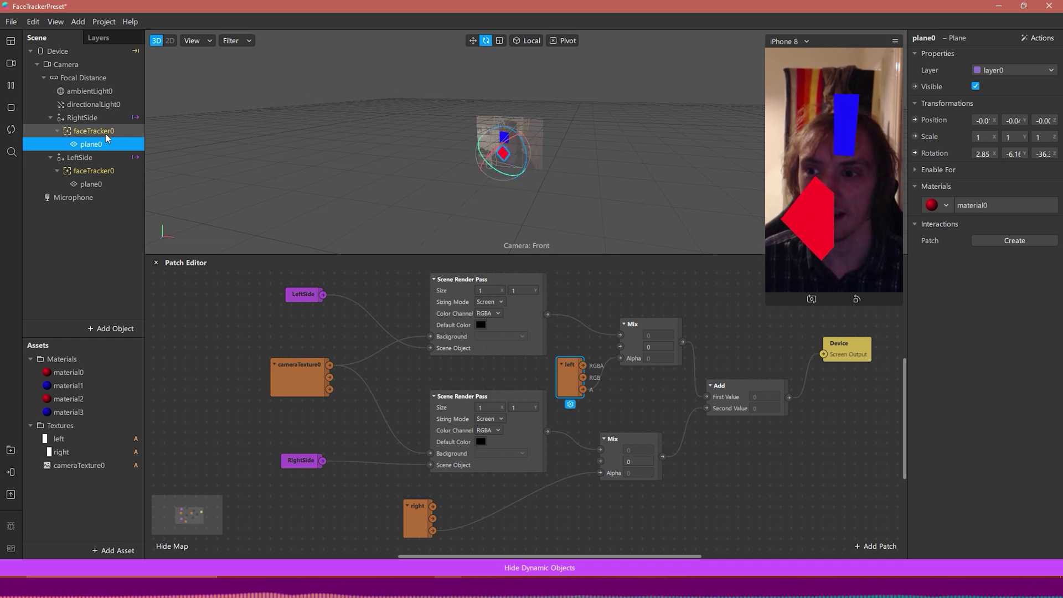
Add a face mesh under the RightSide face tracker
{"action": "left_click", "coordinate": [82, 119]}
{"action": "right_click", "coordinate": [83, 123]}
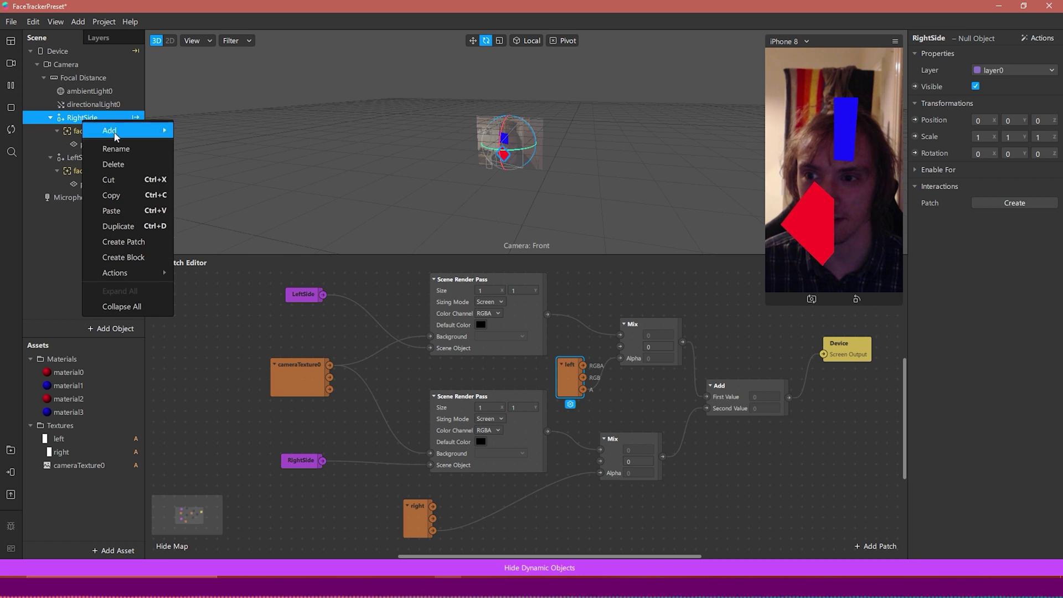
{"action": "mouse_move", "coordinate": [118, 136]}
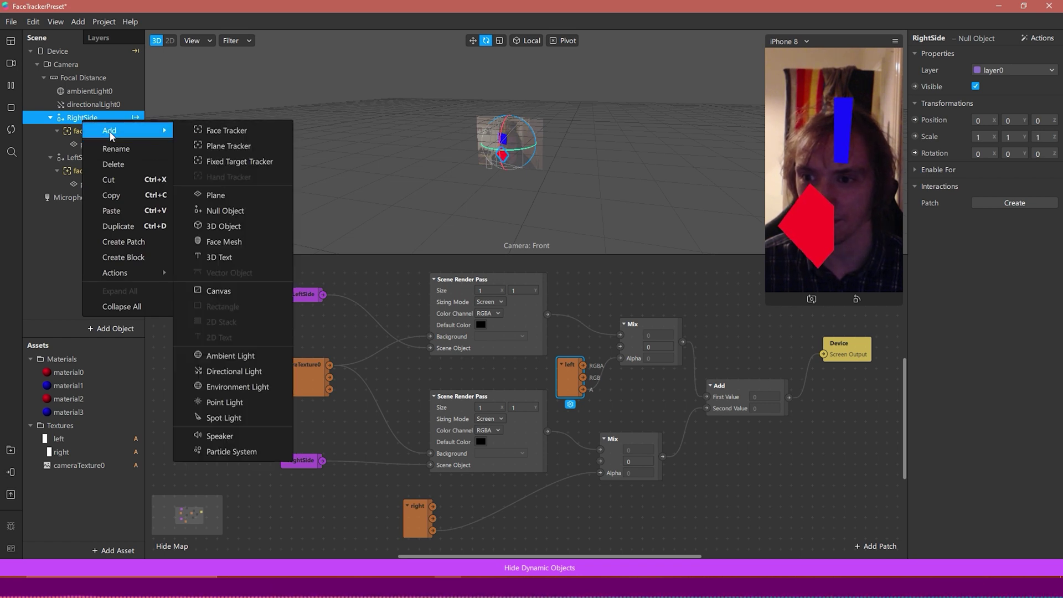
{"action": "left_click", "coordinate": [220, 238]}
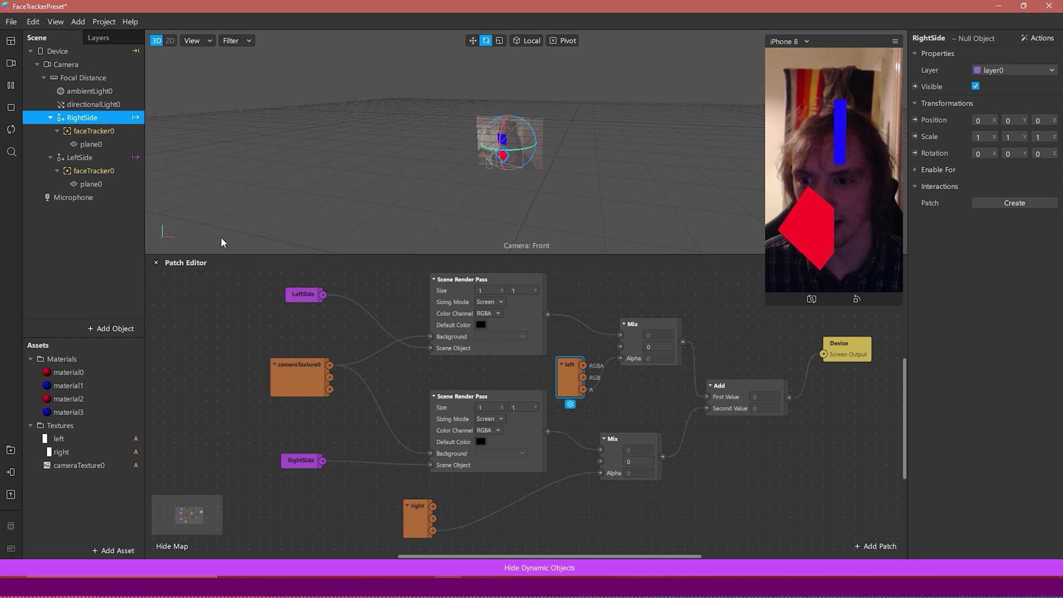
Apply the blue material1 to faceMesh0
{"action": "left_click", "coordinate": [91, 158]}
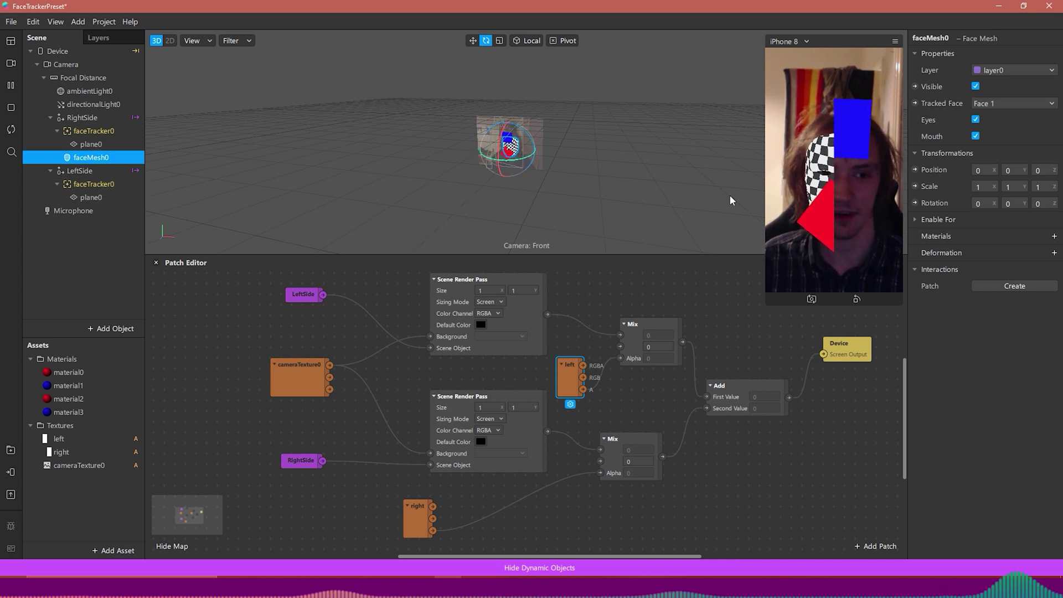
{"action": "left_click", "coordinate": [1054, 237]}
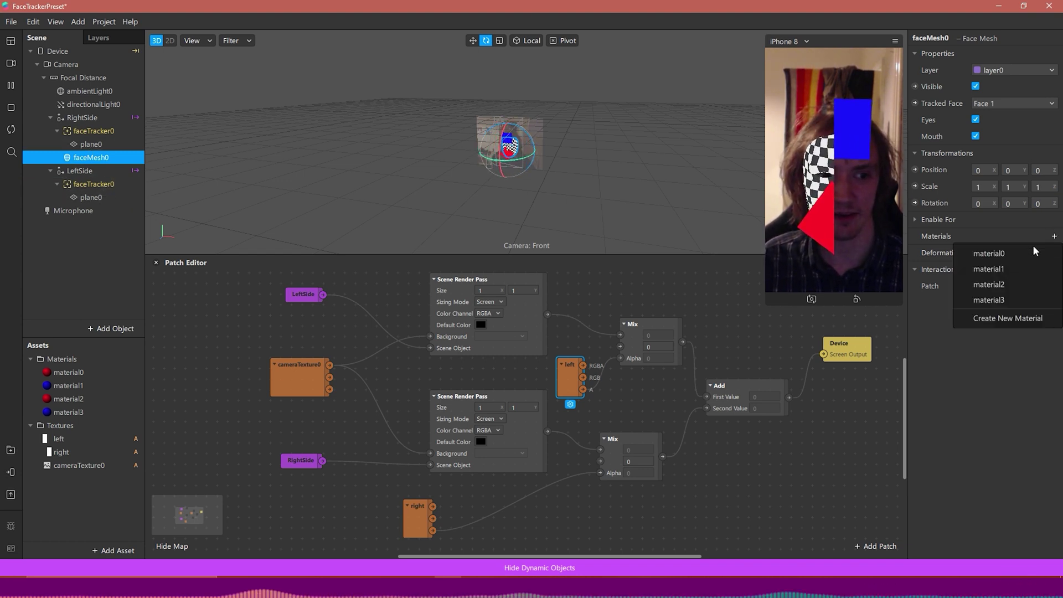
{"action": "left_click", "coordinate": [1013, 270]}
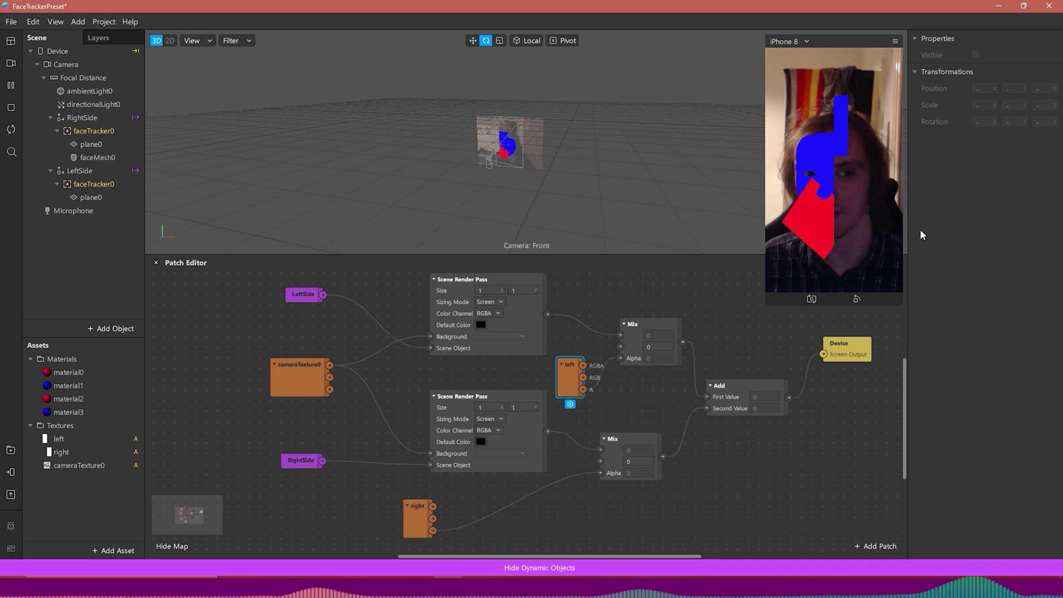
Raise RightSide's red plane0 to about Y 0.15, above the head
{"action": "left_click", "coordinate": [90, 144]}
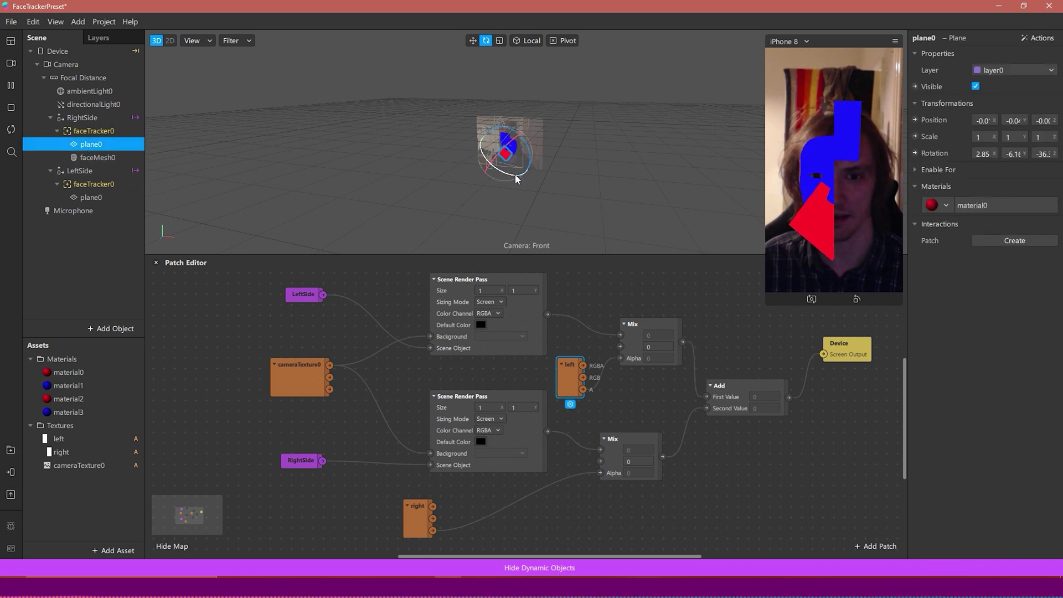
{"action": "left_click", "coordinate": [468, 42]}
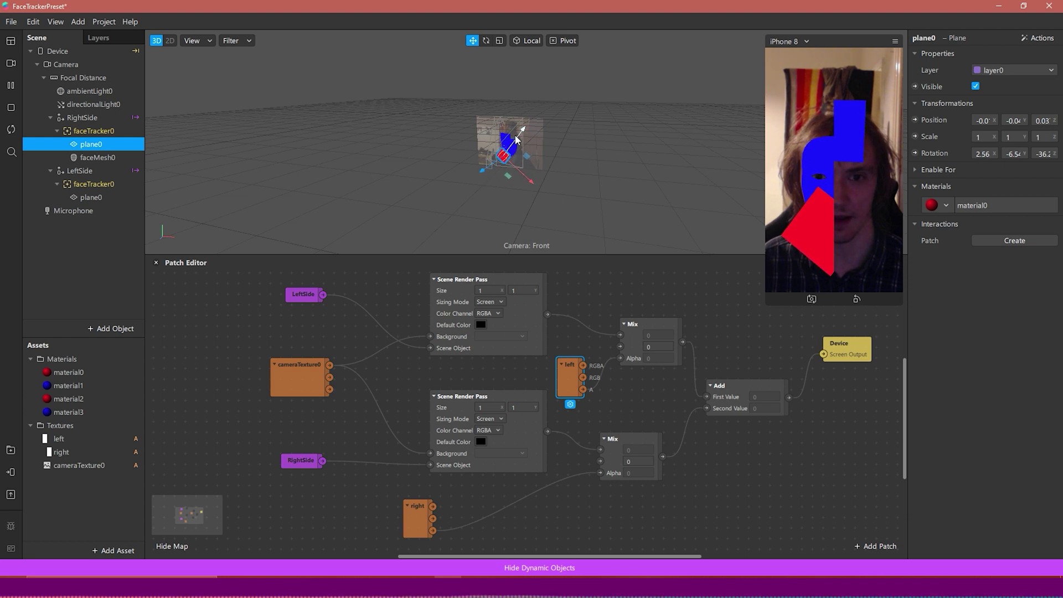
{"action": "left_click_drag", "start_coordinate": [529, 120], "coordinate": [528, 153]}
{"action": "left_click_drag", "start_coordinate": [523, 98], "coordinate": [498, 107]}
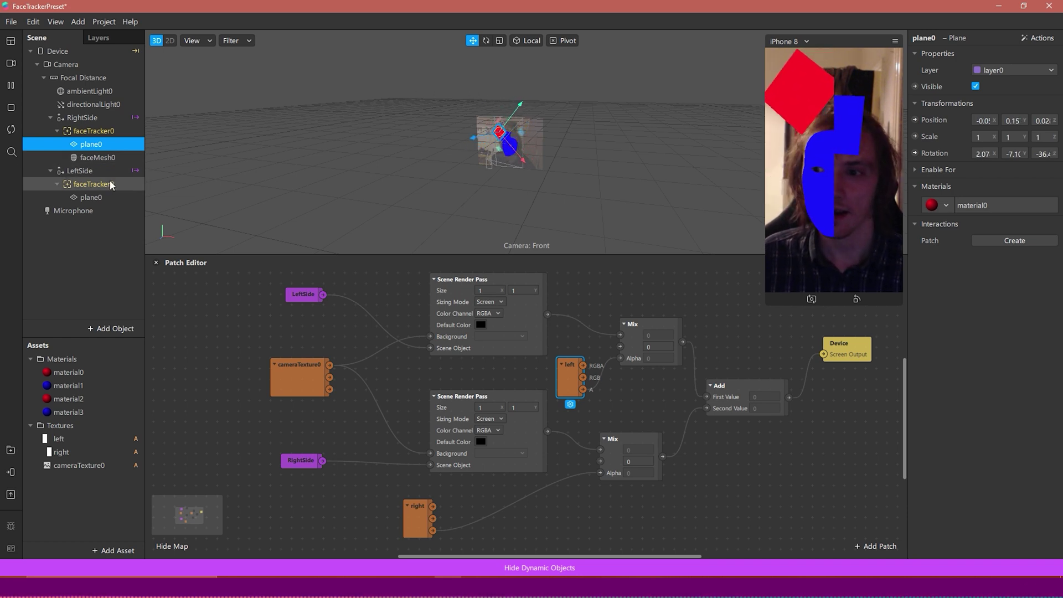
Check the LeftSide face mesh's material, then reselect the RightSide group
{"action": "left_click", "coordinate": [95, 183]}
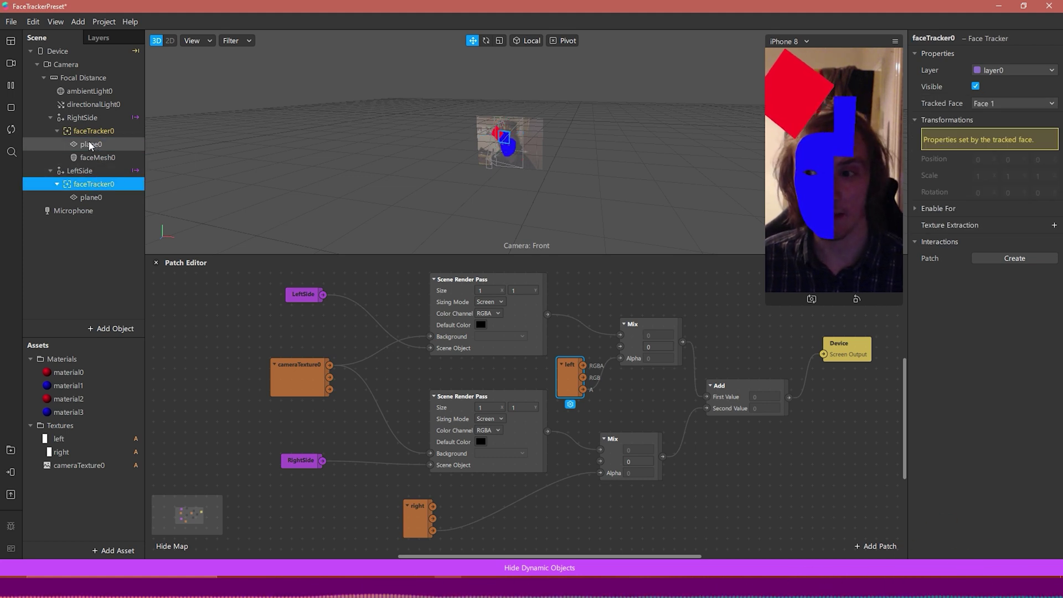
{"action": "left_click", "coordinate": [111, 157]}
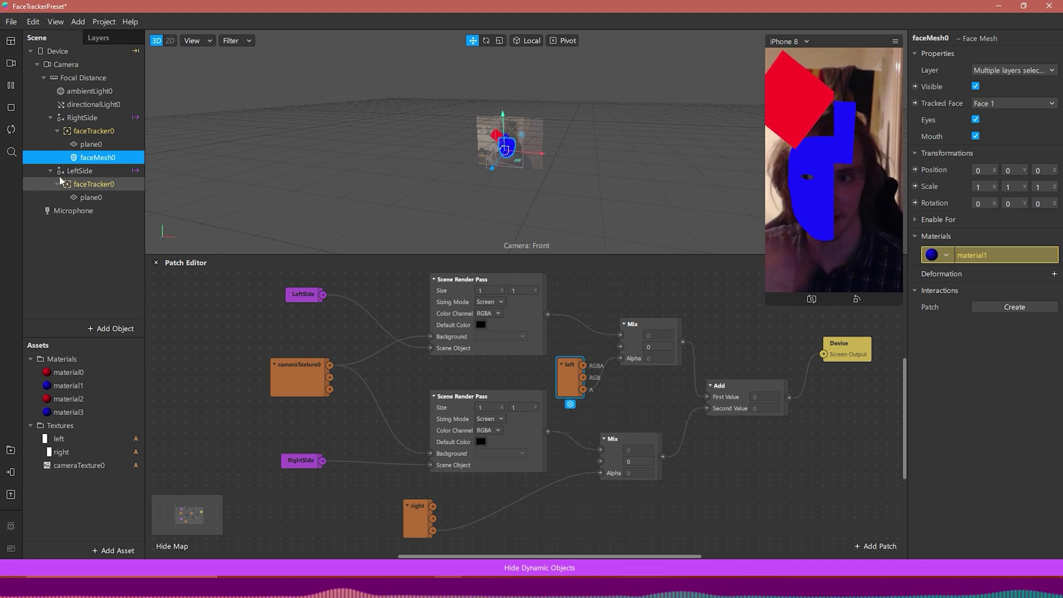
{"action": "left_click", "coordinate": [77, 118]}
Add directionalLight0 under RightSide and raise it to about 0.03, 0.17, 0.37
{"action": "right_click", "coordinate": [82, 119]}
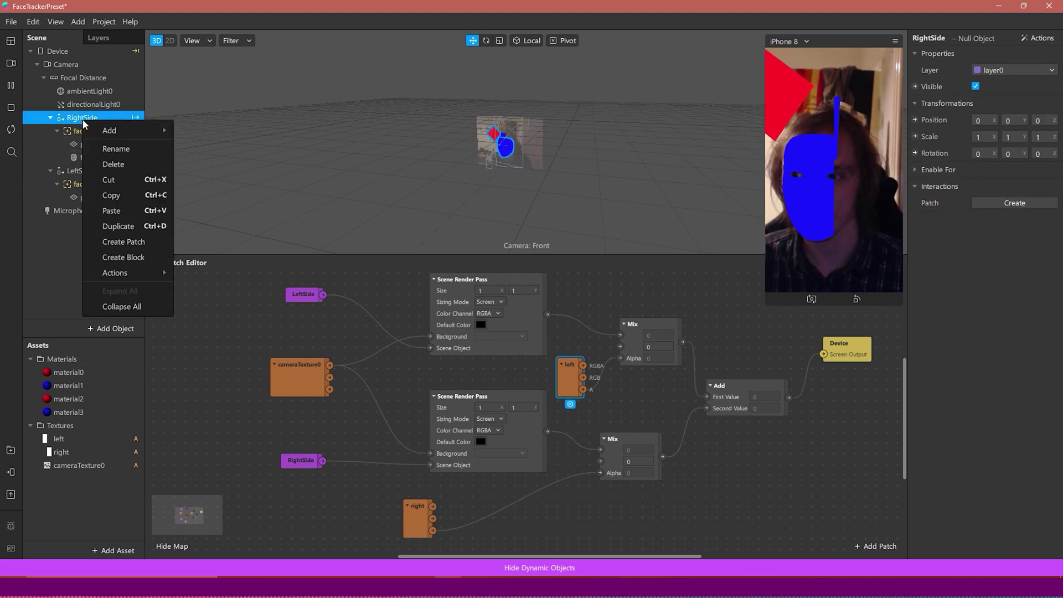
{"action": "mouse_move", "coordinate": [127, 131]}
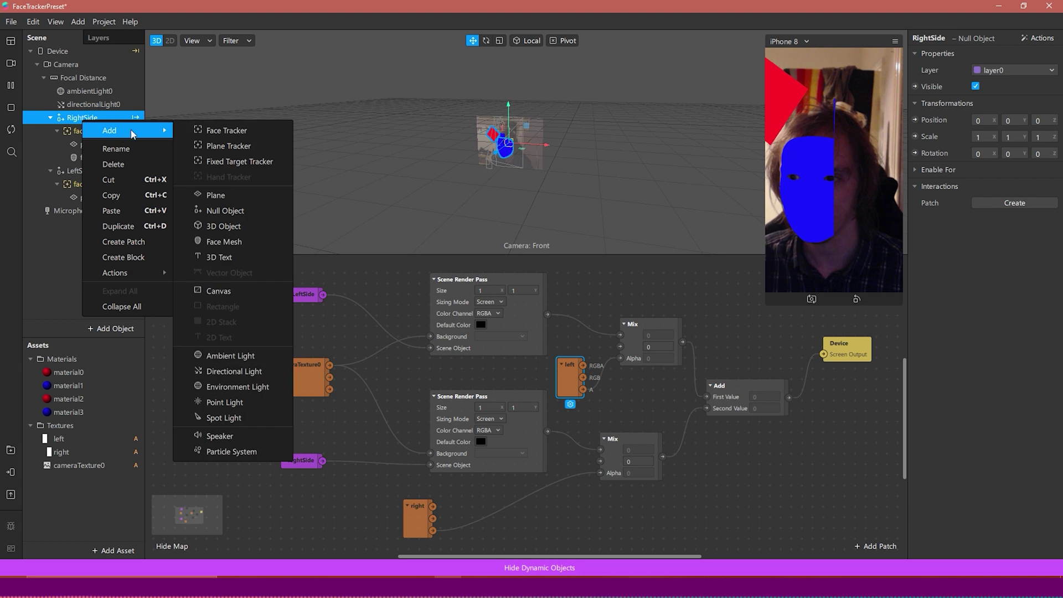
{"action": "left_click", "coordinate": [235, 378]}
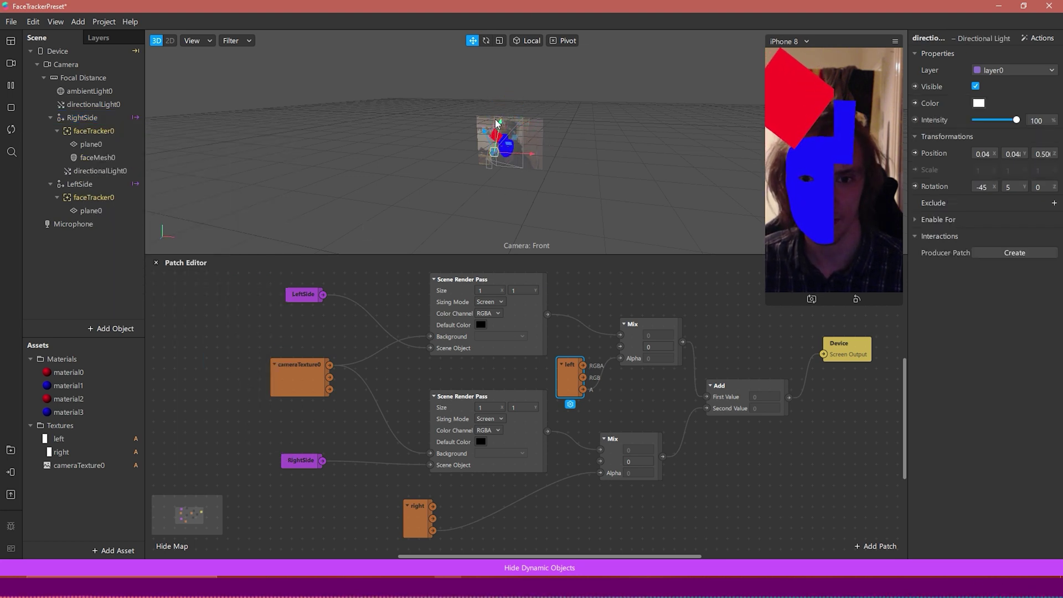
{"action": "scroll", "coordinate": [547, 150], "scroll_direction": "up", "scroll_amount": 5}
{"action": "left_click_drag", "start_coordinate": [400, 155], "coordinate": [417, 88]}
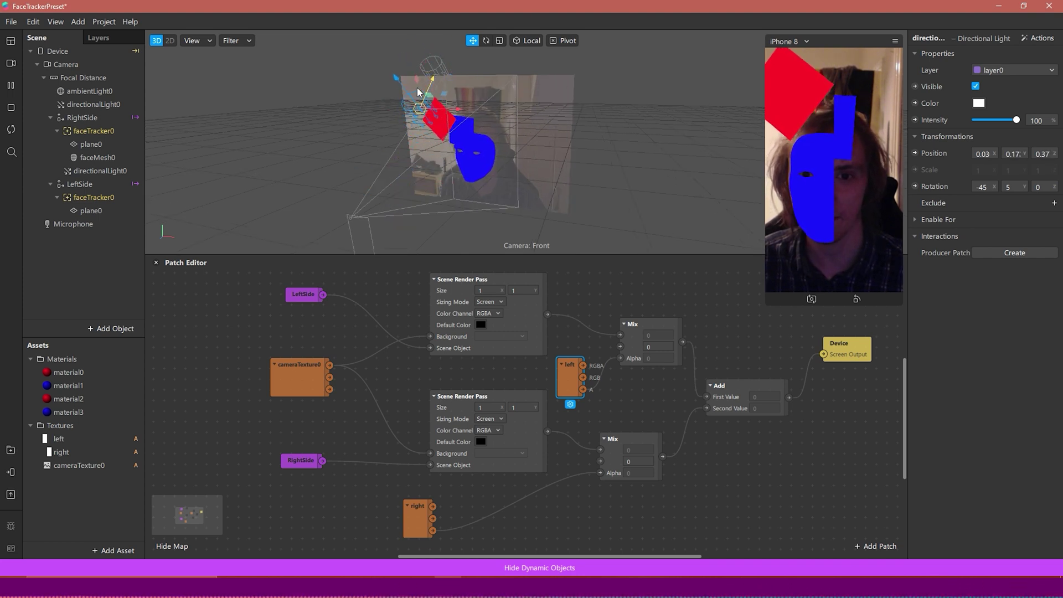
{"action": "left_click", "coordinate": [98, 157]}
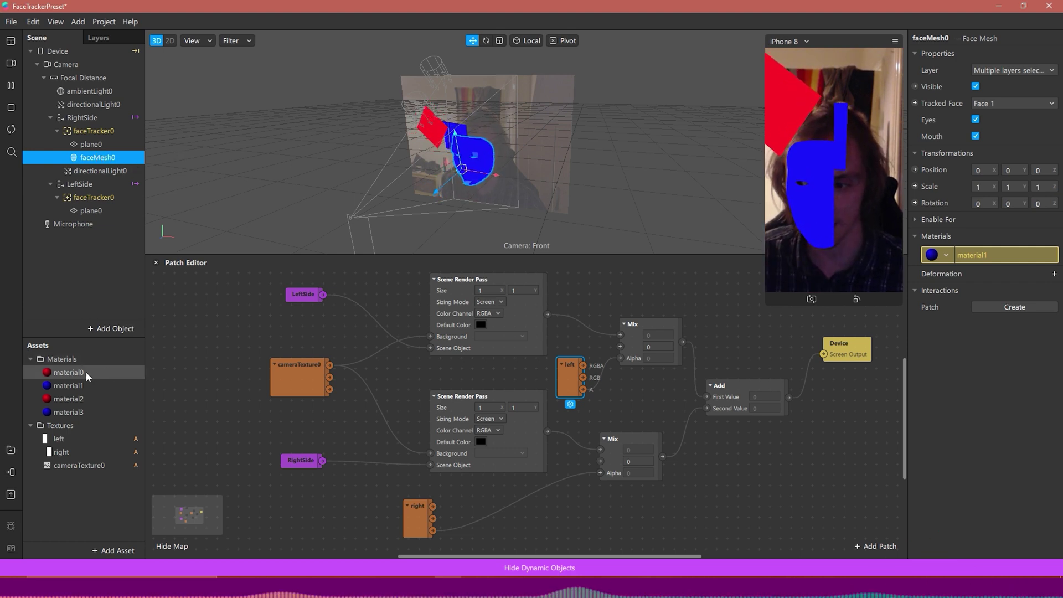
Switch material1's shader type to Standard
{"action": "left_click", "coordinate": [78, 384]}
{"action": "left_click", "coordinate": [1003, 55]}
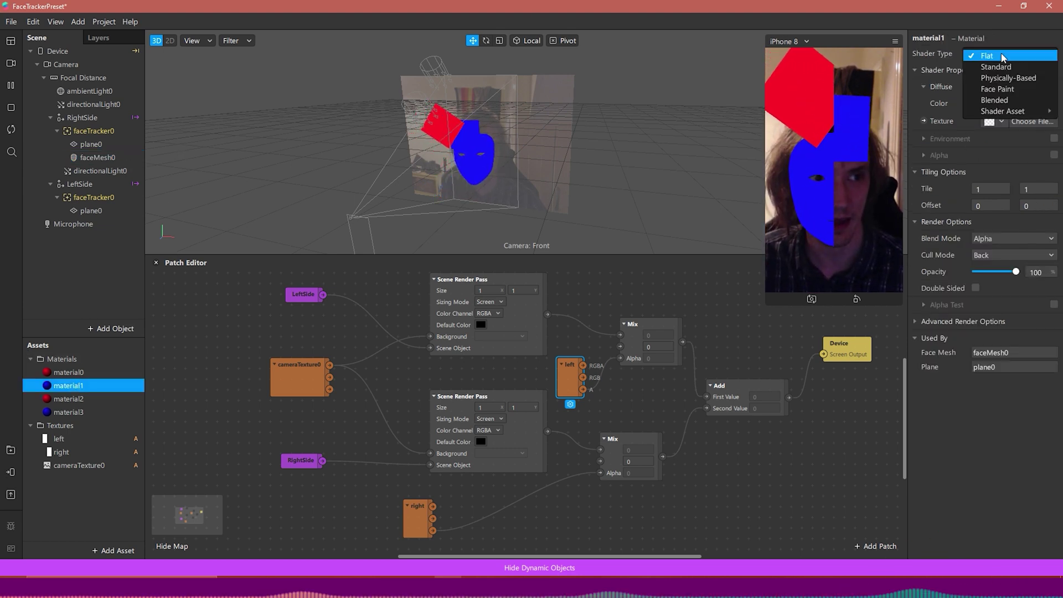
{"action": "left_click", "coordinate": [1006, 66]}
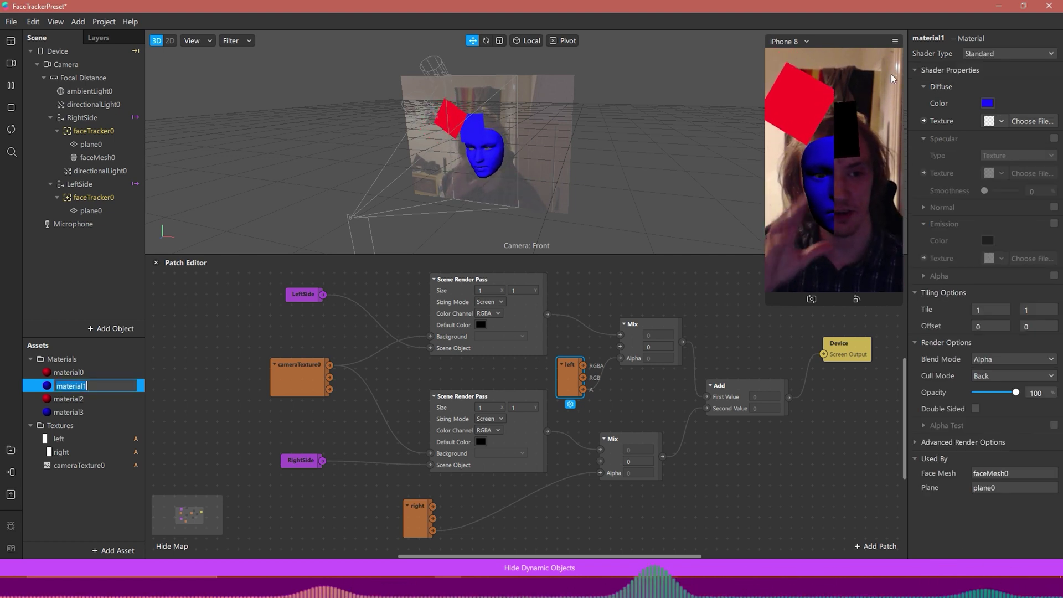
{"action": "key", "text": "Return"}
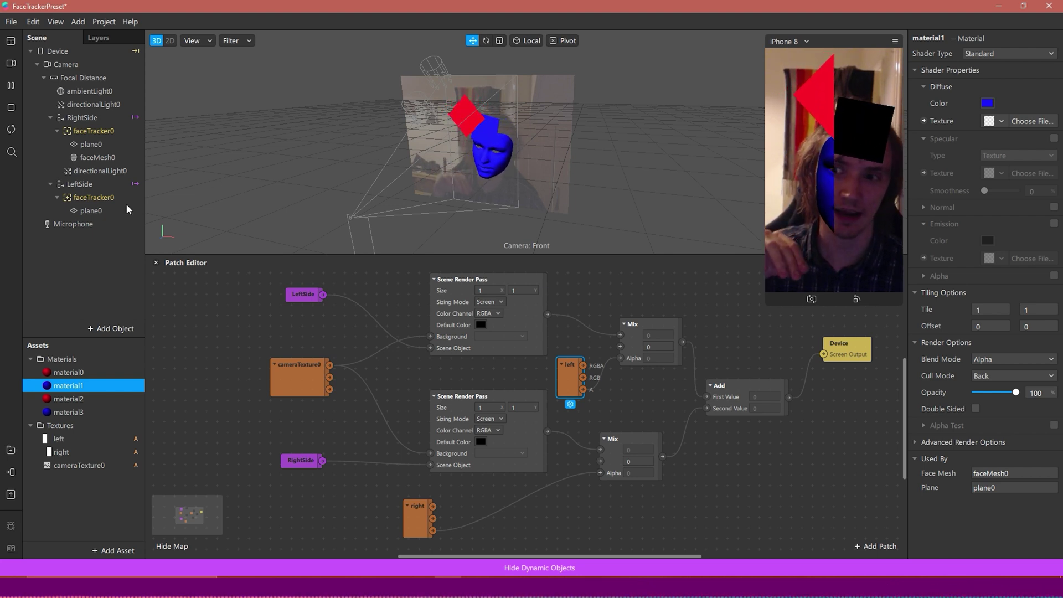
Duplicate the directional light into LeftSide's tracker as directionalLight1, then bring up the asset import options
{"action": "left_click", "coordinate": [81, 186]}
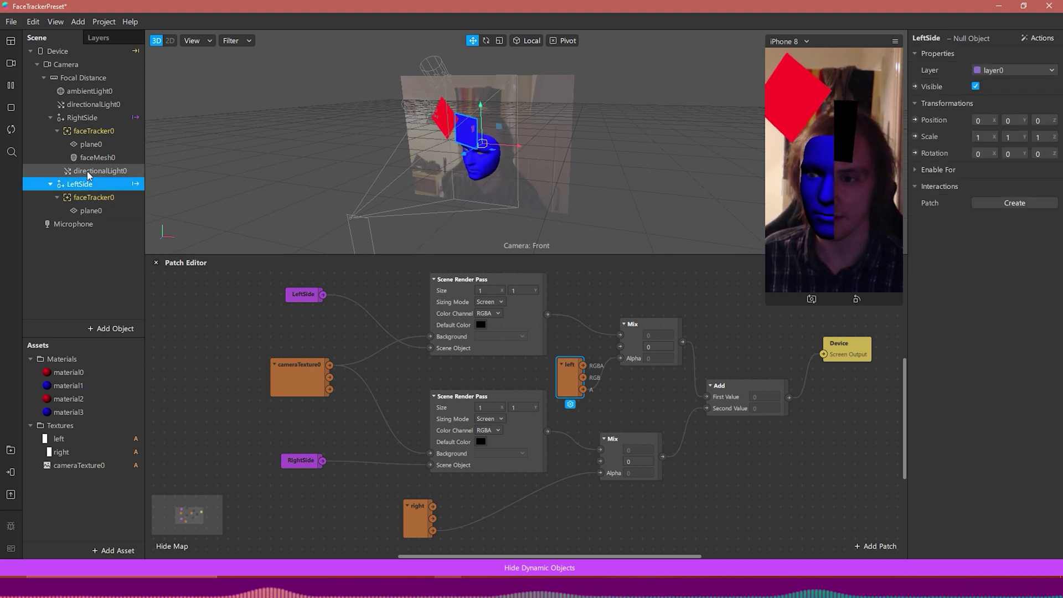
{"action": "left_click", "coordinate": [89, 170]}
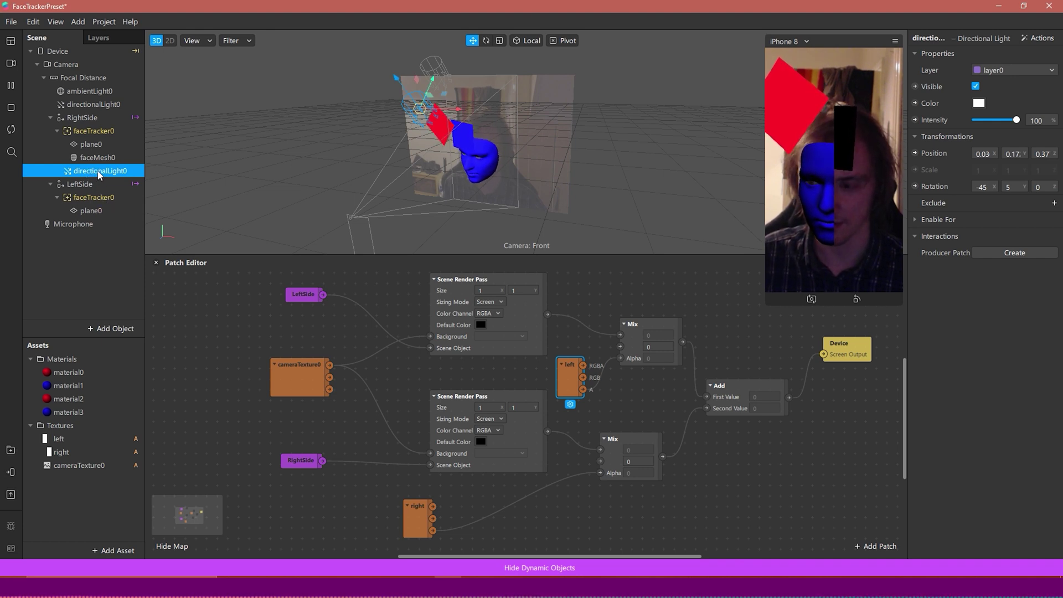
{"action": "key", "text": "ctrl+d"}
{"action": "left_click", "coordinate": [98, 182]}
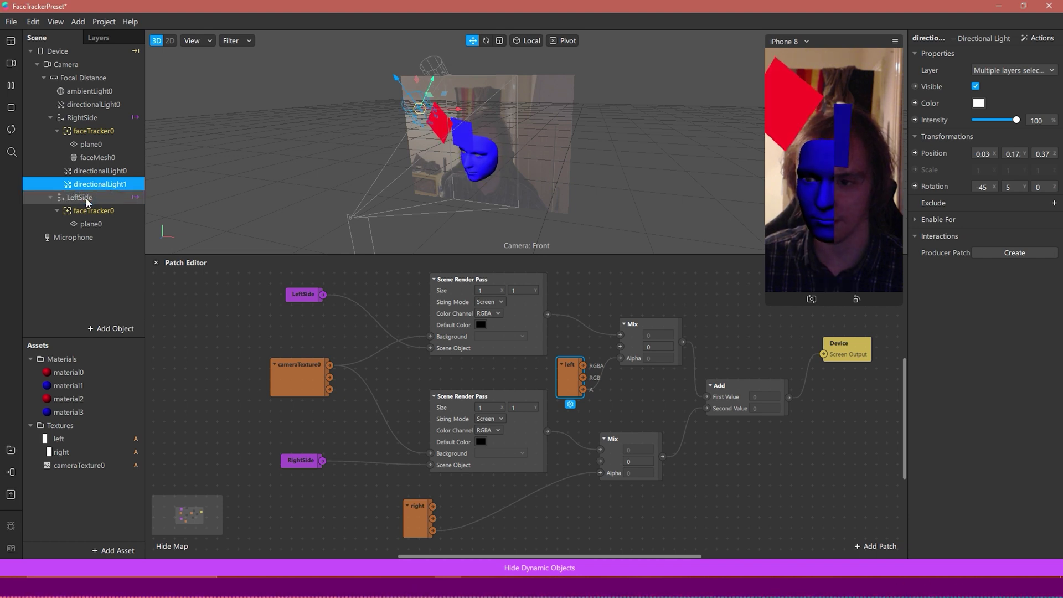
{"action": "mouse_move", "coordinate": [86, 187]}
{"action": "left_mouse_down"}
{"action": "mouse_move", "coordinate": [95, 228]}
{"action": "mouse_move", "coordinate": [68, 210]}
{"action": "mouse_move", "coordinate": [92, 190]}
{"action": "left_mouse_up"}
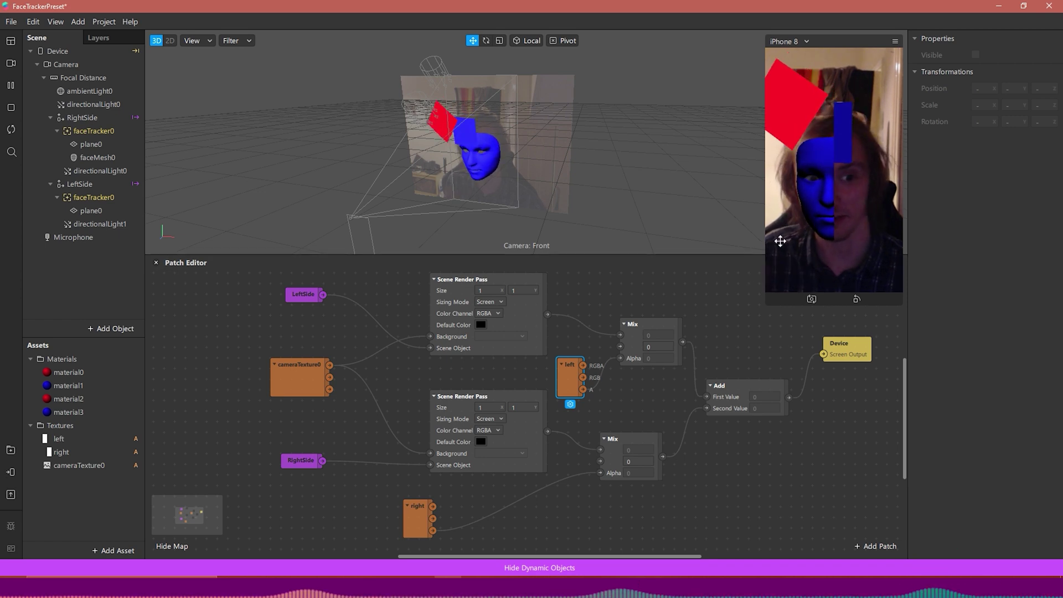
{"action": "left_click", "coordinate": [108, 551]}
{"action": "mouse_move", "coordinate": [202, 365]}
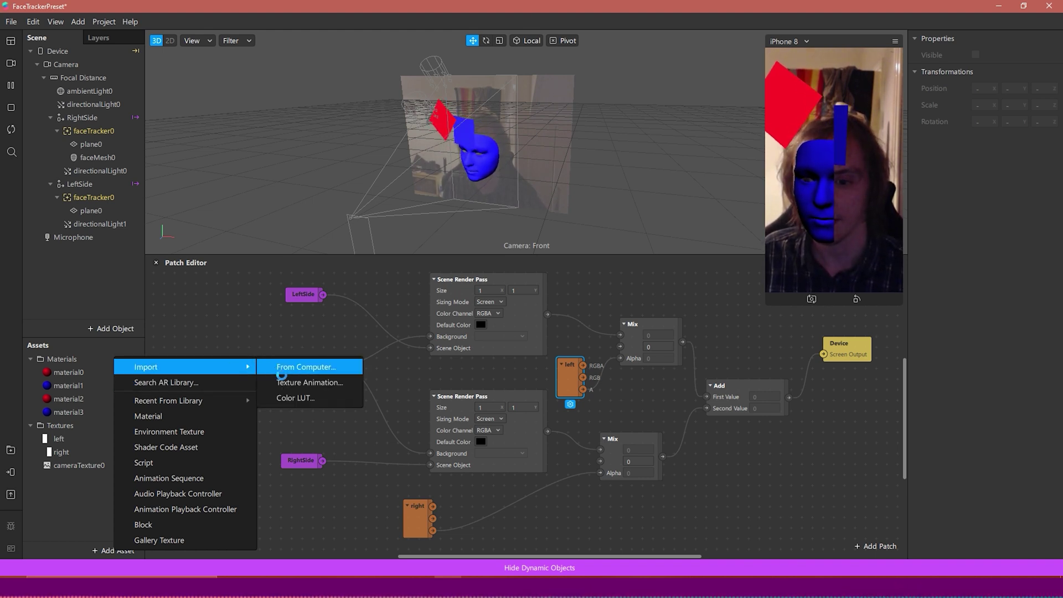
{"action": "left_click", "coordinate": [302, 367]}
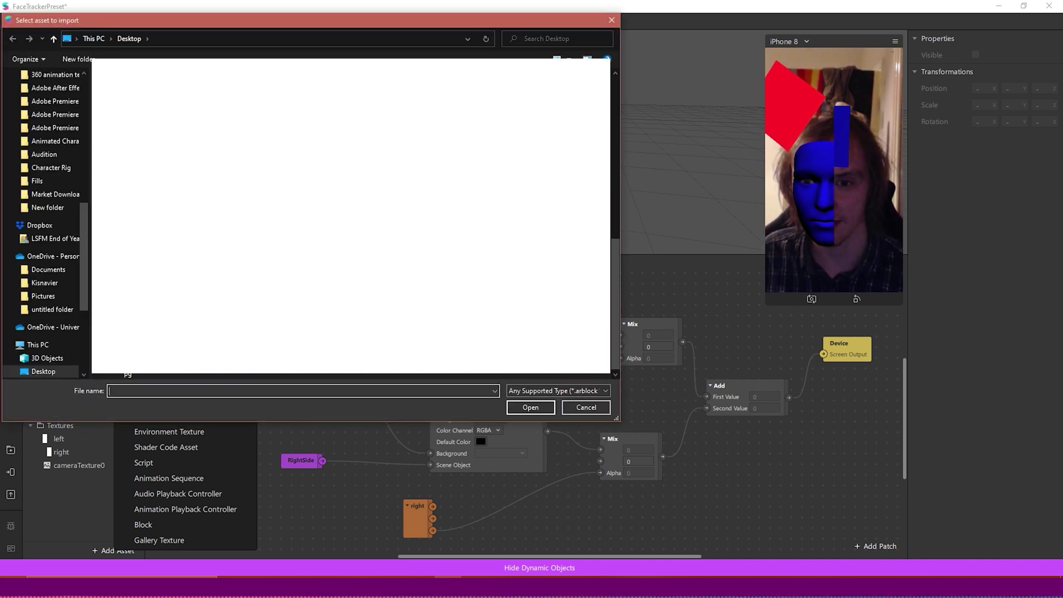
{"action": "key", "text": "Escape"}
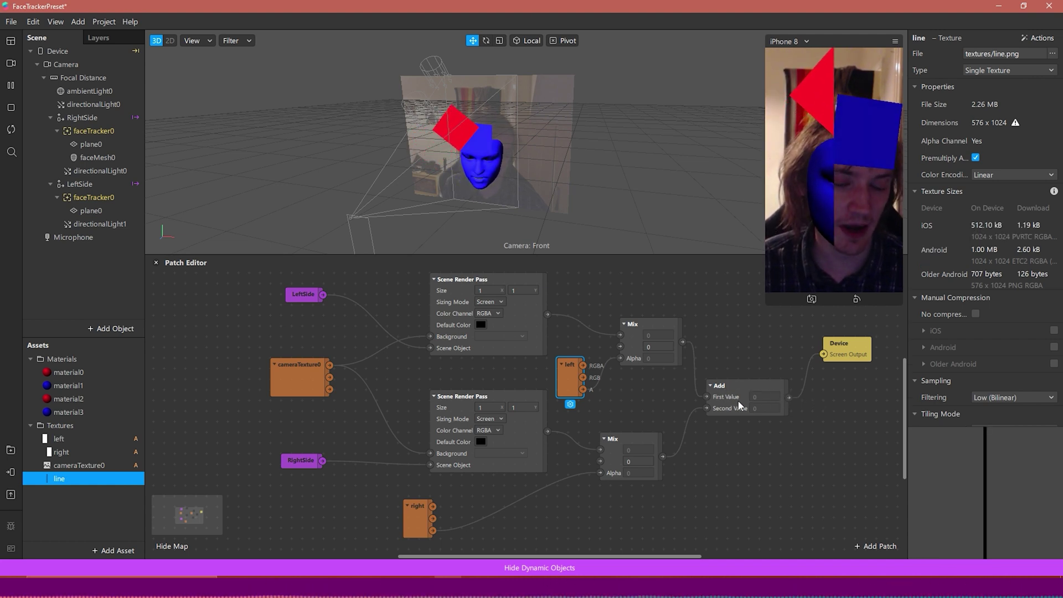
Insert a Mix after Add, blend in the line texture, and send it to Screen Output
{"action": "left_click_drag", "start_coordinate": [826, 442], "coordinate": [827, 439]}
{"action": "type", "text": "mix"}
{"action": "key", "text": "Return"}
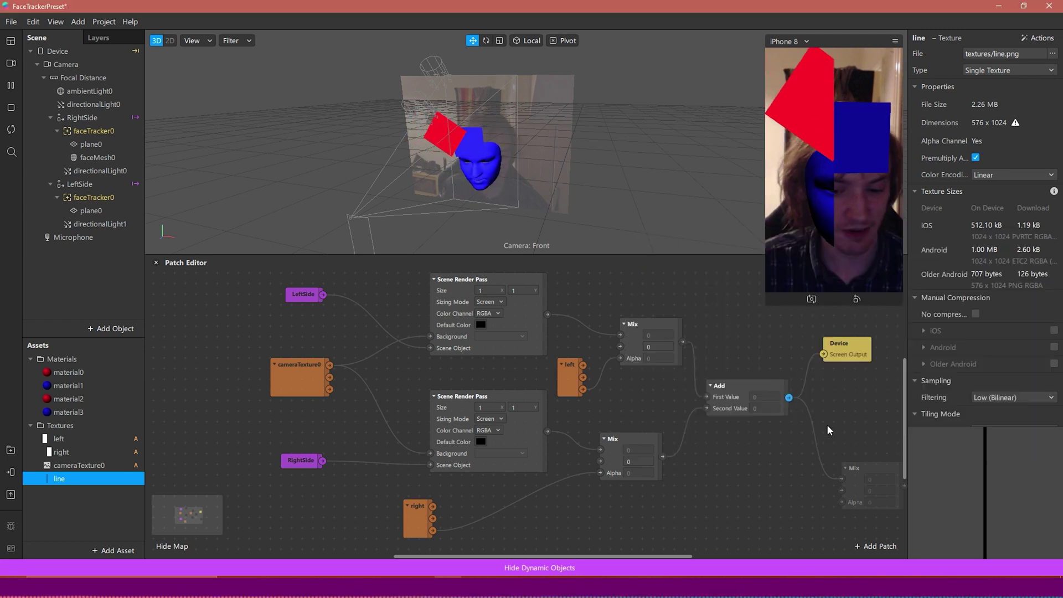
{"action": "left_click_drag", "start_coordinate": [889, 467], "coordinate": [857, 458]}
{"action": "left_click_drag", "start_coordinate": [61, 487], "coordinate": [712, 470]}
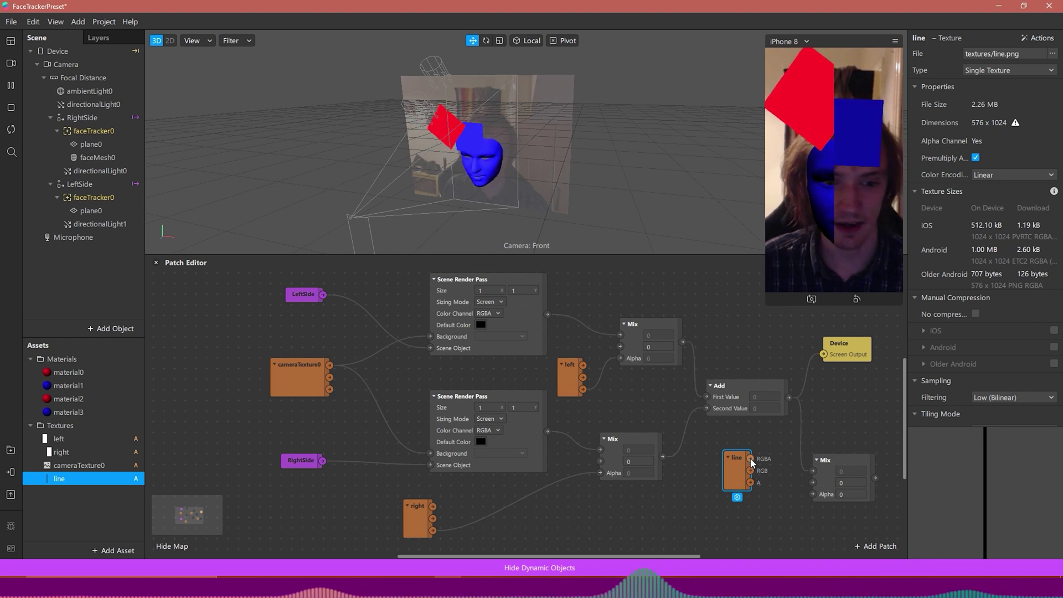
{"action": "left_click_drag", "start_coordinate": [749, 457], "coordinate": [811, 492]}
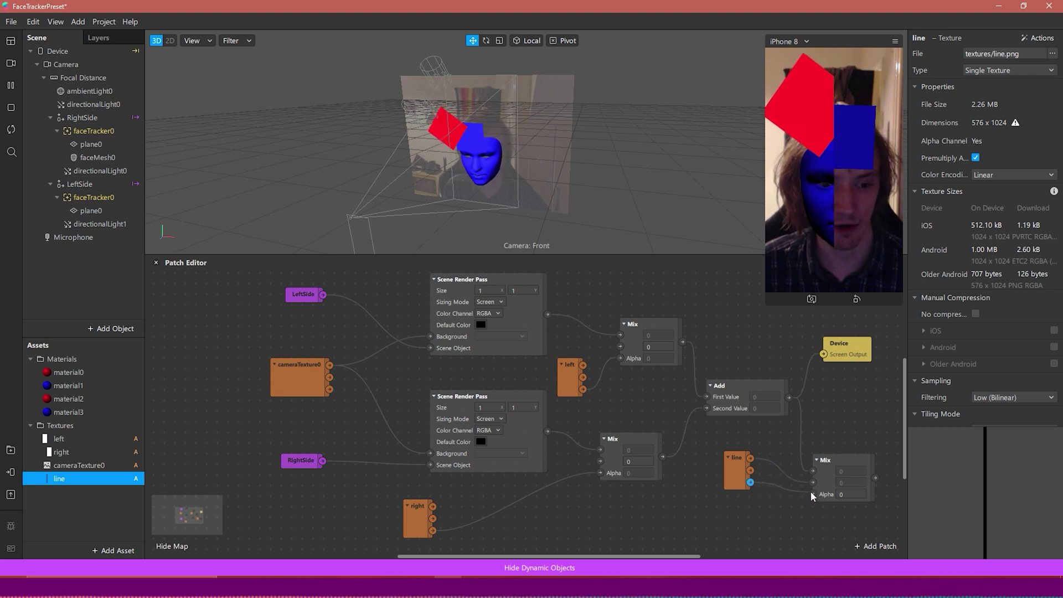
{"action": "left_click_drag", "start_coordinate": [874, 477], "coordinate": [873, 357]}
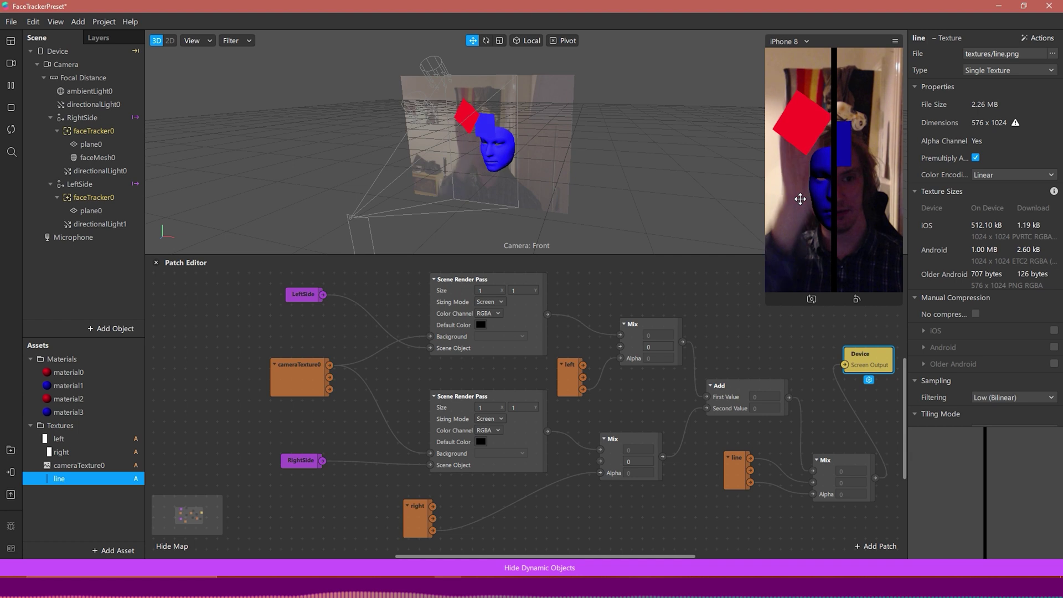
Add canvas0 under RightSide with a rectangle0 inside it
{"action": "left_click", "coordinate": [76, 118]}
{"action": "right_click", "coordinate": [77, 119]}
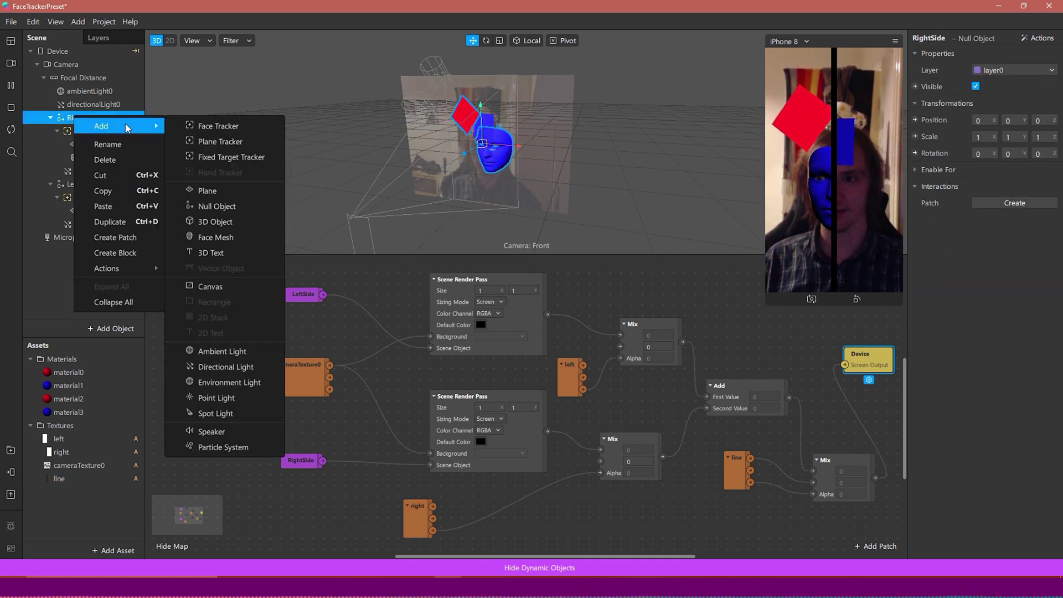
{"action": "mouse_move", "coordinate": [122, 126]}
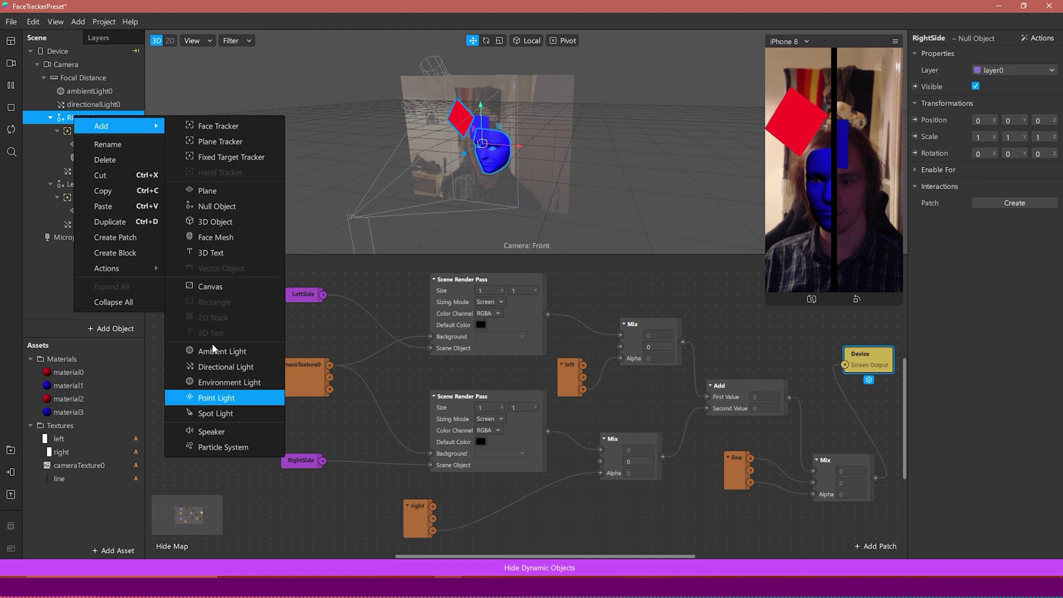
{"action": "left_click", "coordinate": [210, 286]}
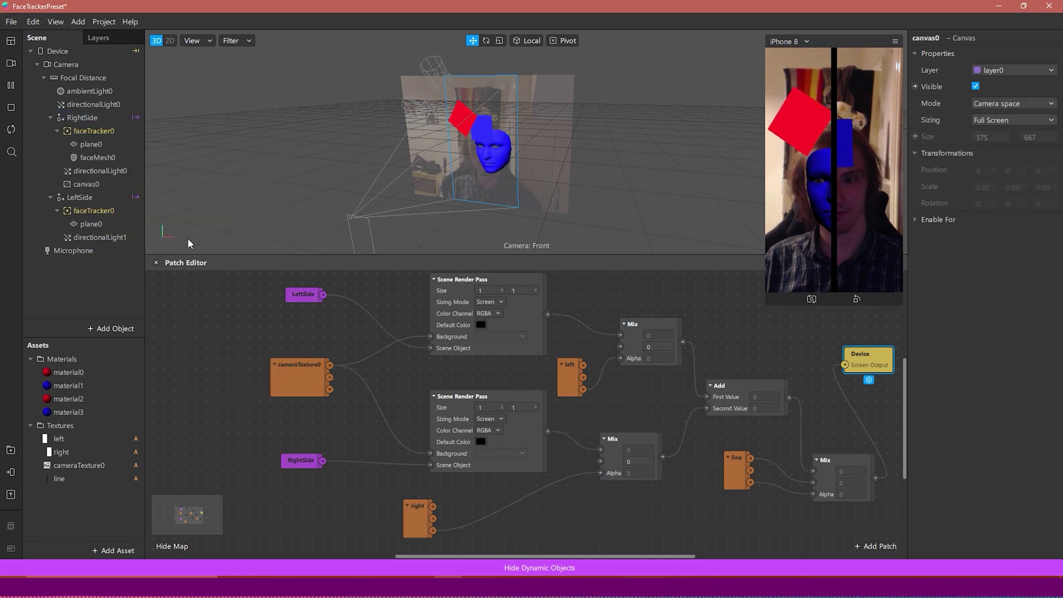
{"action": "left_click", "coordinate": [89, 184]}
{"action": "right_click", "coordinate": [90, 183]}
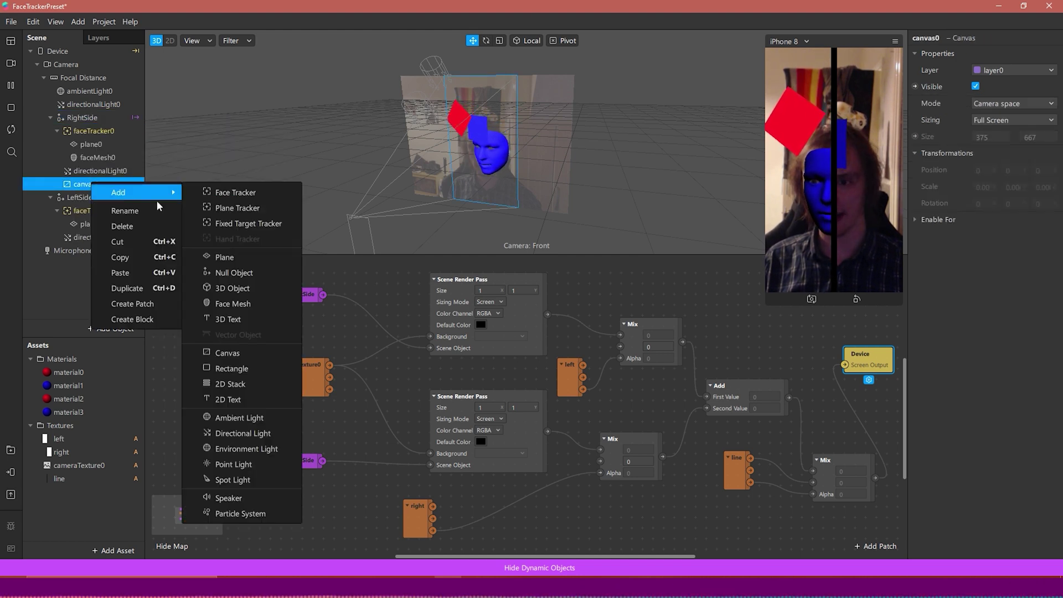
{"action": "mouse_move", "coordinate": [139, 192]}
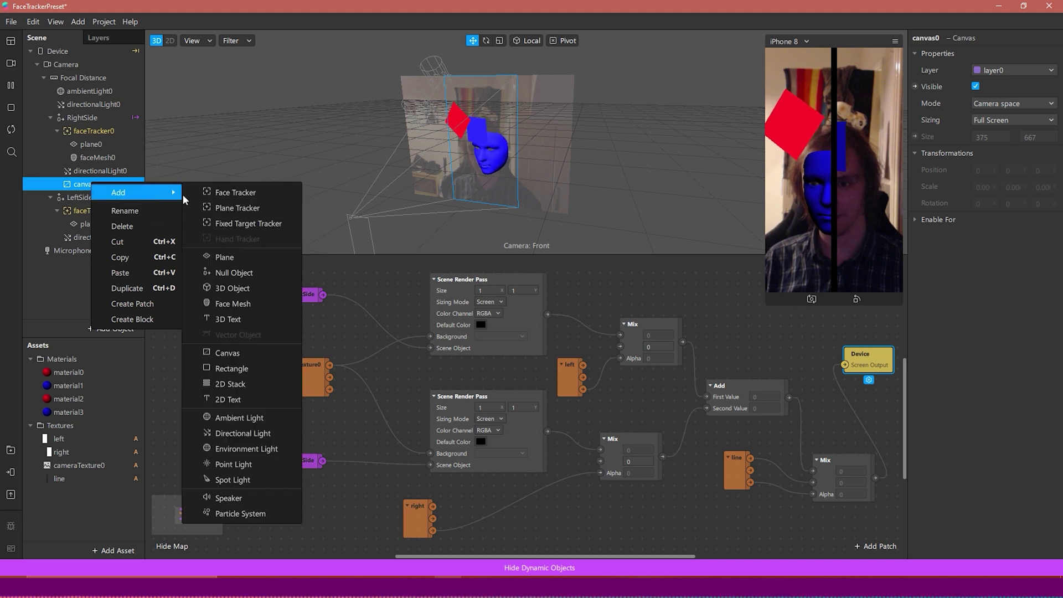
{"action": "left_click", "coordinate": [237, 368]}
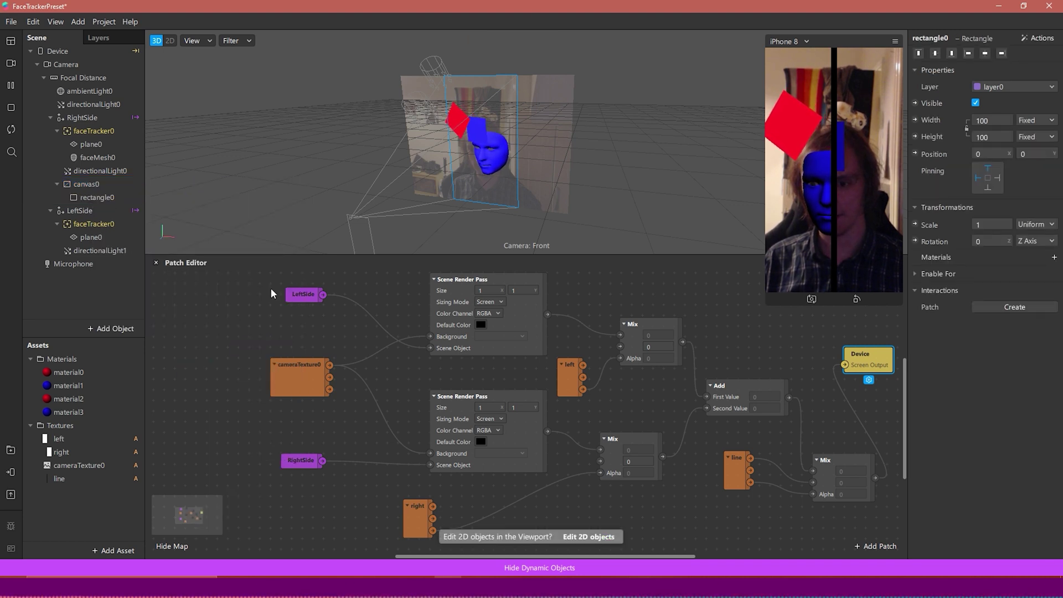
Set rectangle0's width to Fill Width and height to Fill Height
{"action": "left_click", "coordinate": [991, 121]}
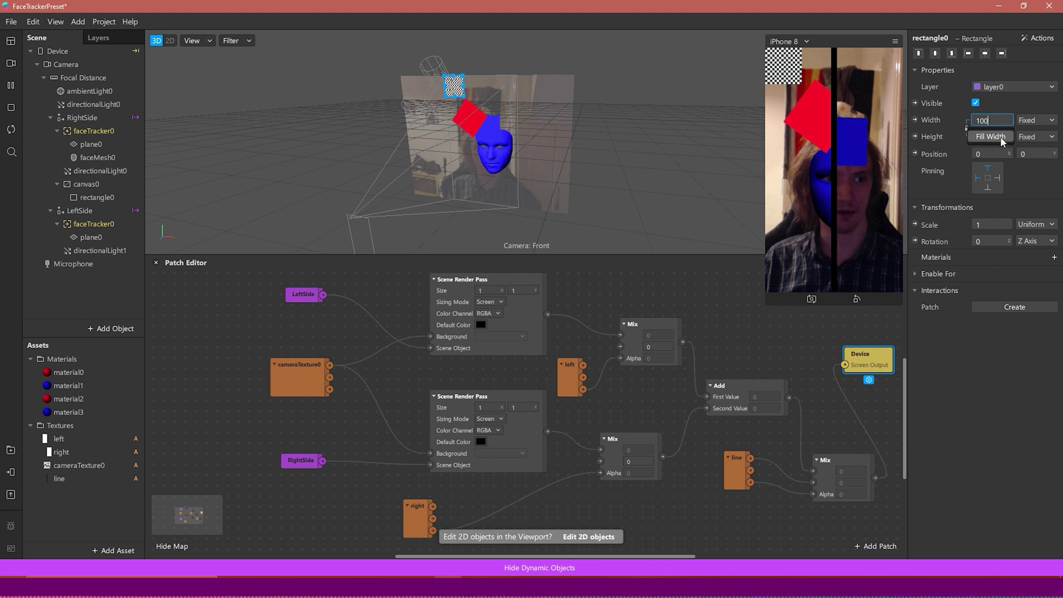
{"action": "left_click", "coordinate": [991, 136]}
{"action": "left_click", "coordinate": [991, 136]}
{"action": "left_click", "coordinate": [995, 154]}
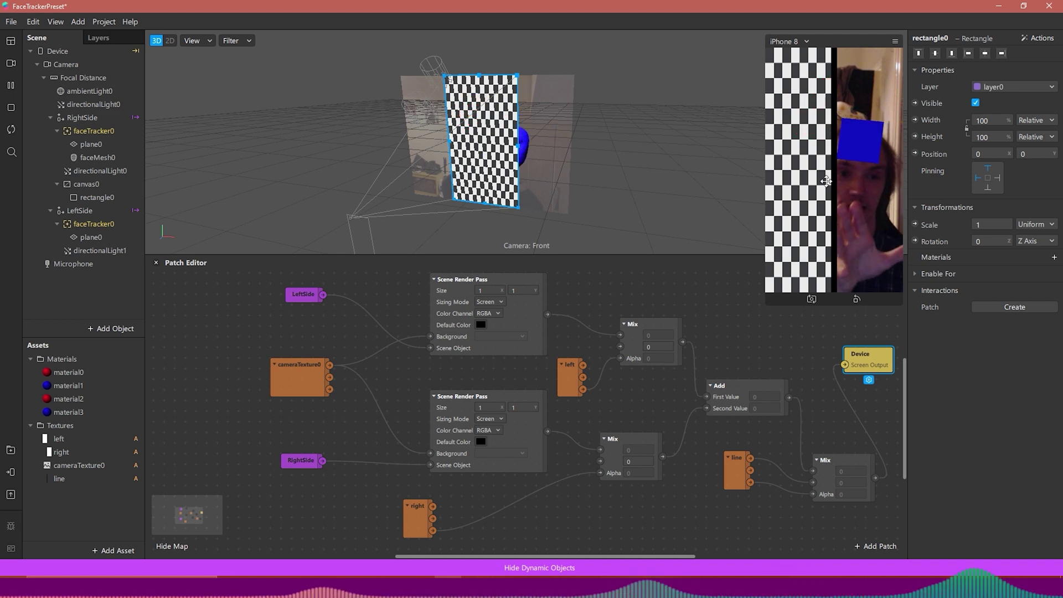
Create a new material4 for rectangle0 and select it for editing
{"action": "left_click", "coordinate": [1053, 258]}
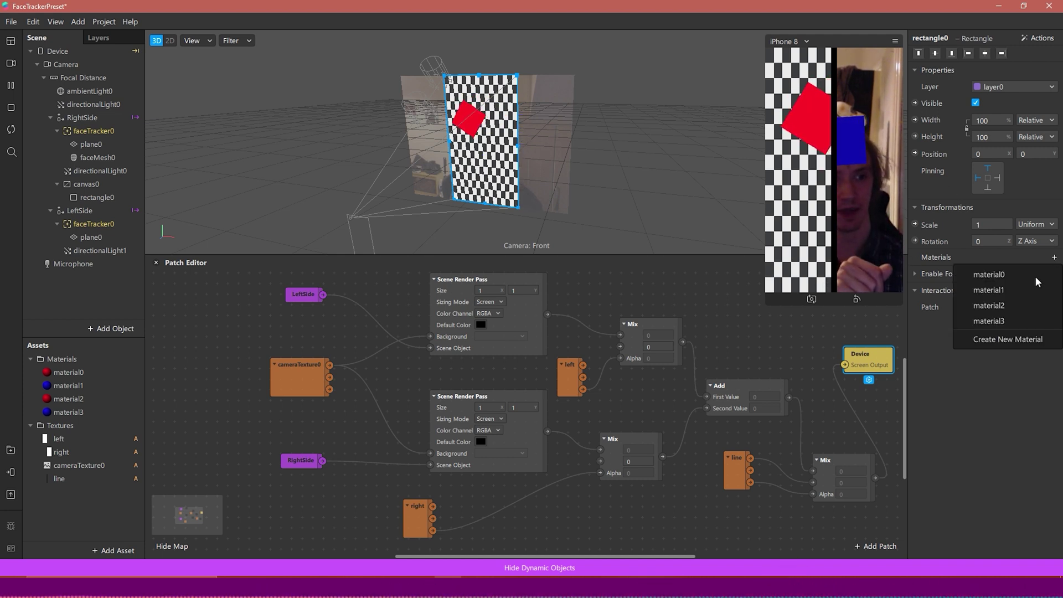
{"action": "left_click", "coordinate": [981, 335]}
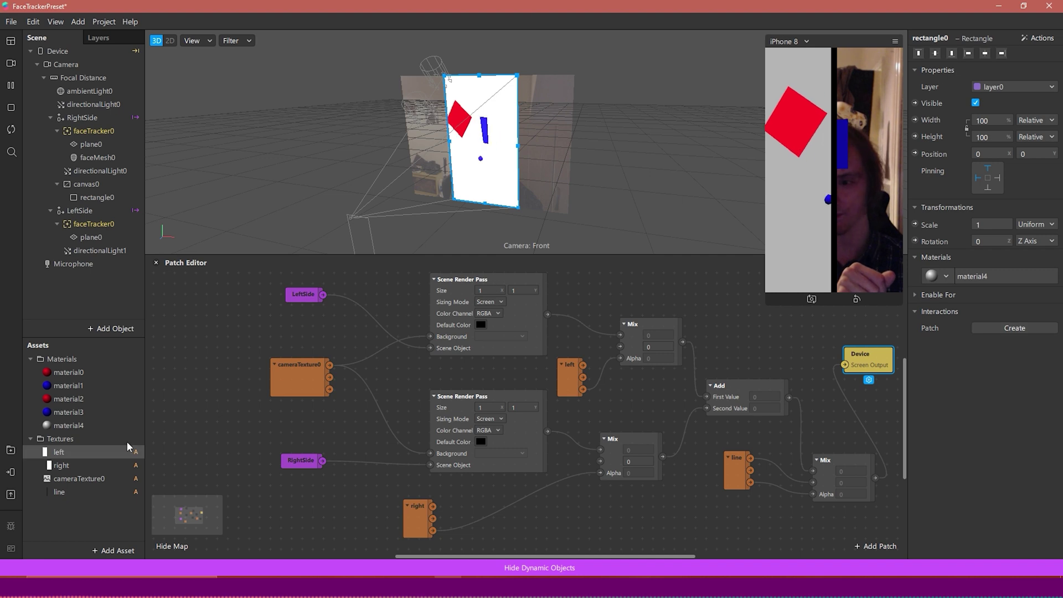
{"action": "left_click", "coordinate": [88, 426]}
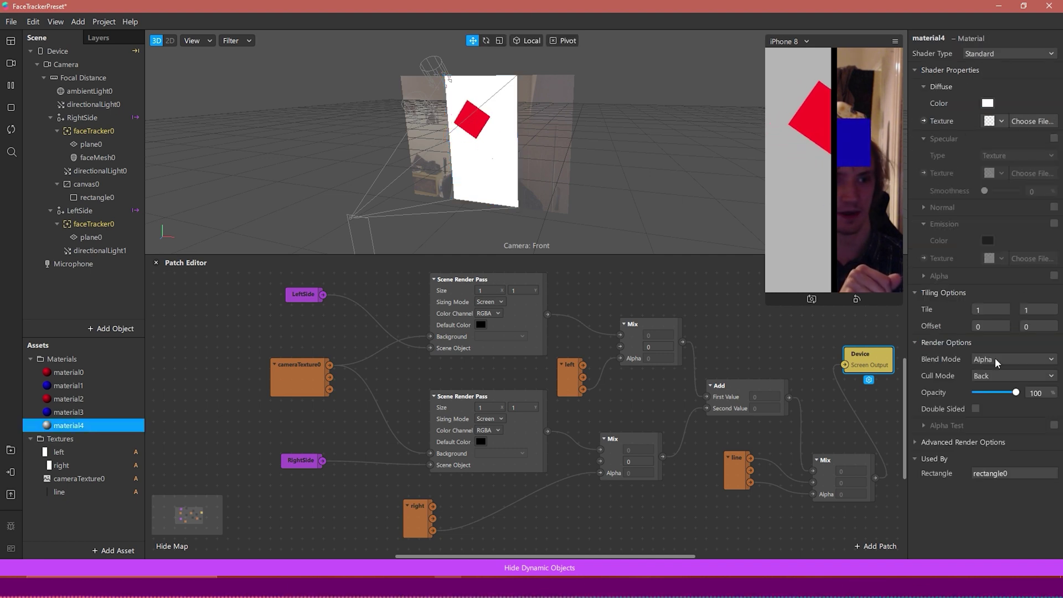
Give material4 opacity 37, diffuse colour #304bff and Add blend mode
{"action": "left_click_drag", "start_coordinate": [984, 392], "coordinate": [992, 395]}
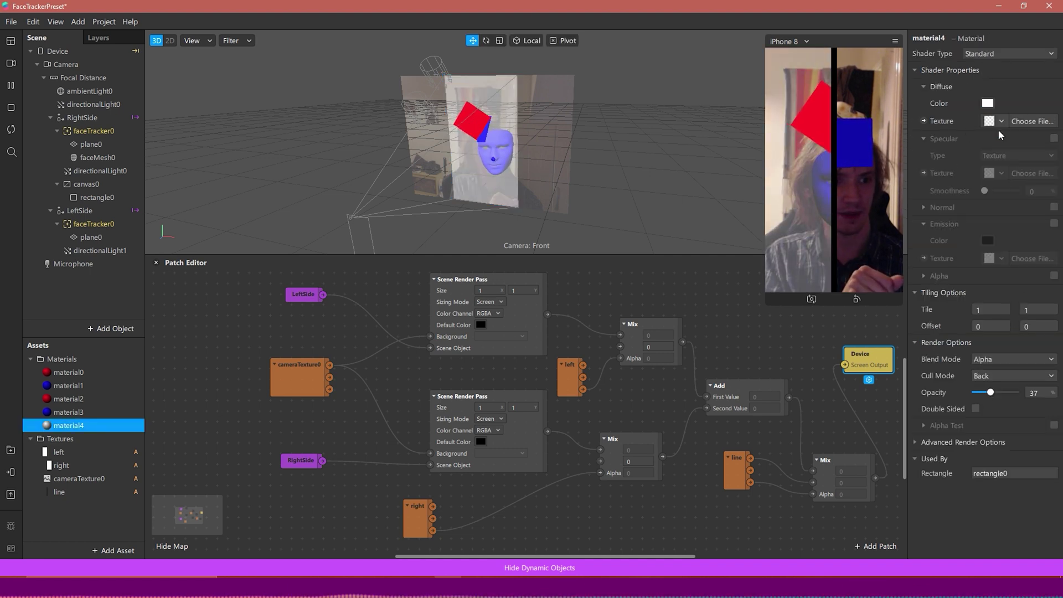
{"action": "left_click", "coordinate": [987, 103]}
{"action": "left_click_drag", "start_coordinate": [603, 217], "coordinate": [567, 211]}
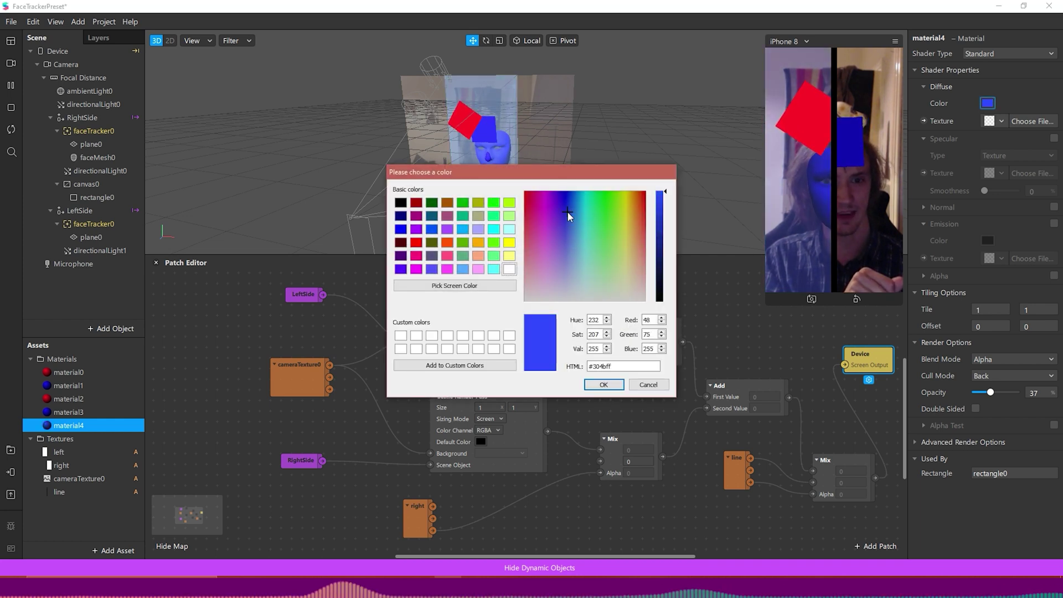
{"action": "left_click", "coordinate": [606, 388]}
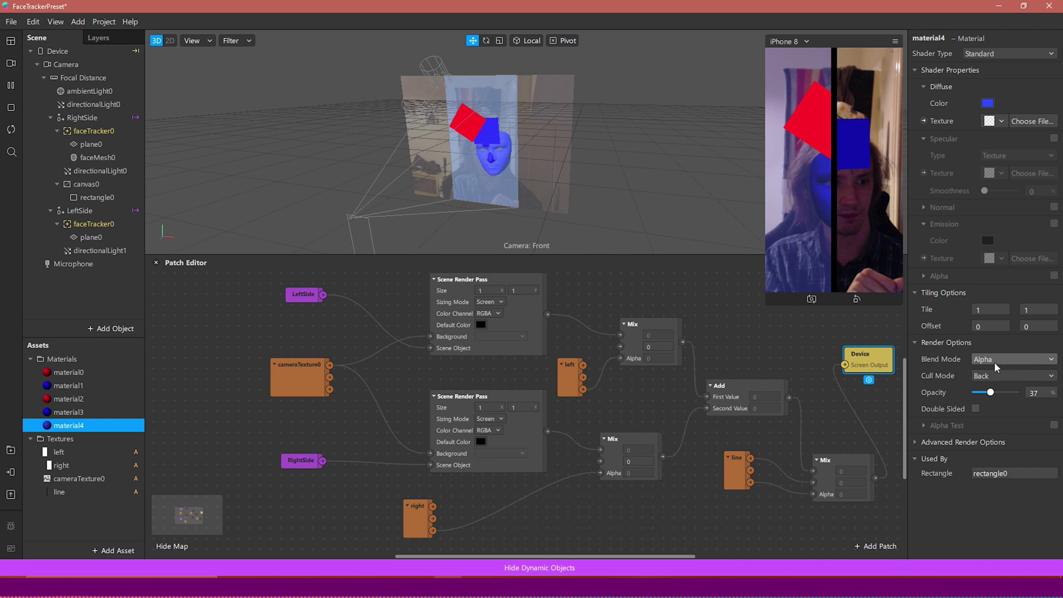
{"action": "left_click", "coordinate": [990, 360]}
{"action": "left_click", "coordinate": [990, 361]}
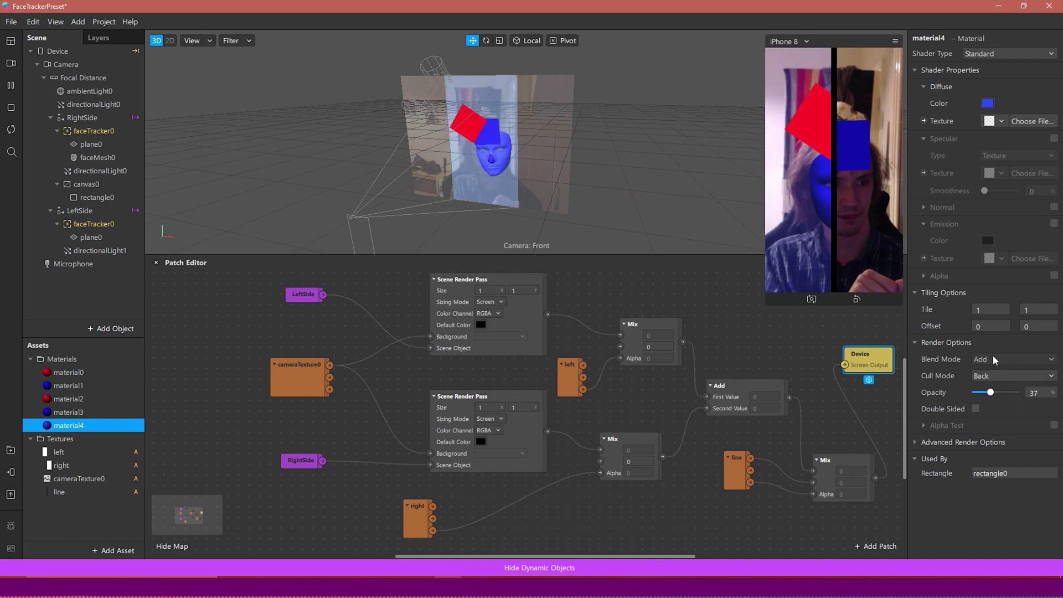
{"action": "left_click", "coordinate": [994, 361]}
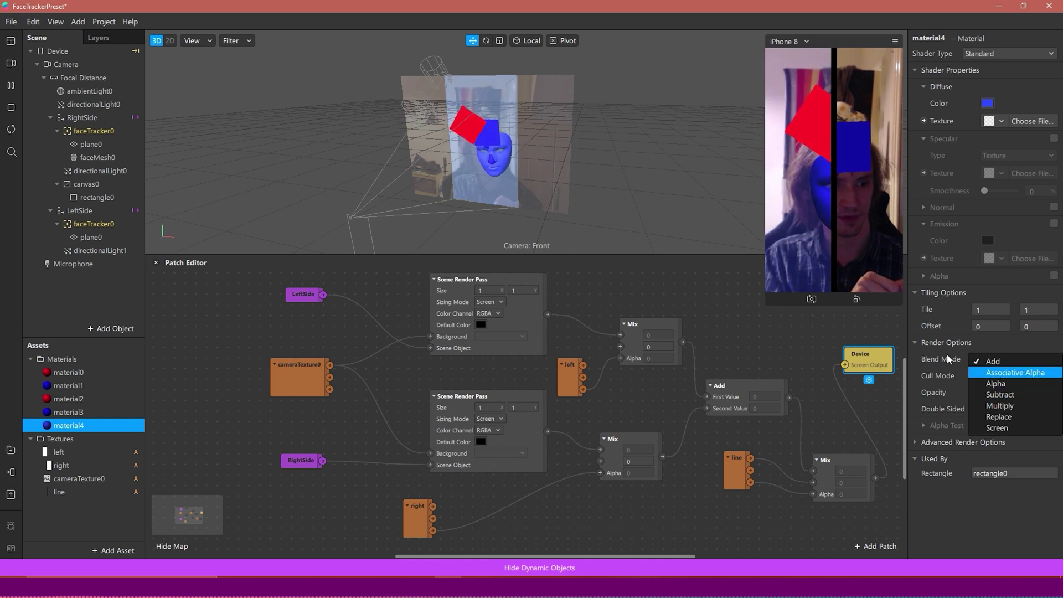
{"action": "left_click", "coordinate": [949, 360]}
{"action": "left_click", "coordinate": [1014, 394]}
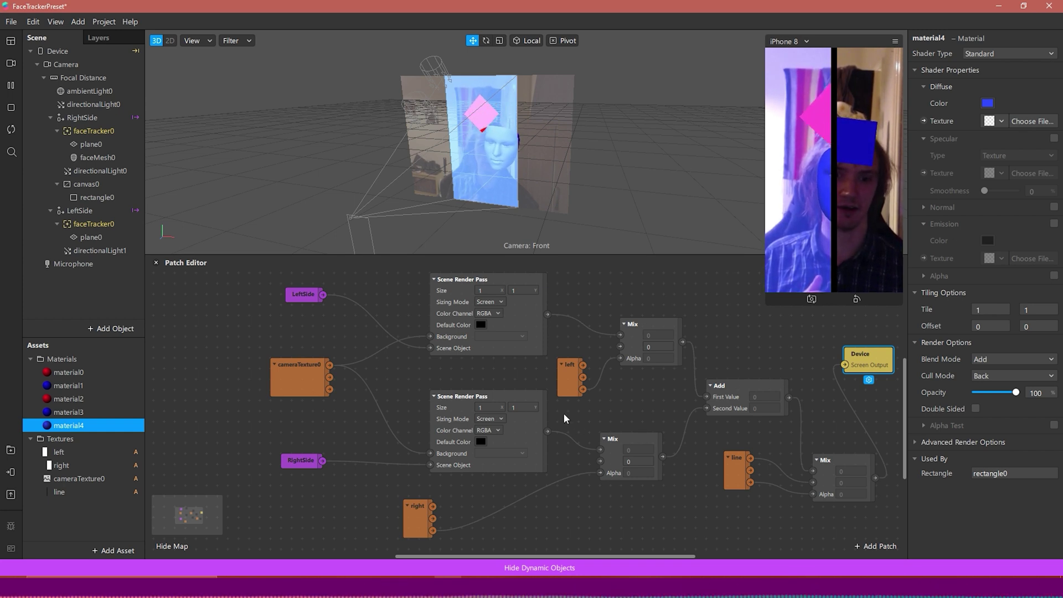
Select the right texture in Assets, deselect the left node, and set material4 Opacity to 100
{"action": "left_click", "coordinate": [58, 465]}
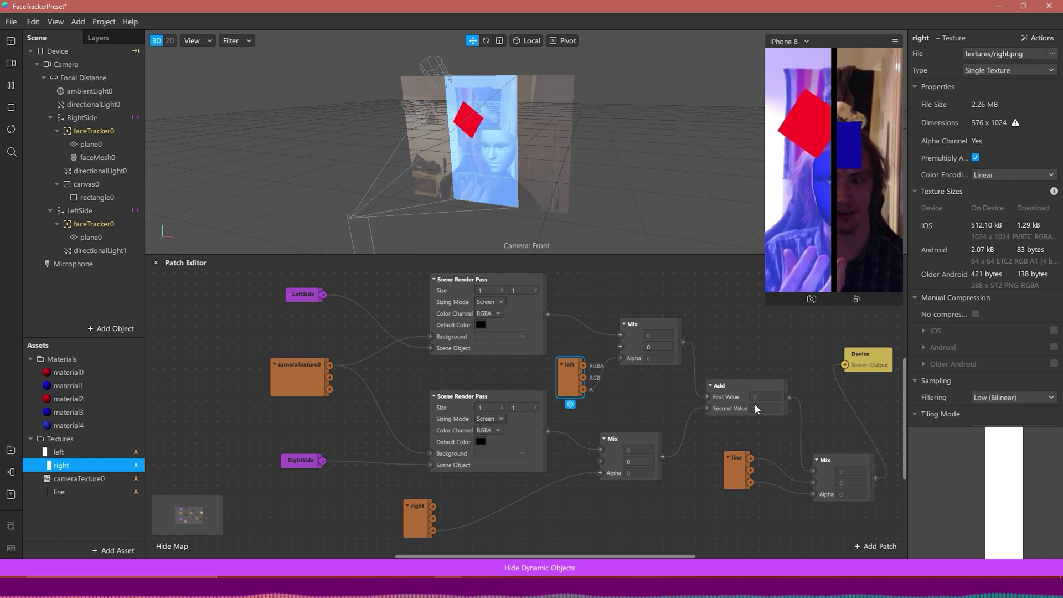
{"action": "left_click", "coordinate": [642, 411]}
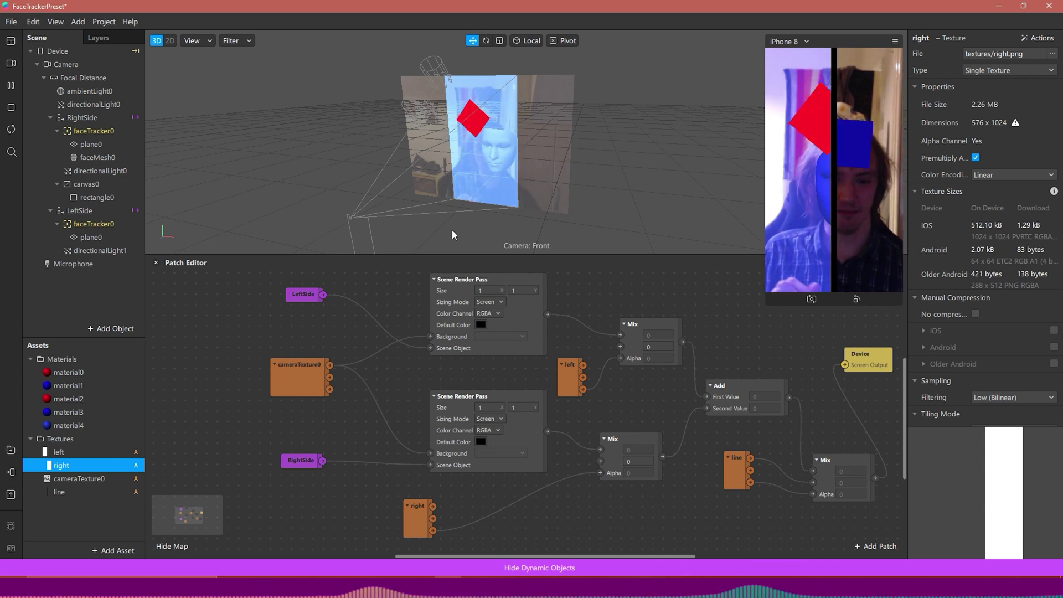
{"action": "left_click_drag", "start_coordinate": [579, 555], "coordinate": [605, 556]}
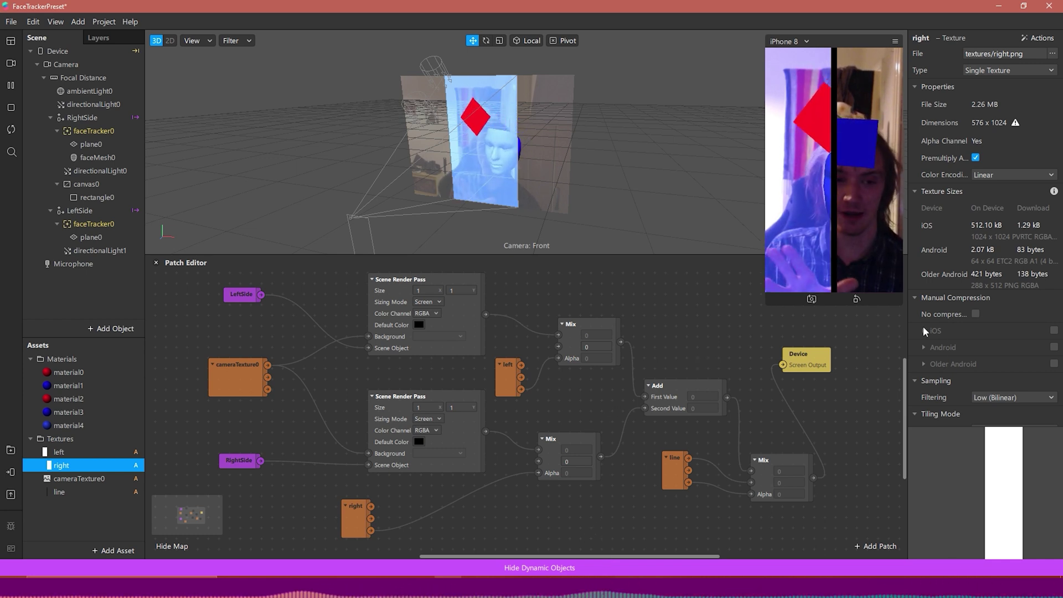
Rotate the simulator to landscape and enlarge it to view both halves side by side
{"action": "left_click", "coordinate": [857, 300]}
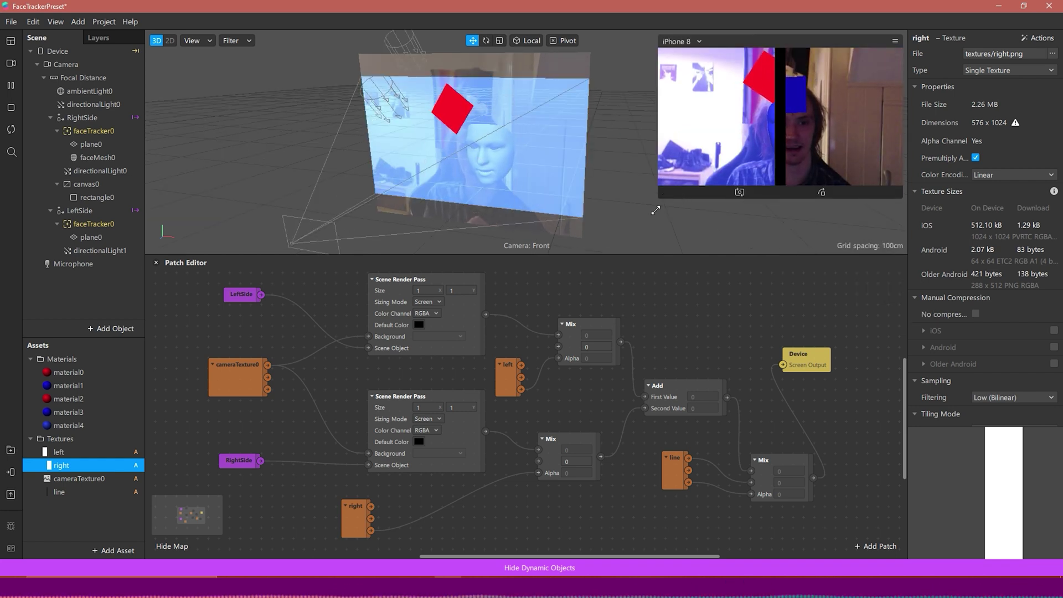
{"action": "left_click_drag", "start_coordinate": [656, 210], "coordinate": [541, 344]}
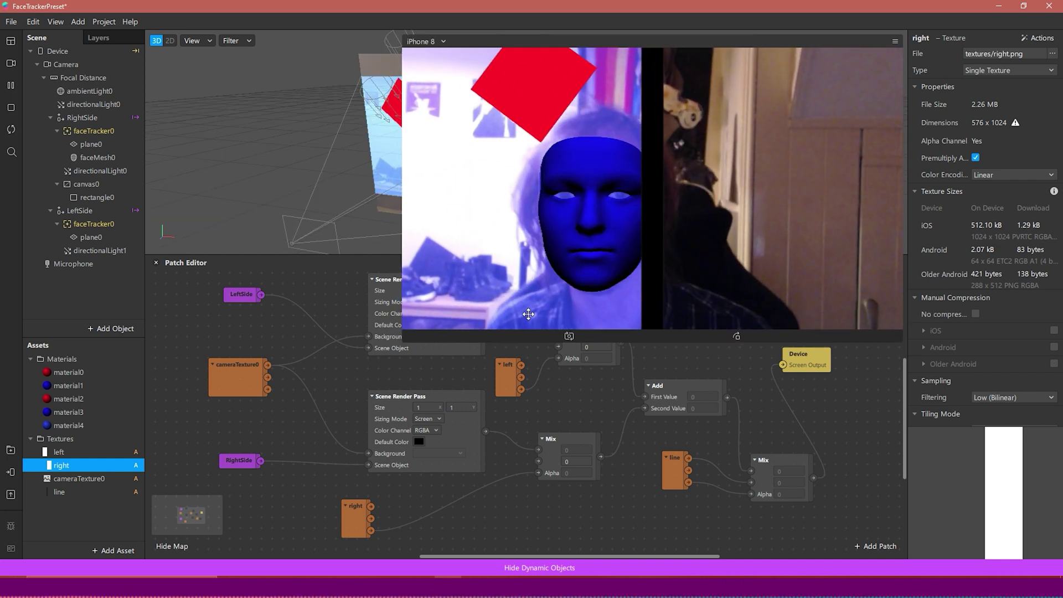